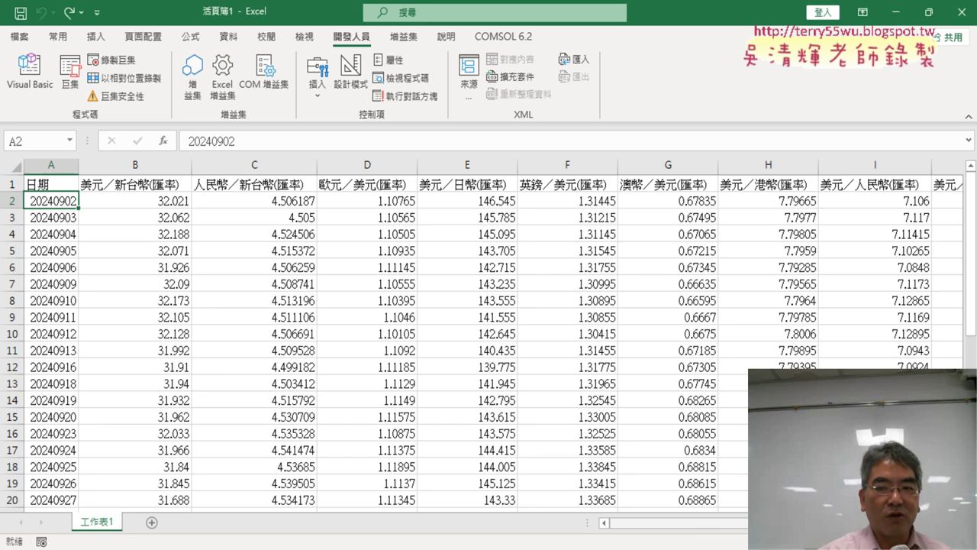
# Select the dates and USD/TWD rates in A1:B40
pyautogui.hscroll(1, 488, 336)
pyautogui.hscroll(3, 488, 336)
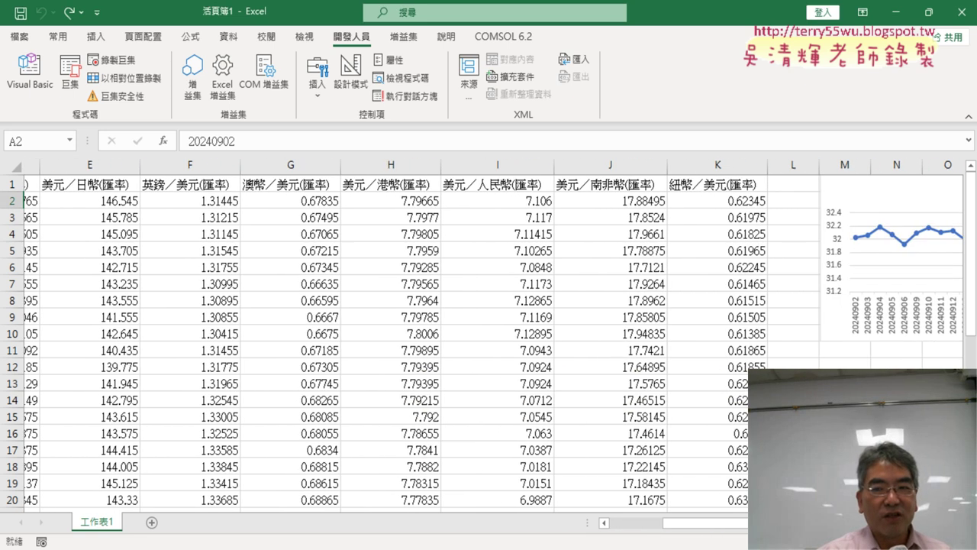
pyautogui.hscroll(3, 488, 336)
pyautogui.hscroll(2, 489, 336)
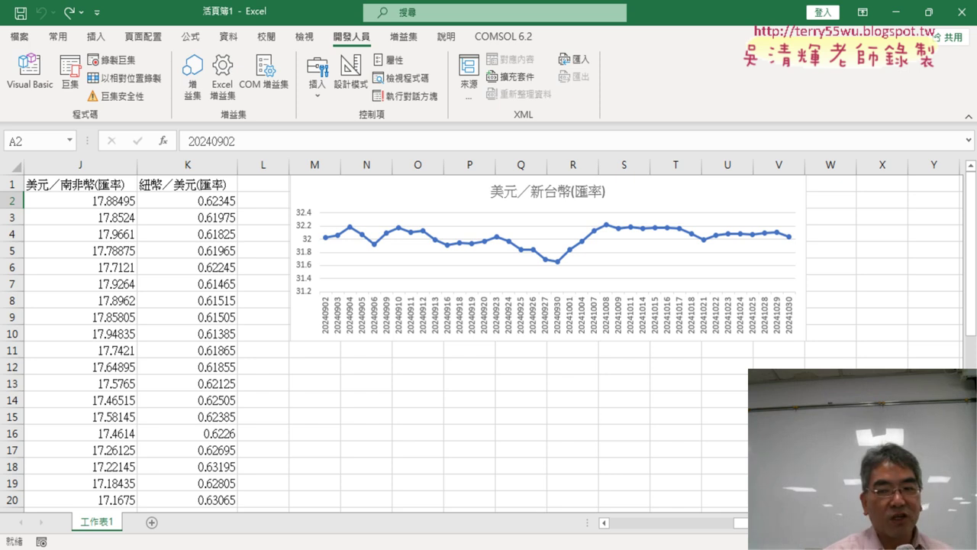
pyautogui.click(731, 522)
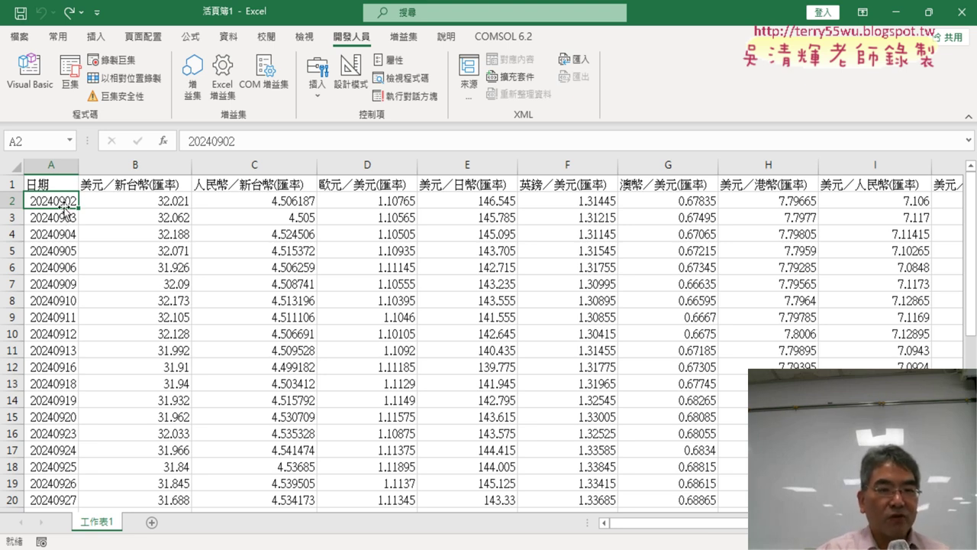
pyautogui.click(45, 184)
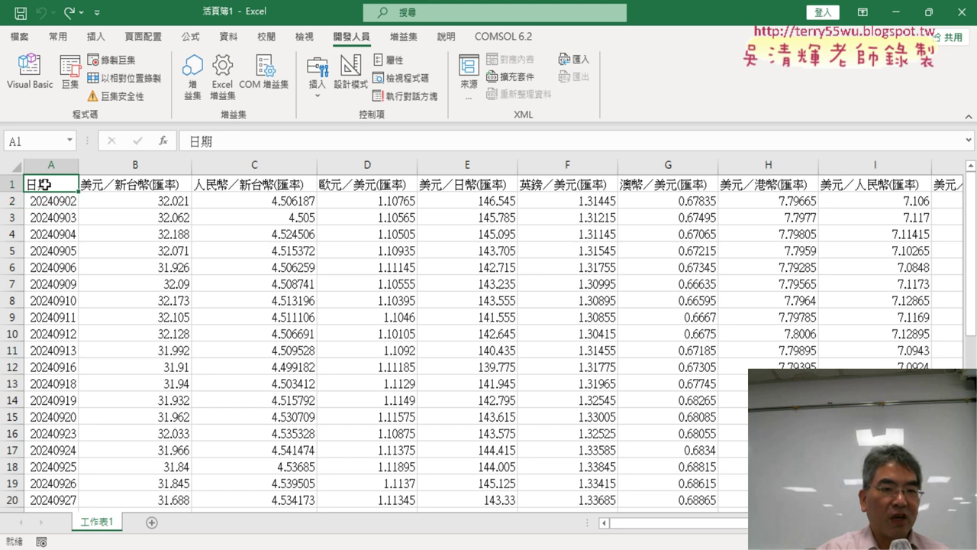
pyautogui.scroll(-5, 120, 283)
pyautogui.scroll(-2, 131, 311)
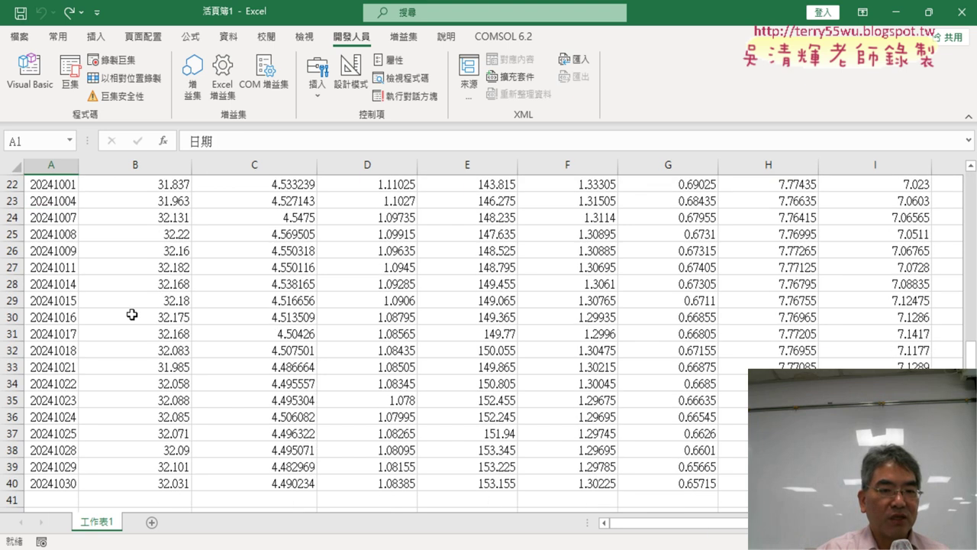
pyautogui.scroll(-2, 141, 351)
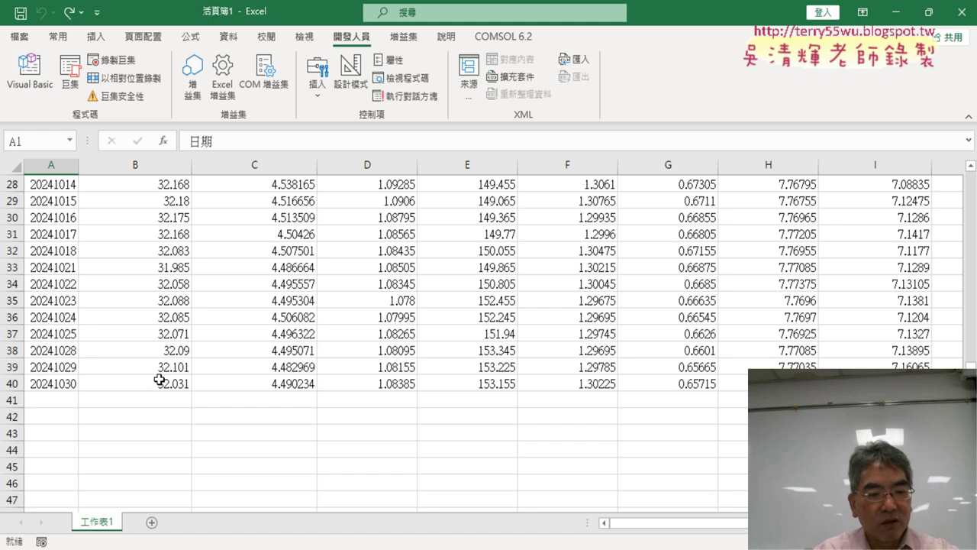
pyautogui.keyDown('shift'); pyautogui.click(159, 379); pyautogui.keyUp('shift')
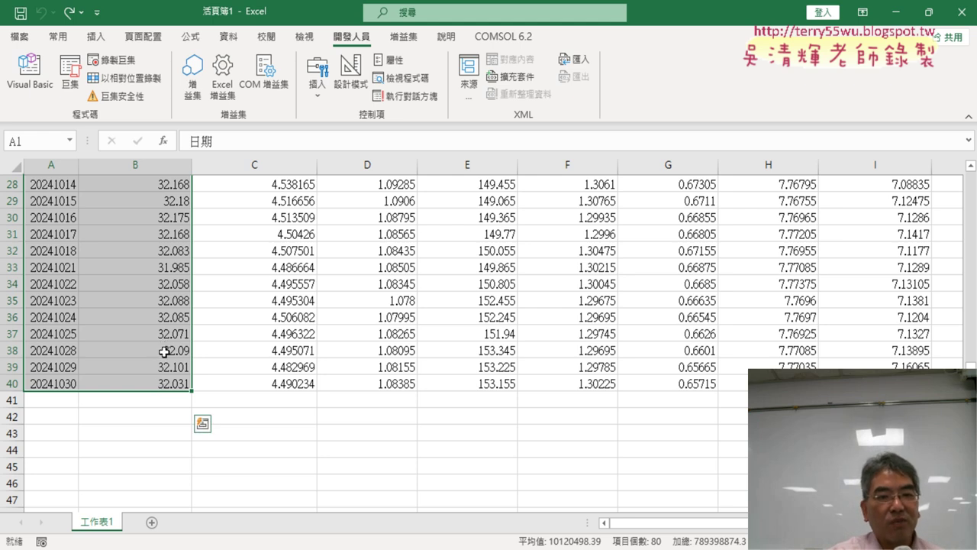
# Look at the Insert line chart choices, then close them without inserting a chart
pyautogui.scroll(7, 164, 351)
pyautogui.scroll(2, 165, 354)
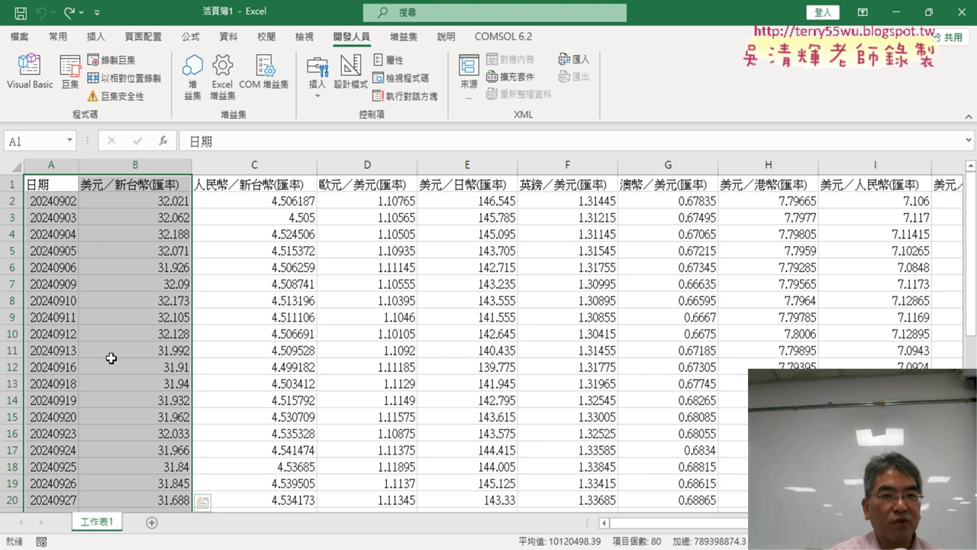
pyautogui.click(95, 37)
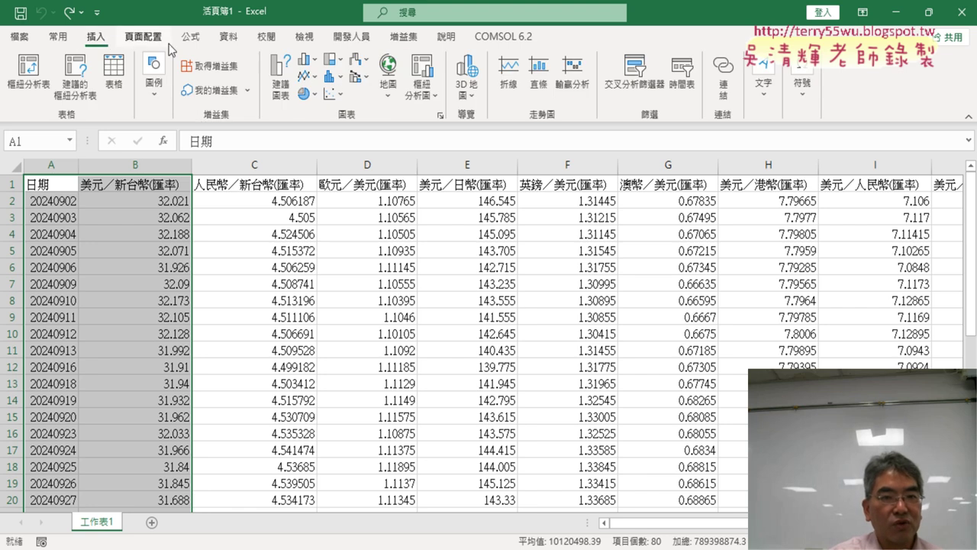
pyautogui.click(313, 79)
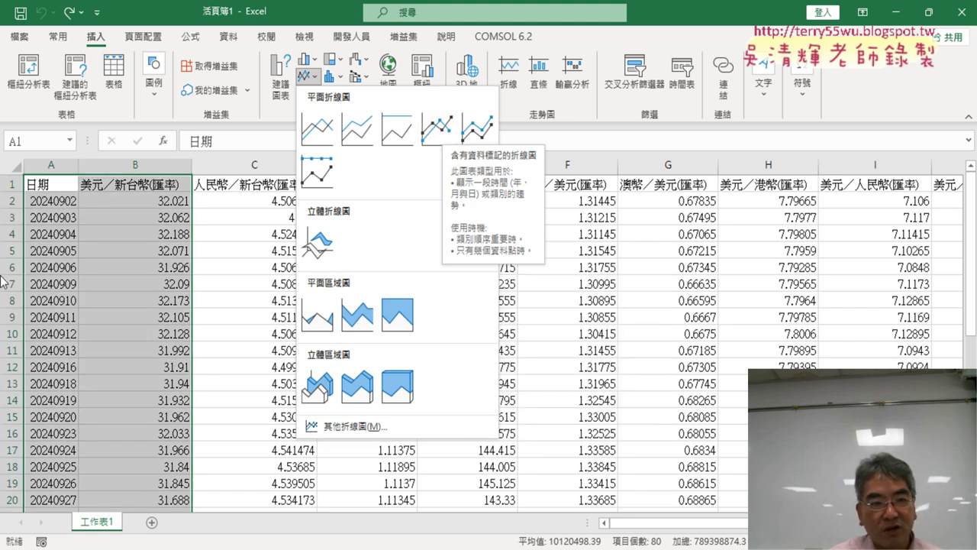
pyautogui.click(54, 239)
pyautogui.click(55, 238)
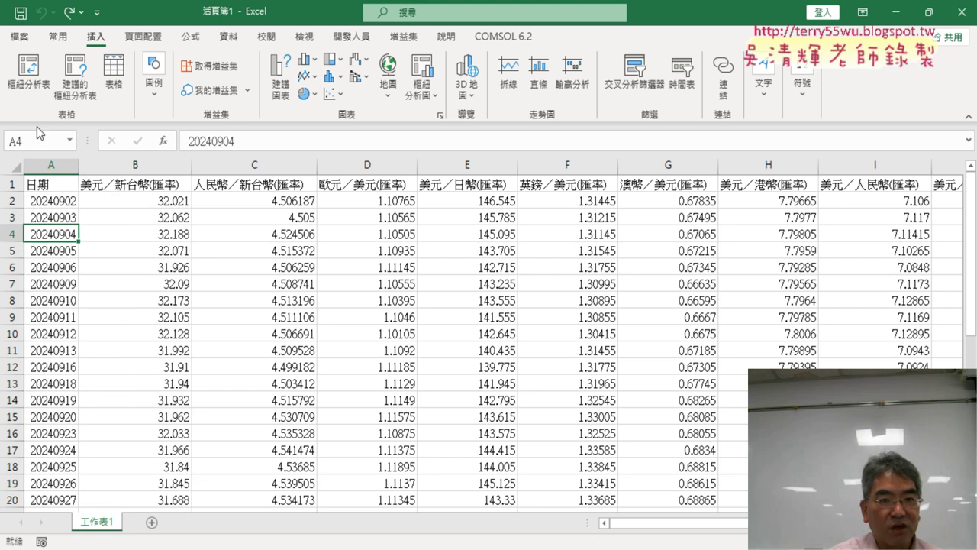
# Run the 修正日期 macro in the Visual Basic editor to convert column A to dates
pyautogui.click(363, 43)
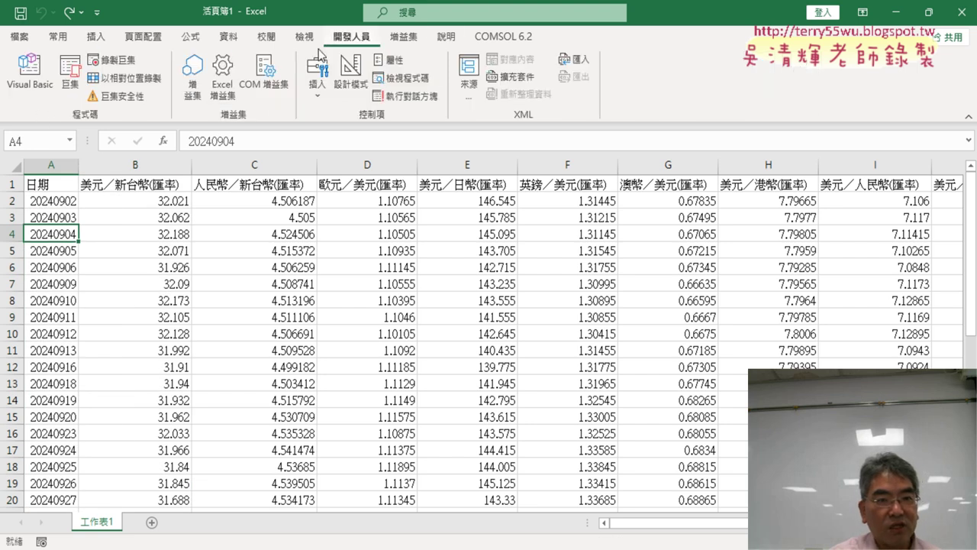
pyautogui.click(29, 73)
pyautogui.click(300, 321)
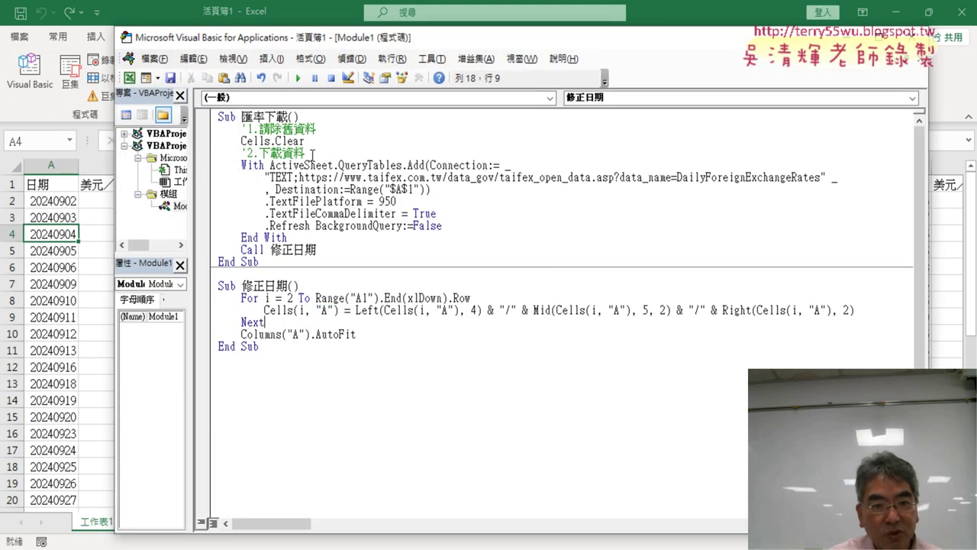
pyautogui.press('F5')
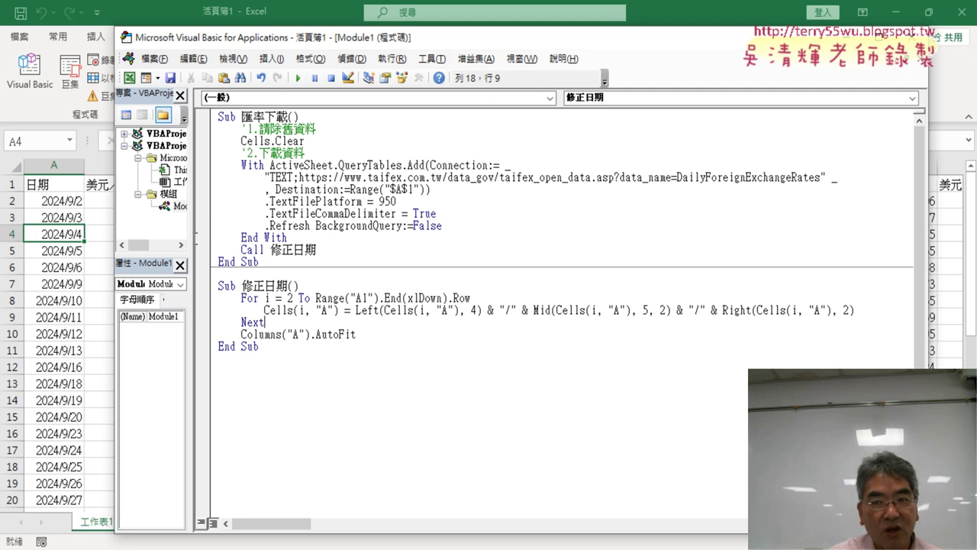
pyautogui.hotkey('alt', 'F11')
# Reselect A1:B40 and bring up the Line chart gallery again
pyautogui.click(74, 183)
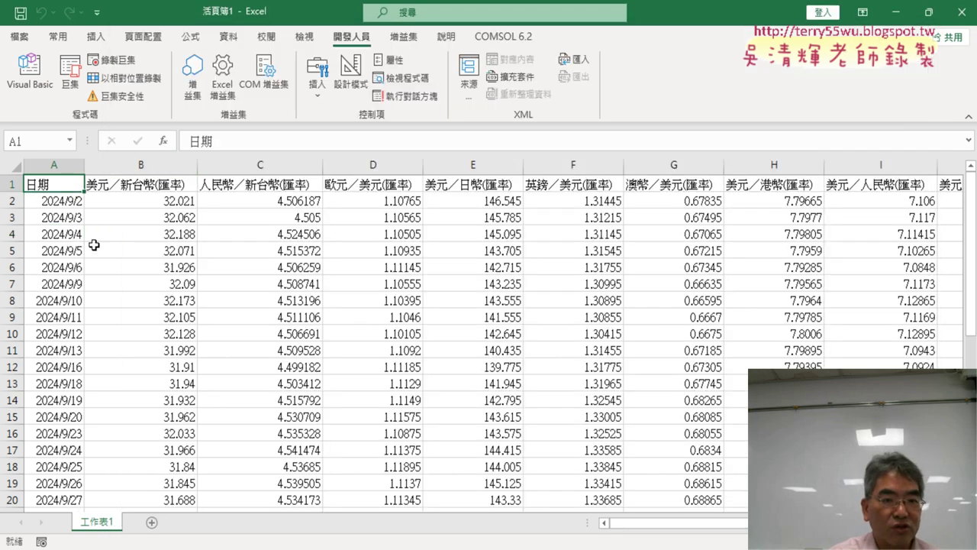
pyautogui.scroll(-6, 94, 244)
pyautogui.scroll(-2, 133, 434)
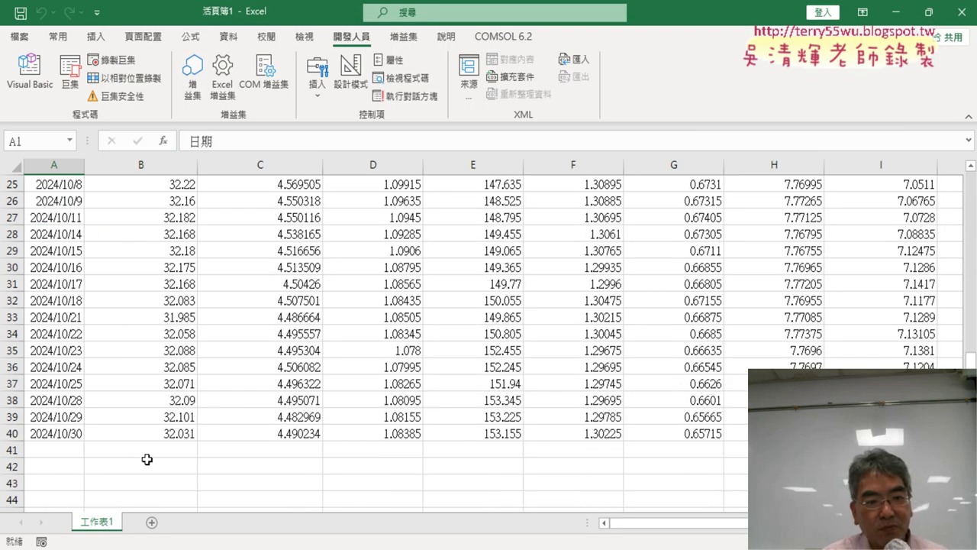
pyautogui.keyDown('shift'); pyautogui.click(174, 433); pyautogui.keyUp('shift')
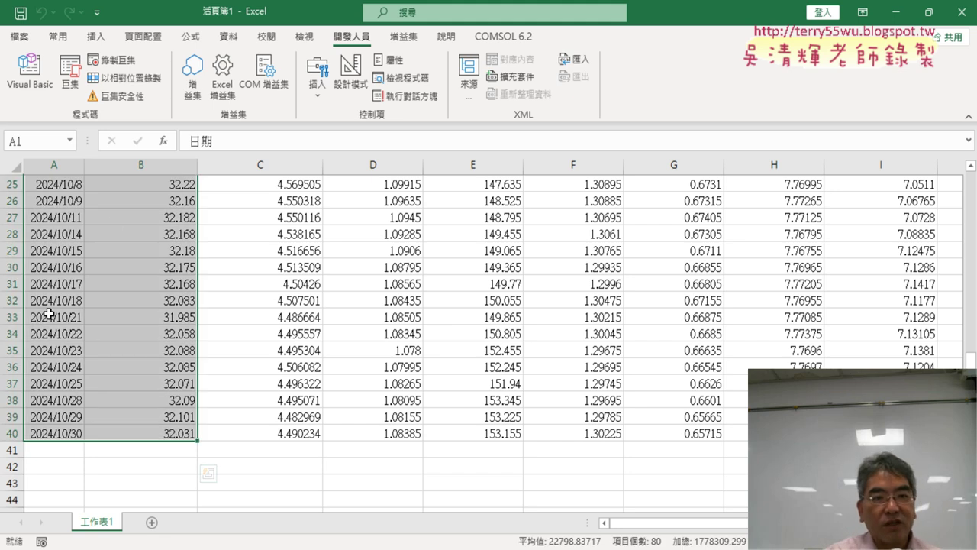
pyautogui.click(96, 36)
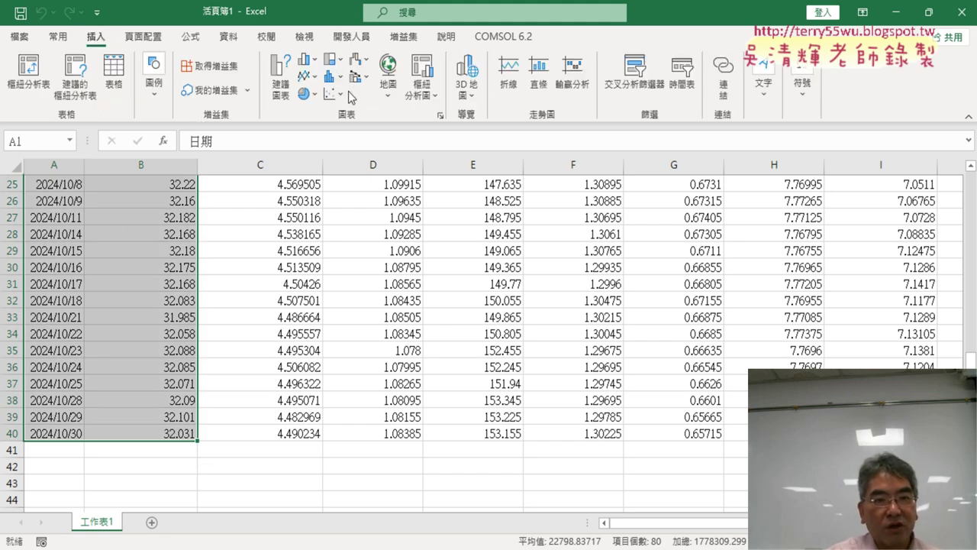
pyautogui.click(308, 76)
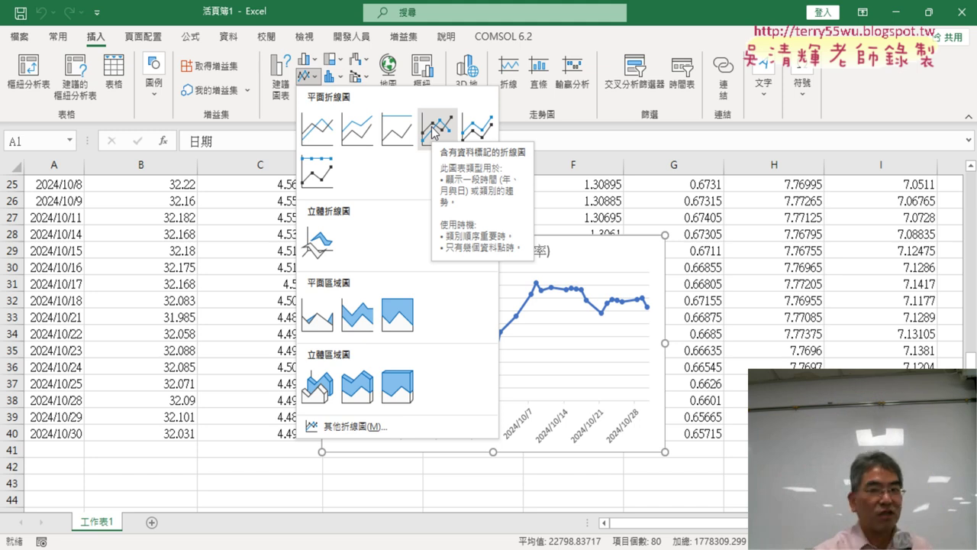
# Change cell A40's date to 20241030 by deleting both slashes
pyautogui.click(57, 426)
pyautogui.doubleClick(61, 434)
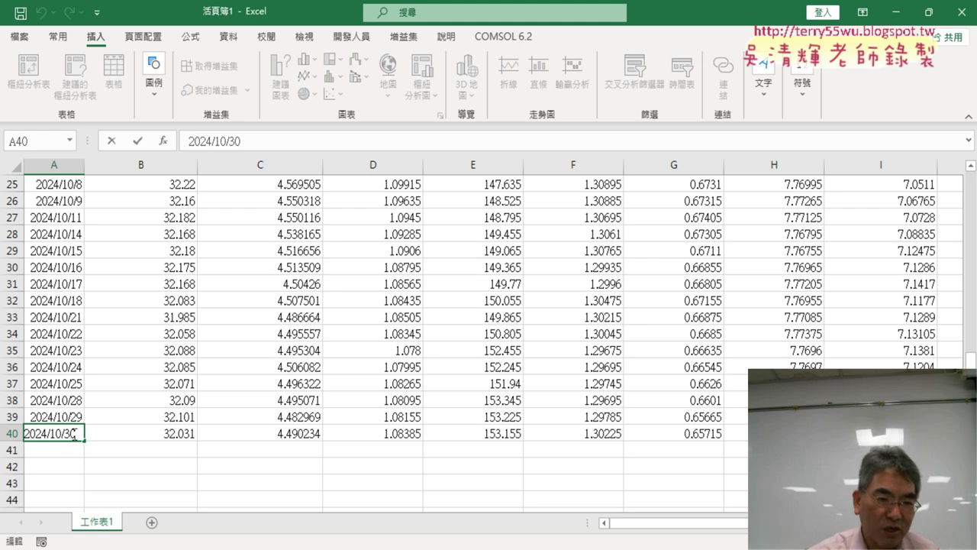
pyautogui.press('BackSpace')
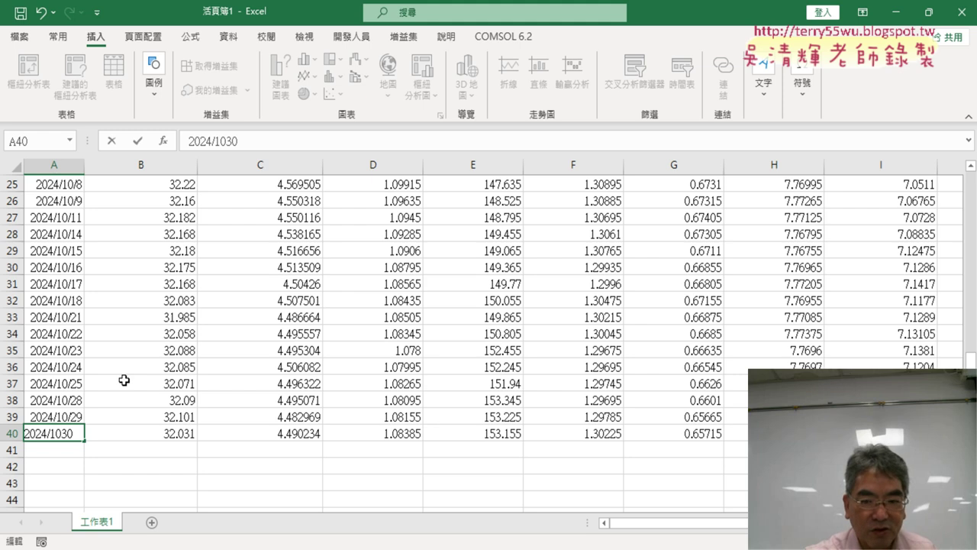
pyautogui.press('Delete')
pyautogui.press('Return')
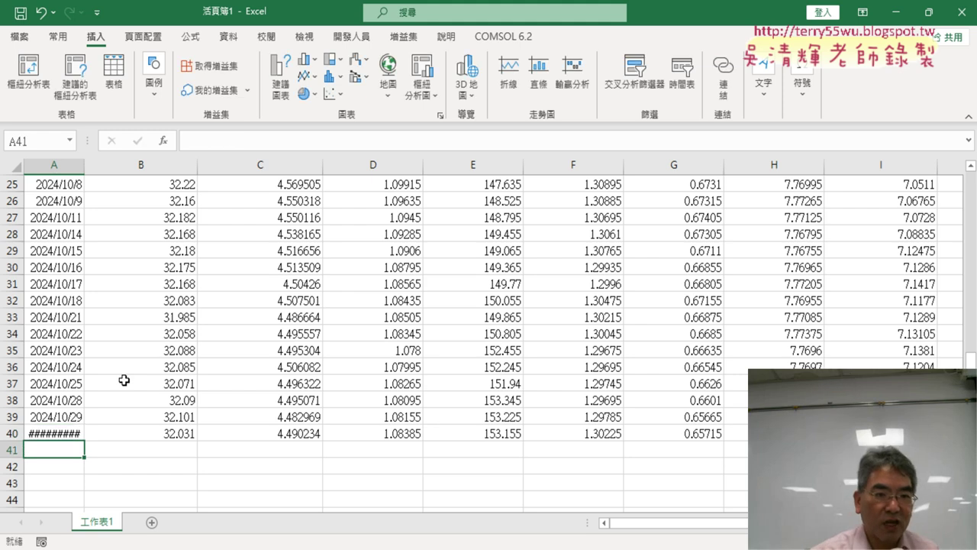
# Check why A40 shows ######## and reselect the table data from A1
pyautogui.click(52, 435)
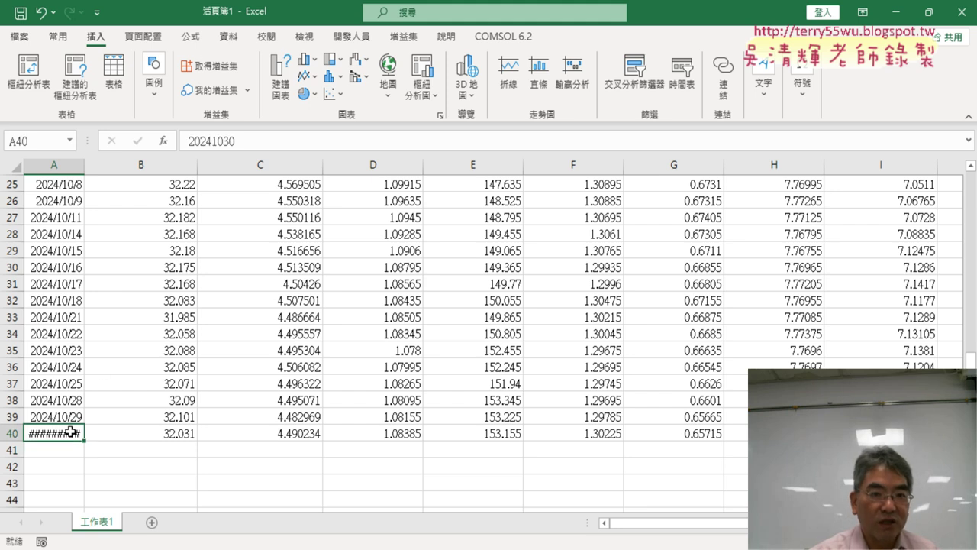
pyautogui.moveTo(70, 432)
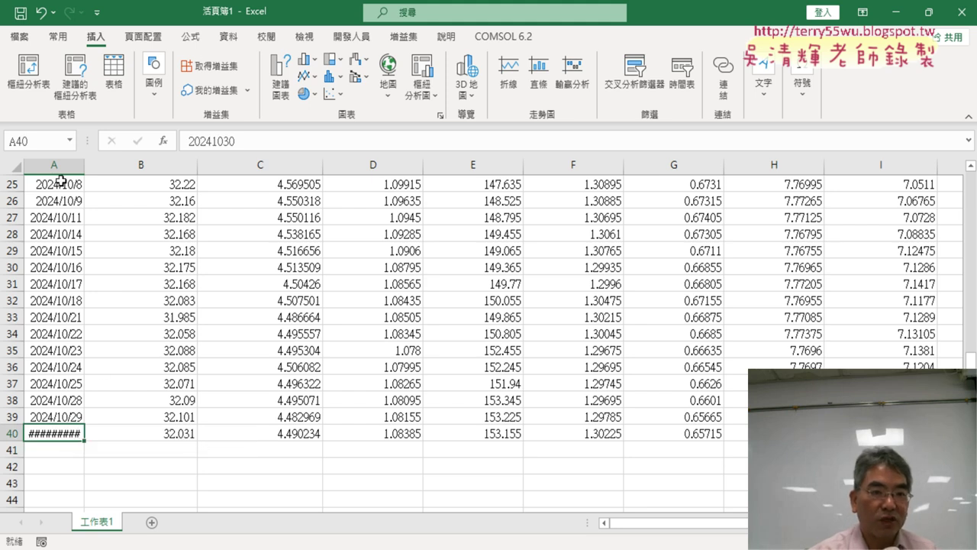
pyautogui.scroll(4, 59, 181)
pyautogui.scroll(4, 60, 181)
pyautogui.moveTo(66, 181)
pyautogui.mouseDown()
pyautogui.moveTo(197, 493)
pyautogui.moveTo(137, 479)
pyautogui.mouseUp()
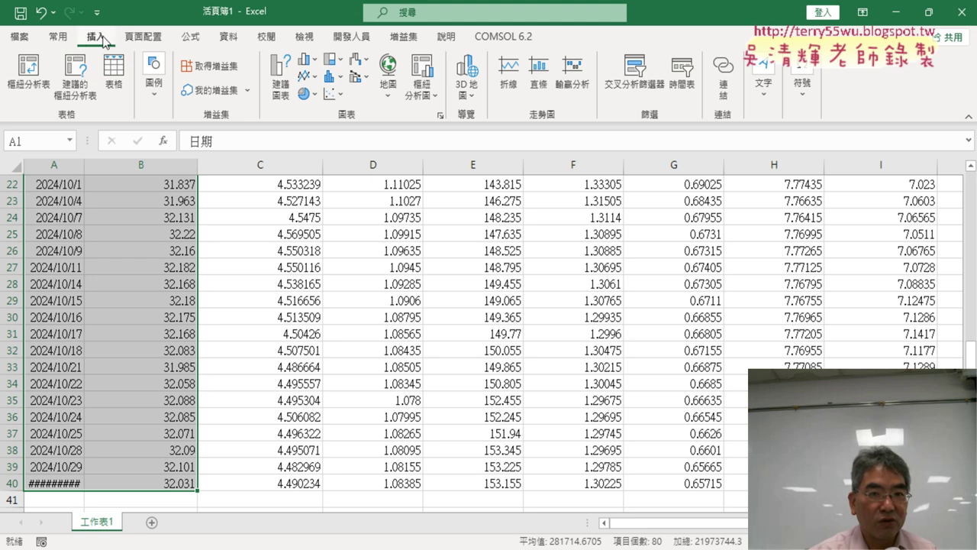
pyautogui.click(307, 75)
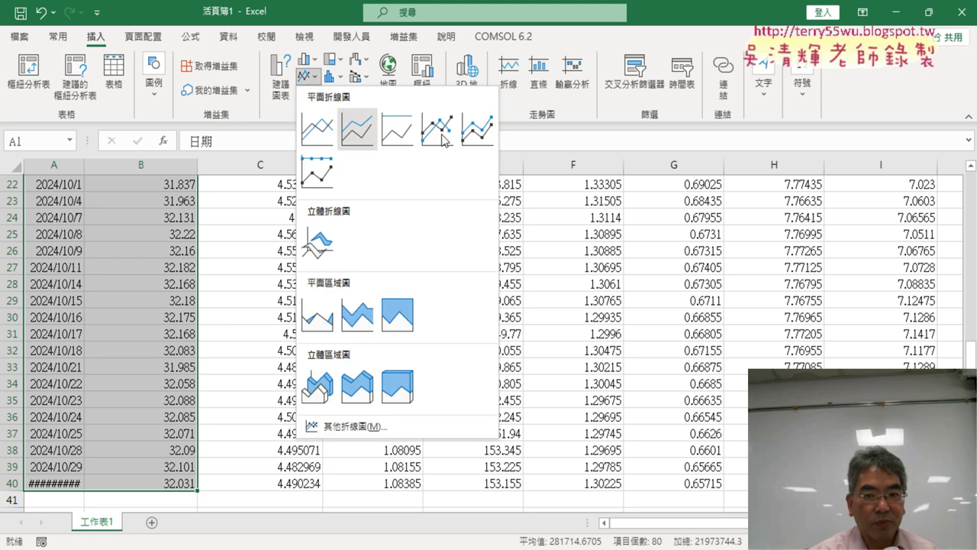
pyautogui.click(437, 135)
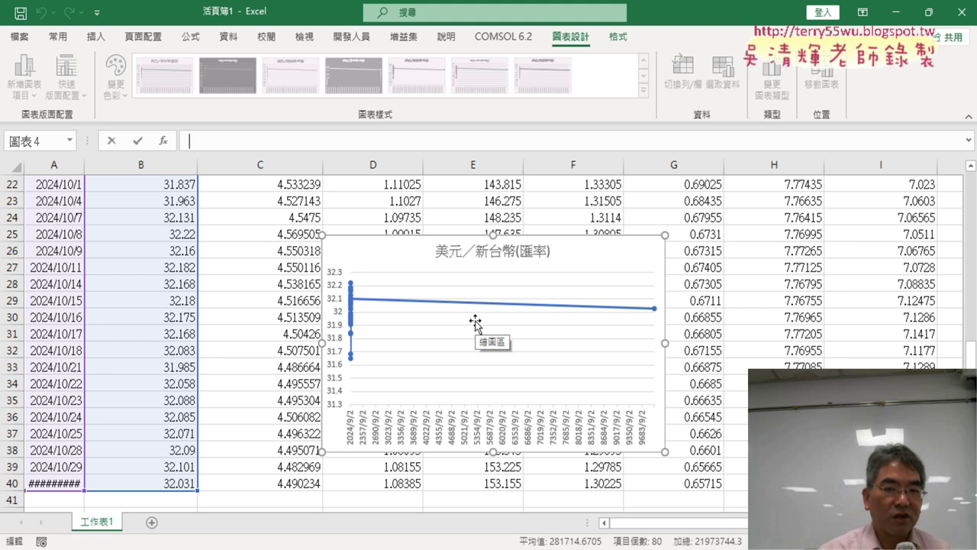
pyautogui.click(597, 252)
pyautogui.press('Delete')
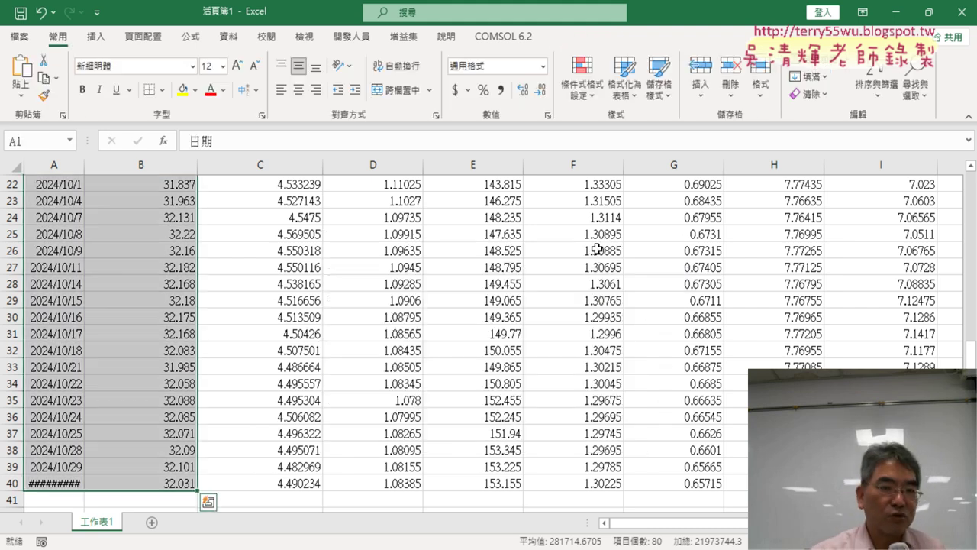
pyautogui.hotkey('ctrl', 'z')
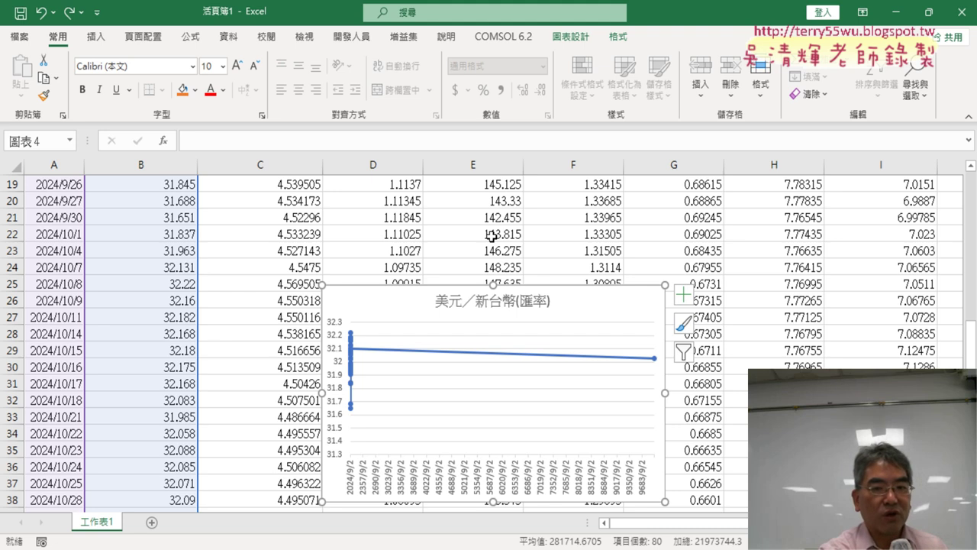
pyautogui.press('Delete')
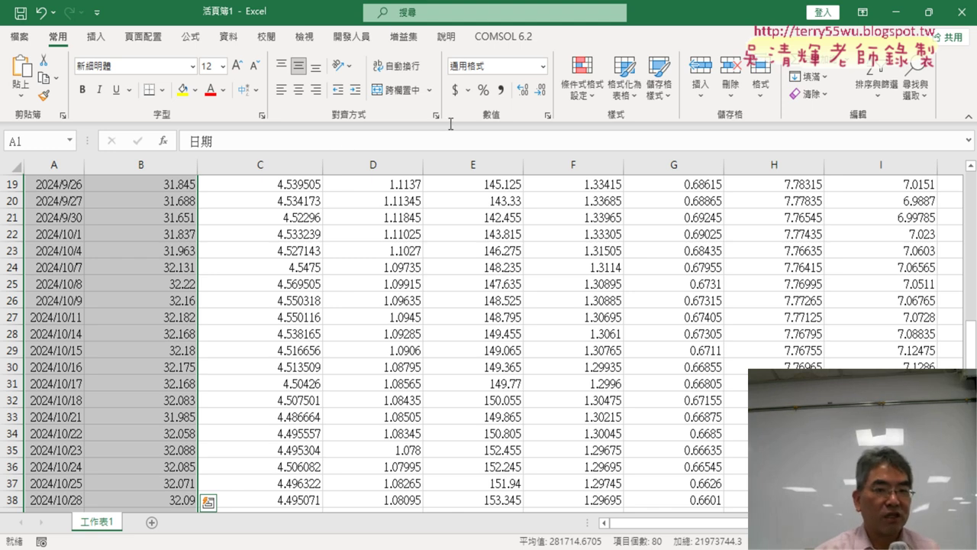
pyautogui.scroll(6, 294, 320)
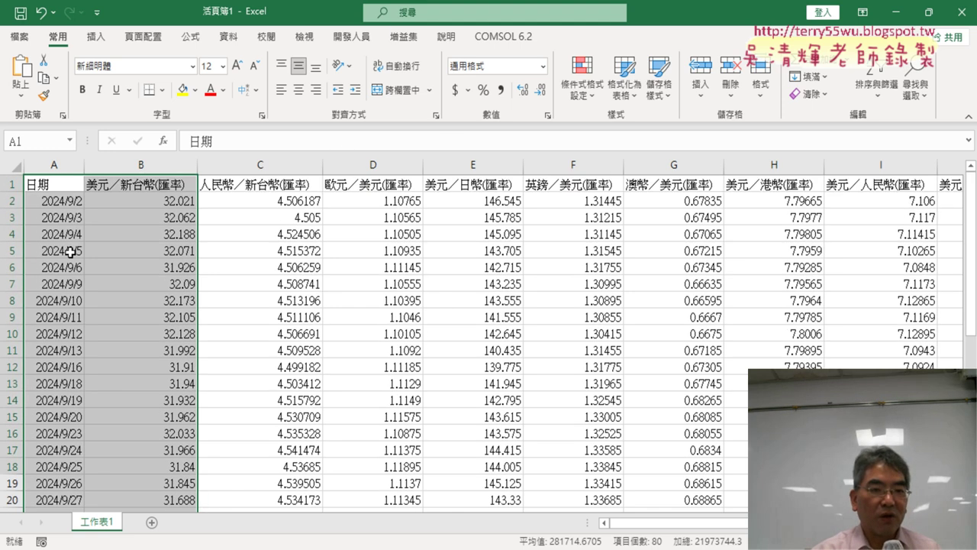
# Preview line chart styles from the Line chart gallery without inserting one
pyautogui.click(97, 36)
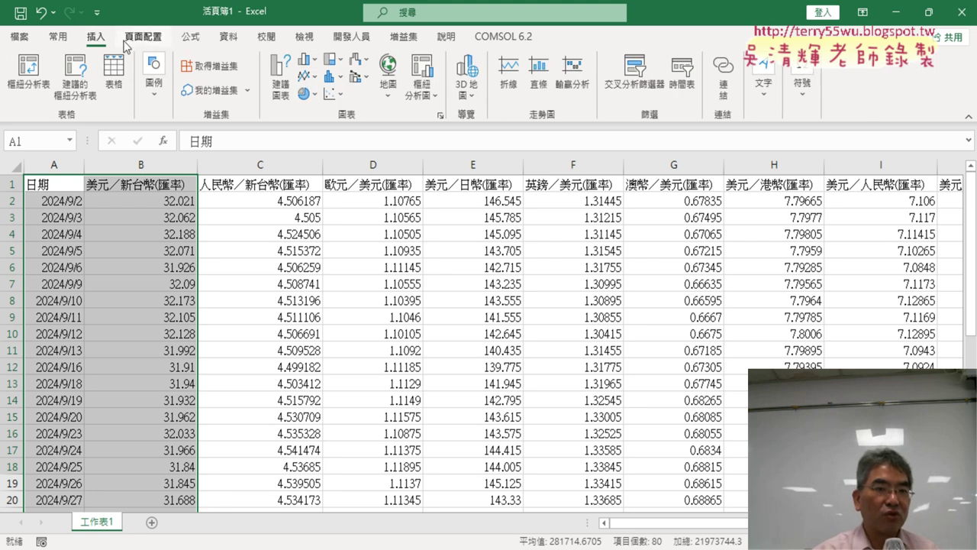
pyautogui.click(311, 77)
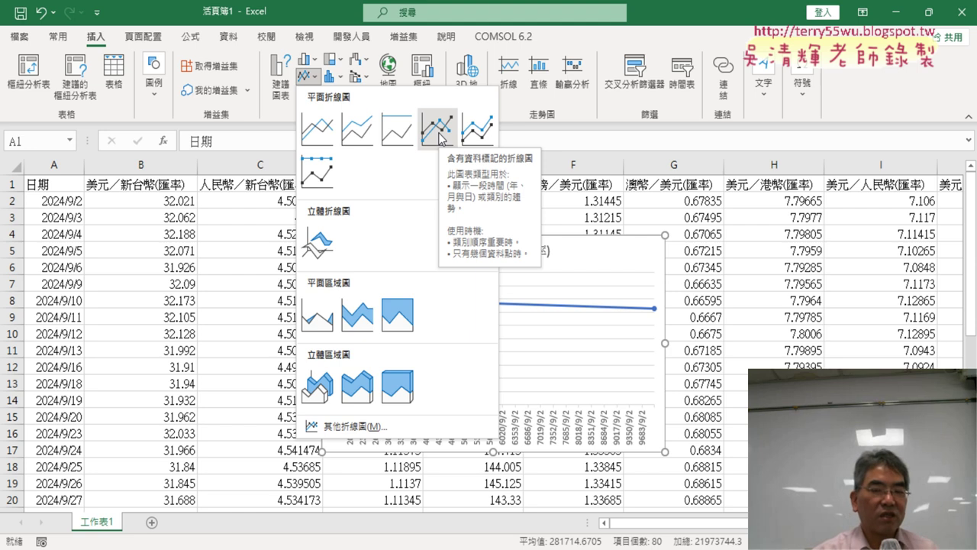
pyautogui.press('Right')
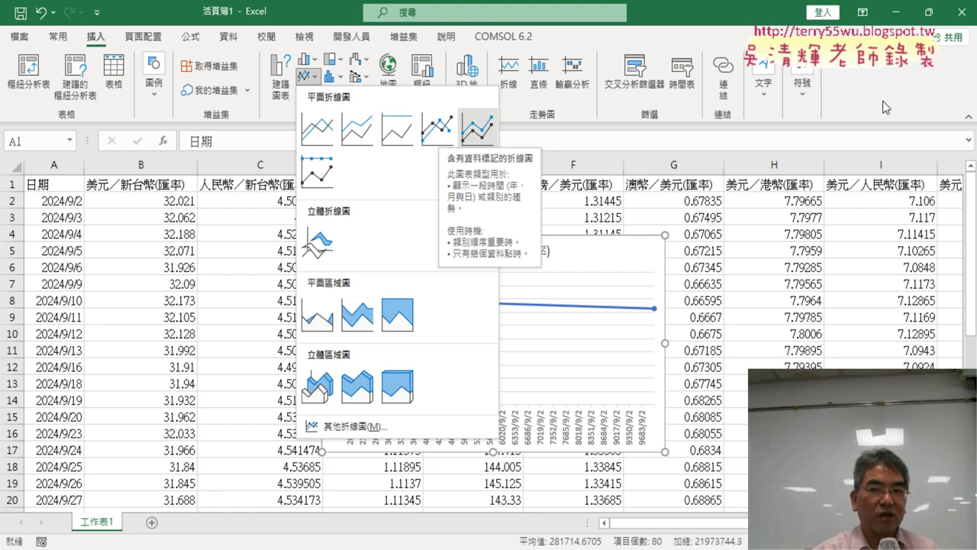
pyautogui.click(883, 101)
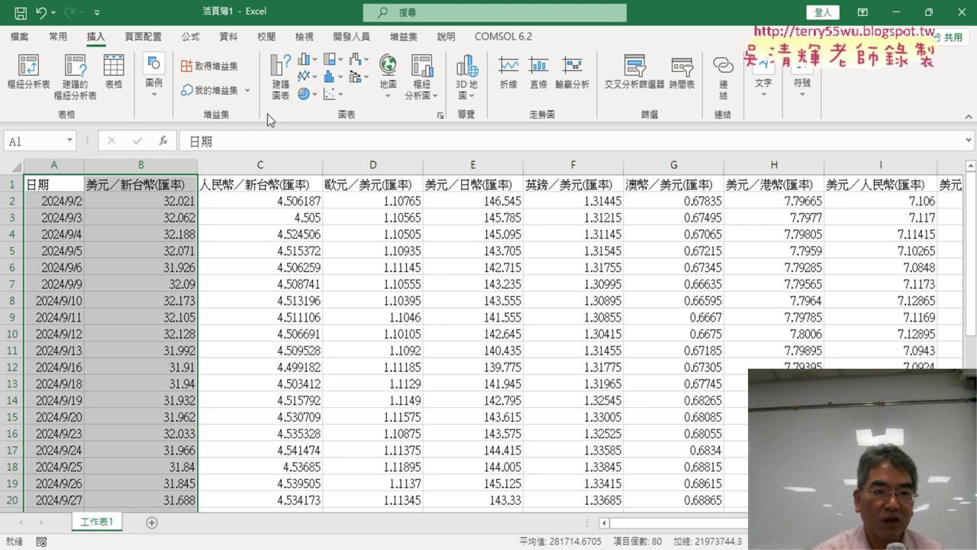
# Undo the A40 edit so it shows 2024/10/30 again, then select A1:B40
pyautogui.scroll(-4, 164, 233)
pyautogui.scroll(-7, 150, 261)
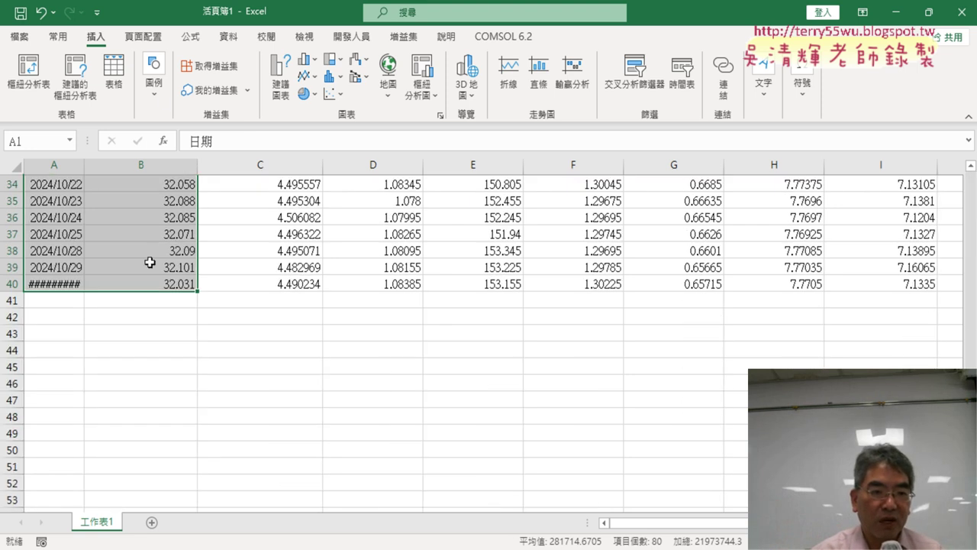
pyautogui.click(75, 285)
pyautogui.hotkey('ctrl', 'z')
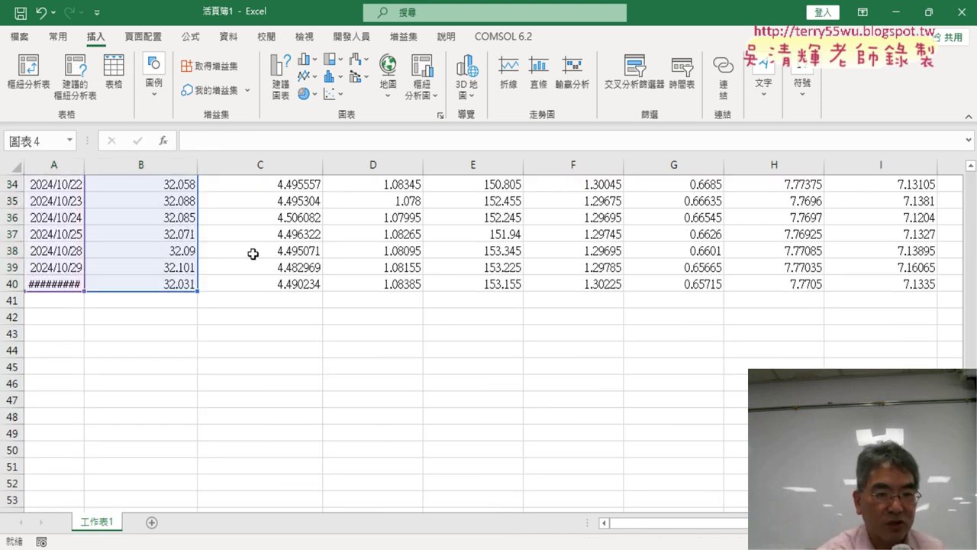
pyautogui.hotkey('ctrl', 'z')
pyautogui.hotkey('ctrl', 'z')
pyautogui.hotkey('ctrl', 'z')
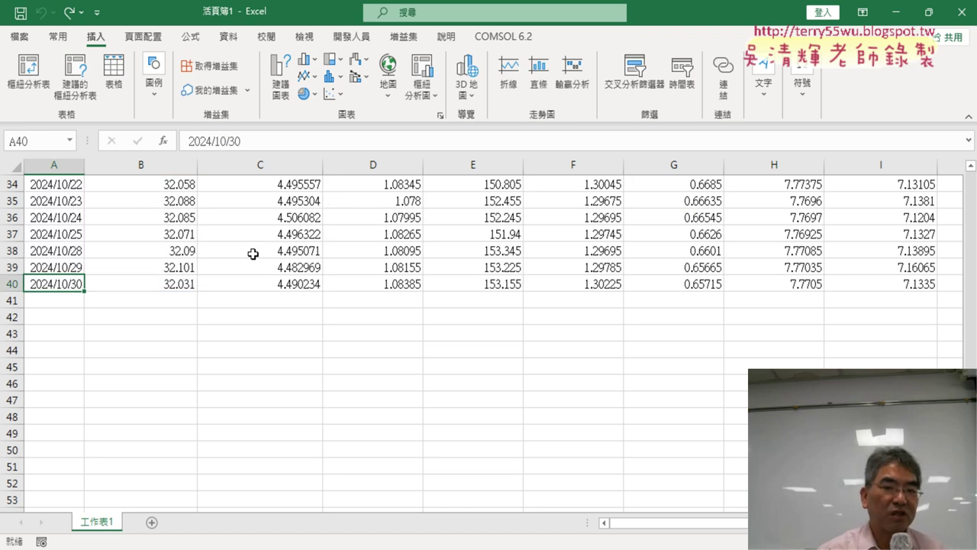
pyautogui.scroll(1, 261, 309)
pyautogui.scroll(9, 261, 309)
pyautogui.scroll(2, 261, 309)
pyautogui.moveTo(45, 185)
pyautogui.mouseDown()
pyautogui.moveTo(145, 455)
pyautogui.moveTo(171, 467)
pyautogui.mouseUp()
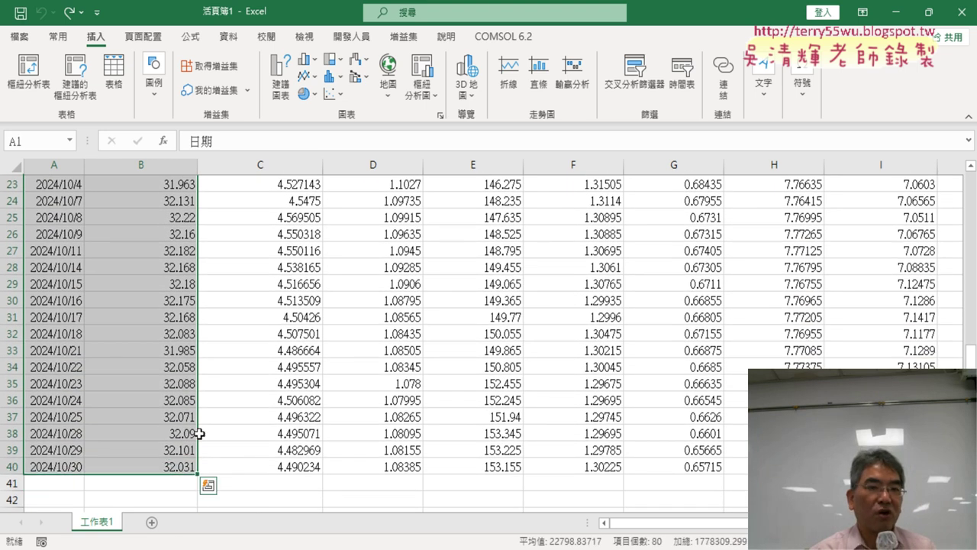
# Preview the line chart gallery, then open the Record Macro dialog from Developer
pyautogui.scroll(5, 290, 252)
pyautogui.scroll(3, 153, 229)
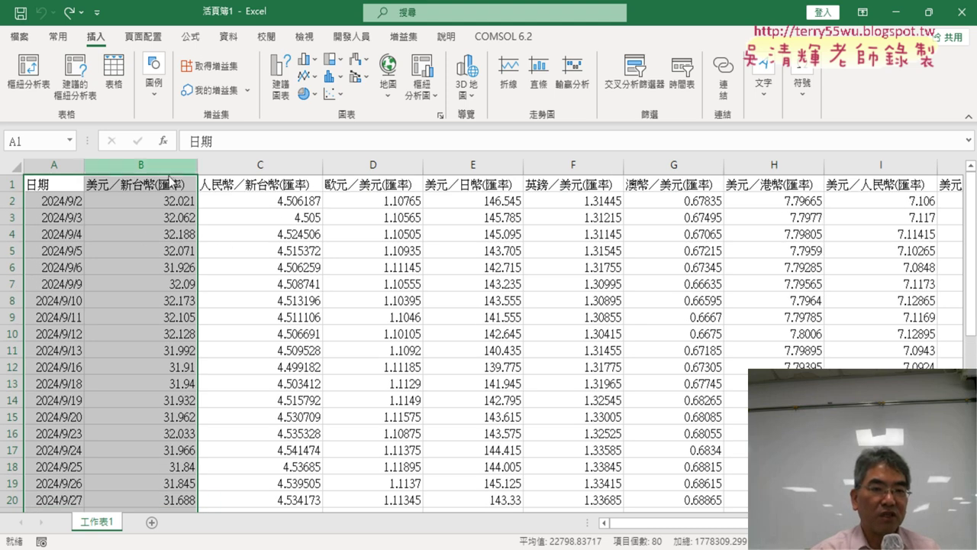
pyautogui.click(308, 76)
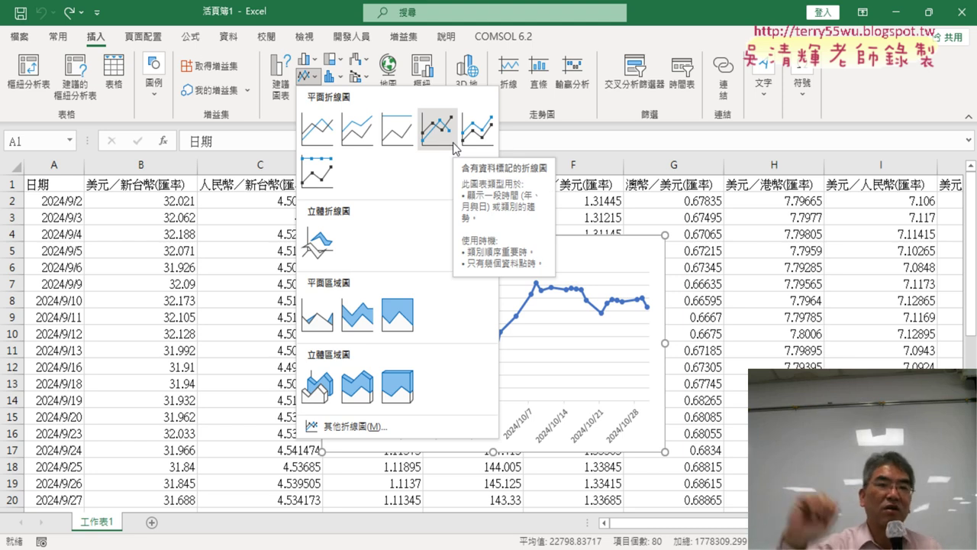
pyautogui.click(679, 9)
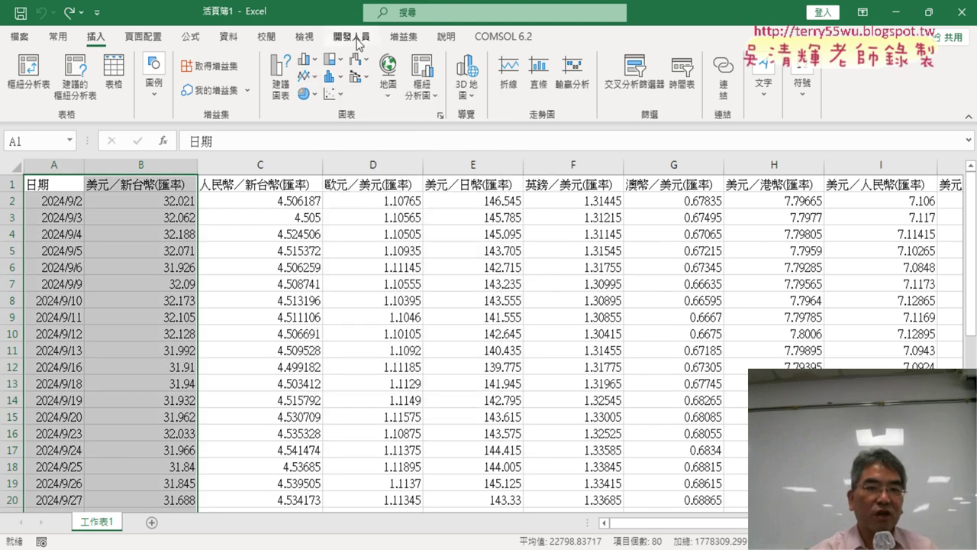
pyautogui.click(358, 39)
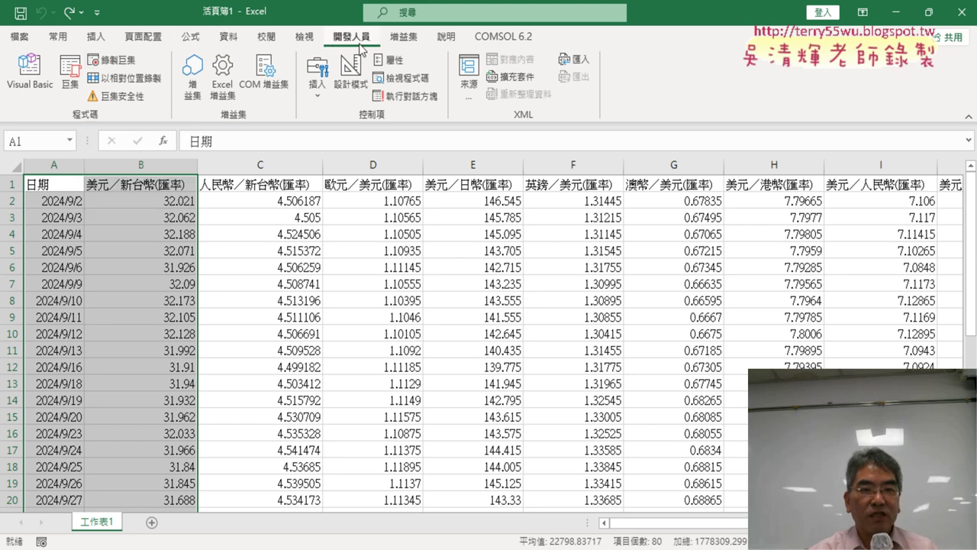
pyautogui.click(113, 67)
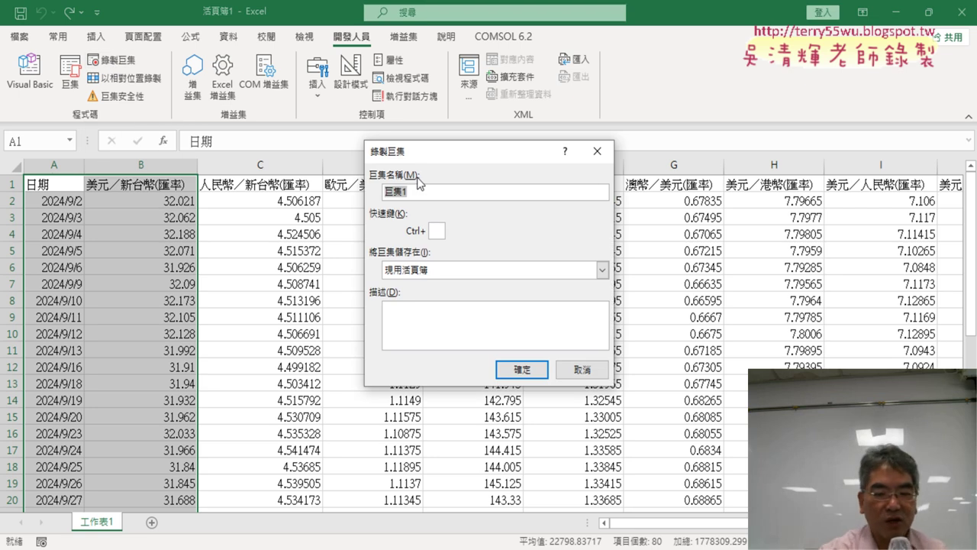
# Replace the default name 巨集1 with 美元折線圖 and start recording
pyautogui.press('BackSpace')
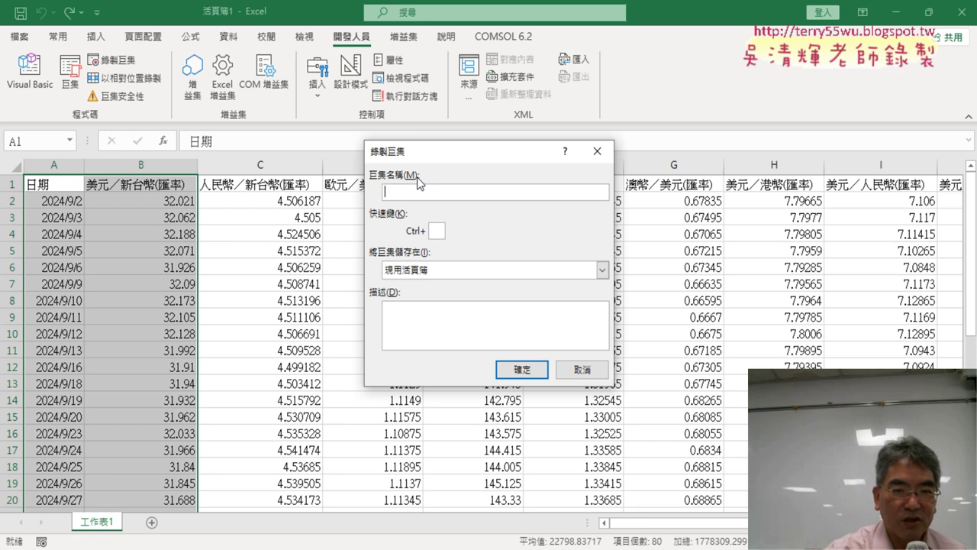
pyautogui.write('ㄇ')
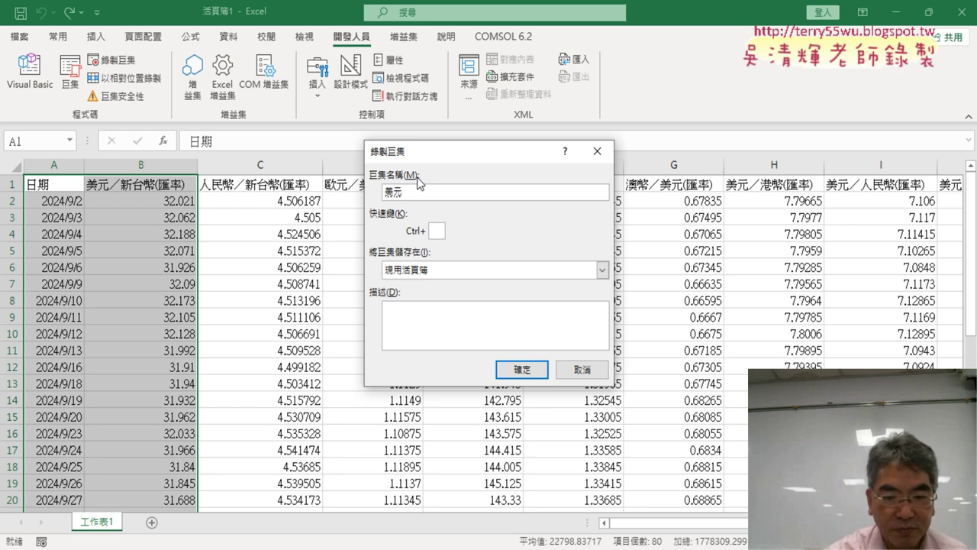
pyautogui.write('匯')
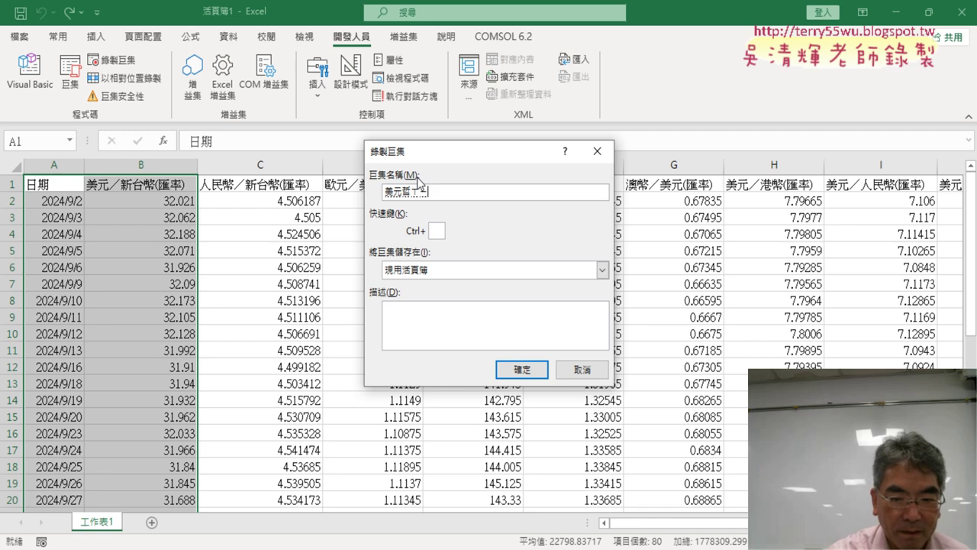
pyautogui.write('折線圖')
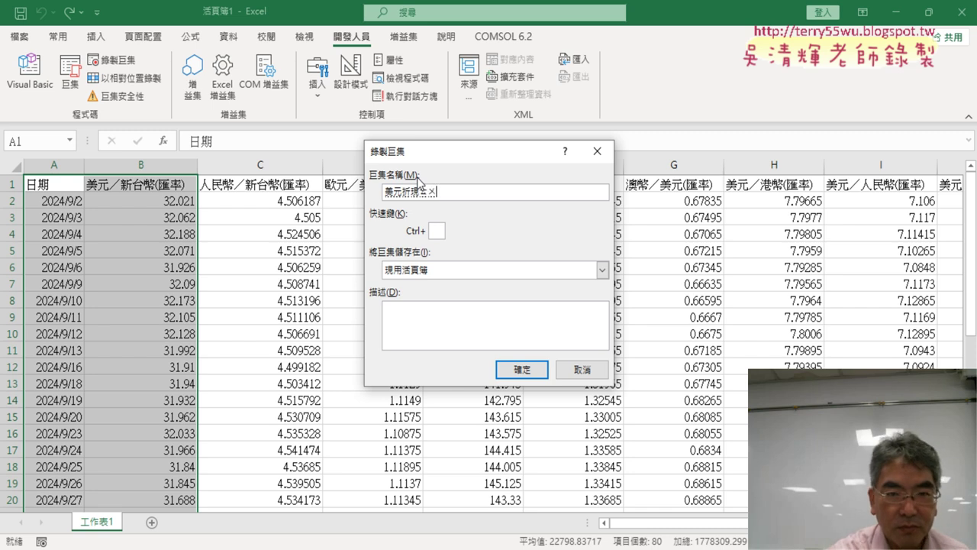
pyautogui.press('Return')
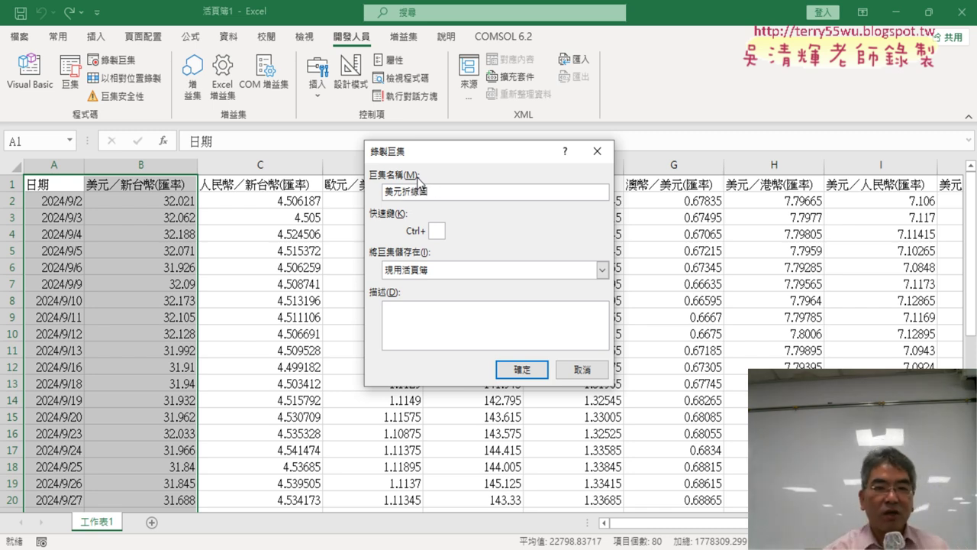
pyautogui.click(538, 370)
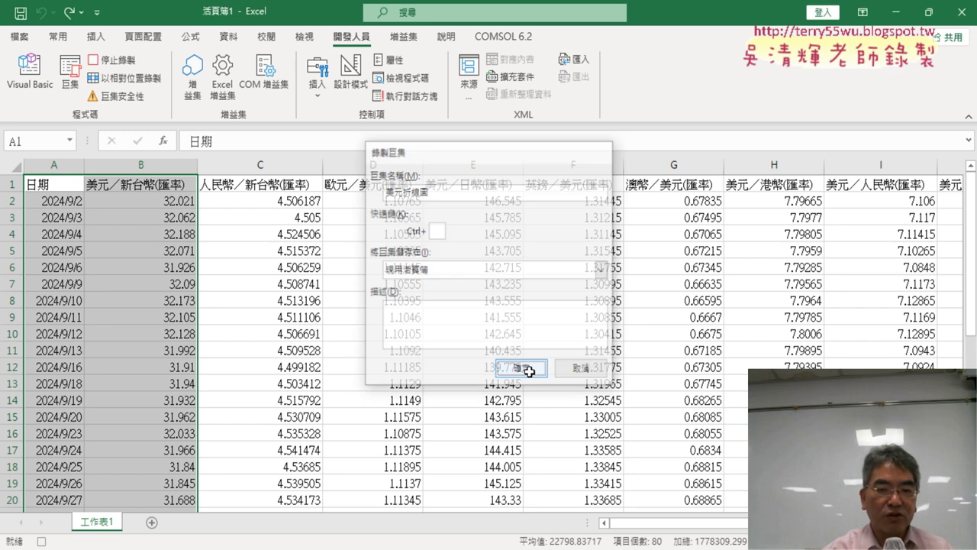
# Insert a Line with Markers chart of the USD/TWD rates
pyautogui.click(95, 35)
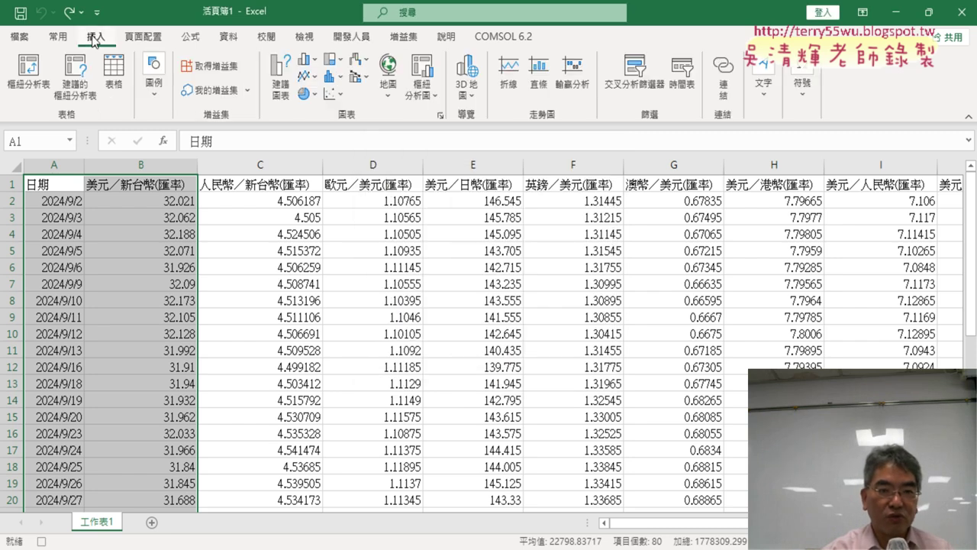
pyautogui.click(310, 76)
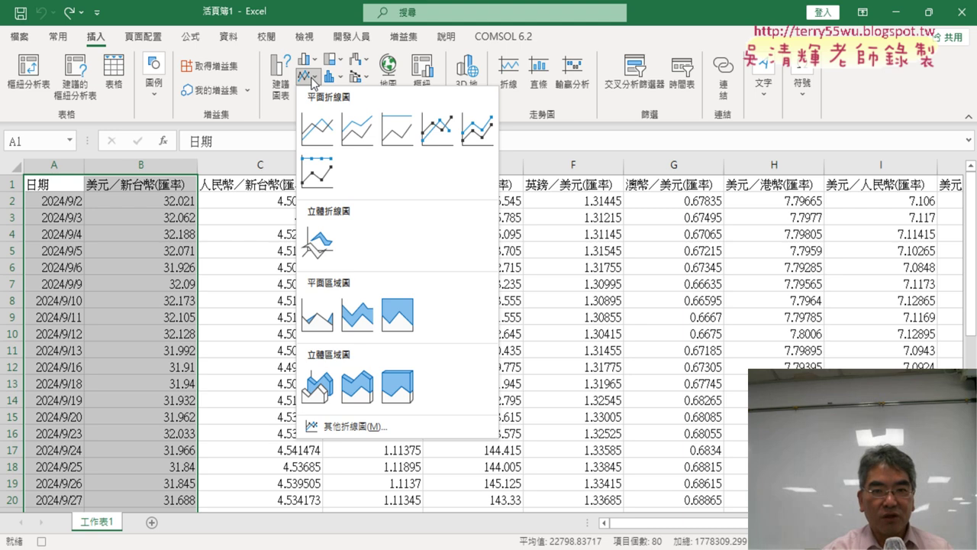
pyautogui.click(442, 134)
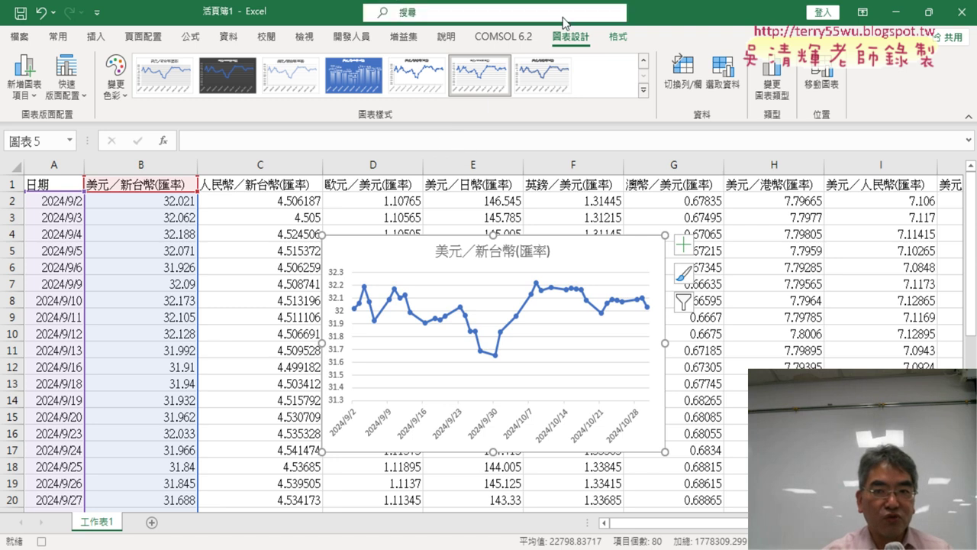
# Stop the macro recording, then delete the inserted chart from the sheet
pyautogui.click(351, 37)
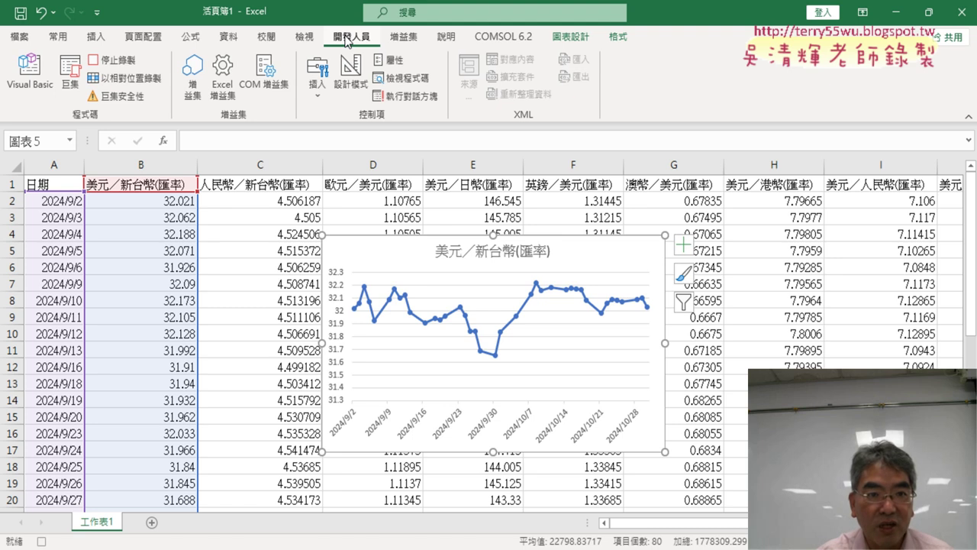
pyautogui.click(111, 61)
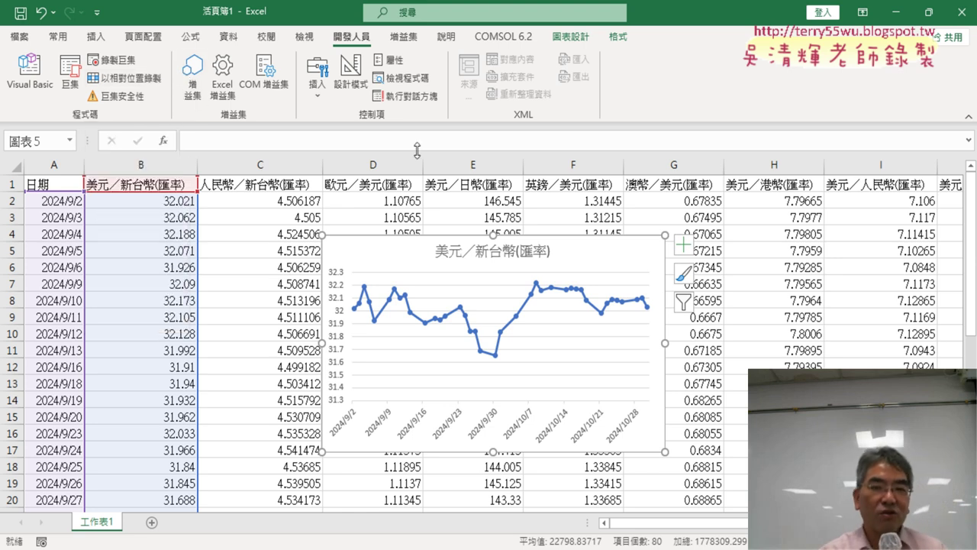
pyautogui.moveTo(606, 254); pyautogui.dragTo(534, 219)
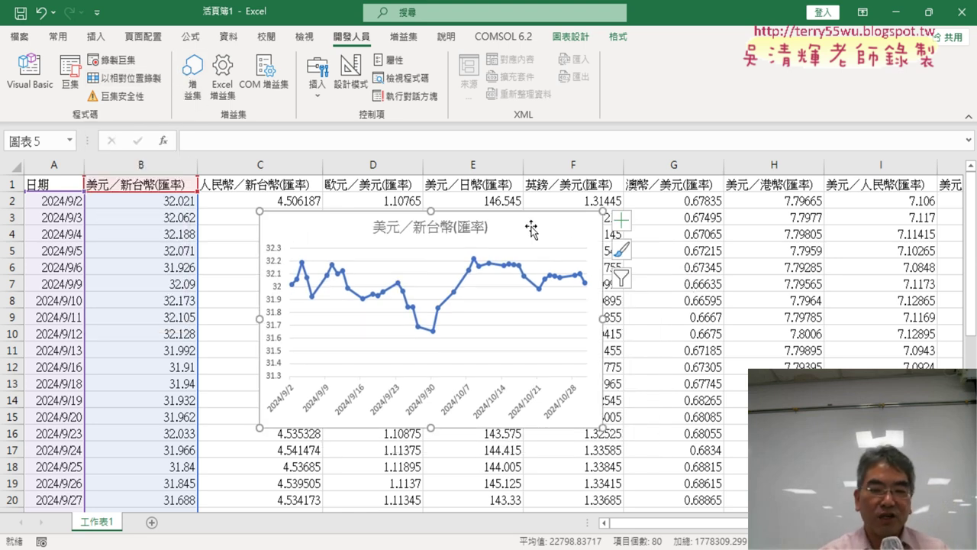
pyautogui.press('Delete')
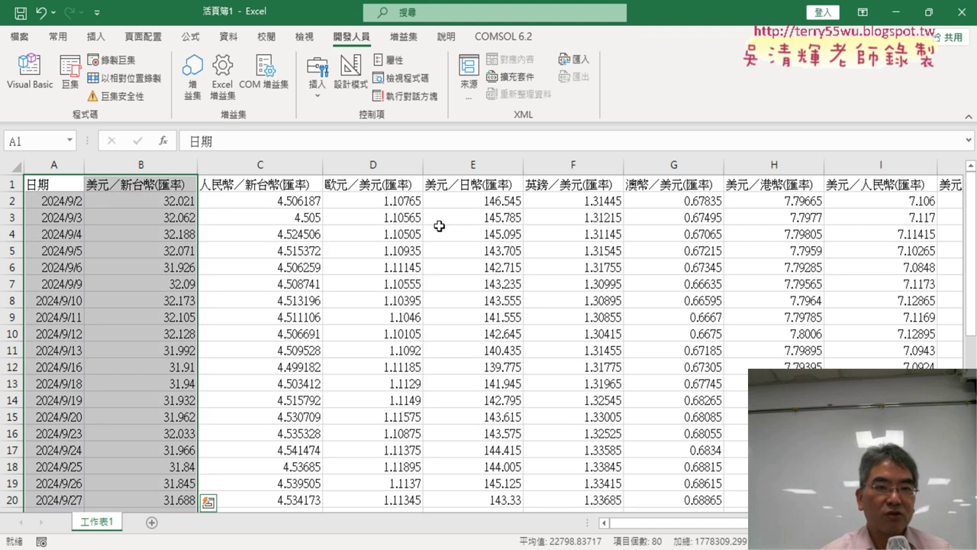
pyautogui.click(71, 72)
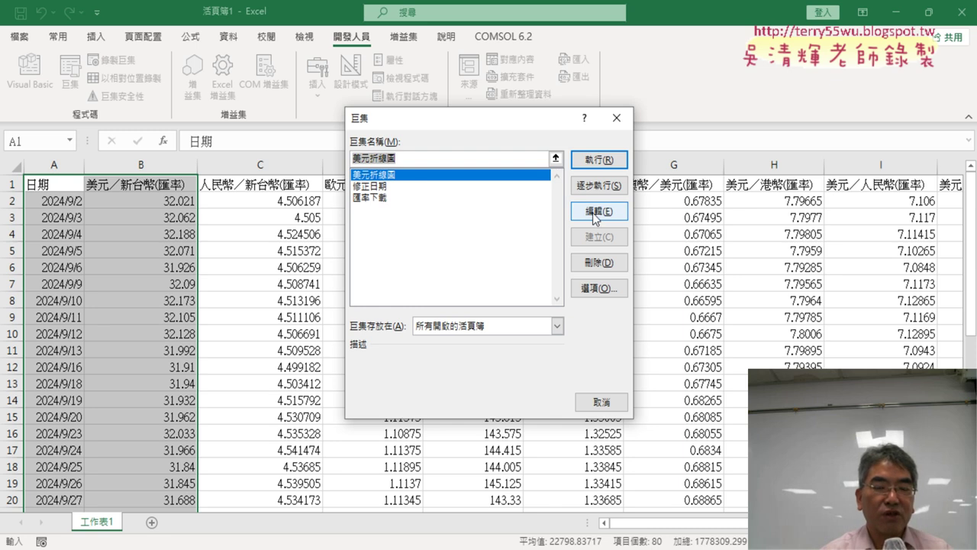
pyautogui.click(597, 212)
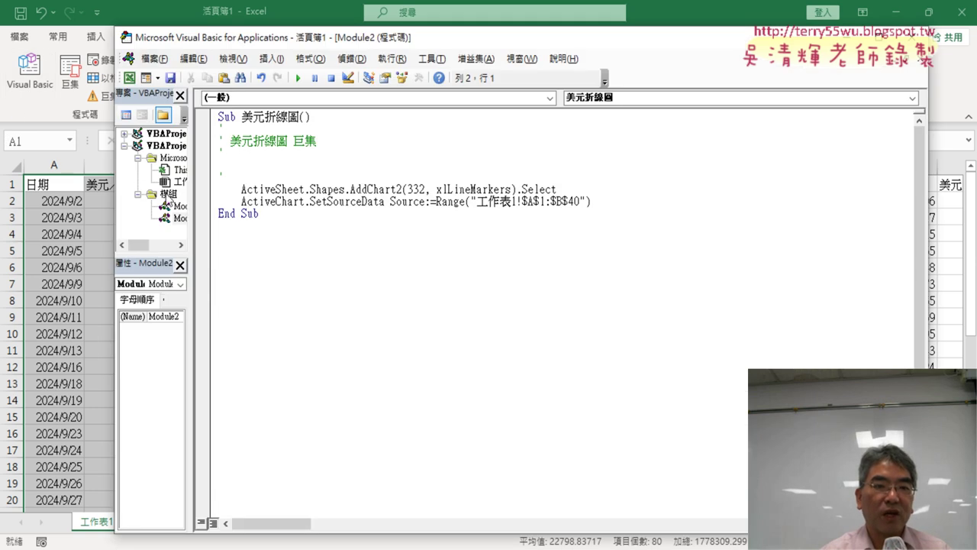
pyautogui.moveTo(189, 201); pyautogui.dragTo(258, 203)
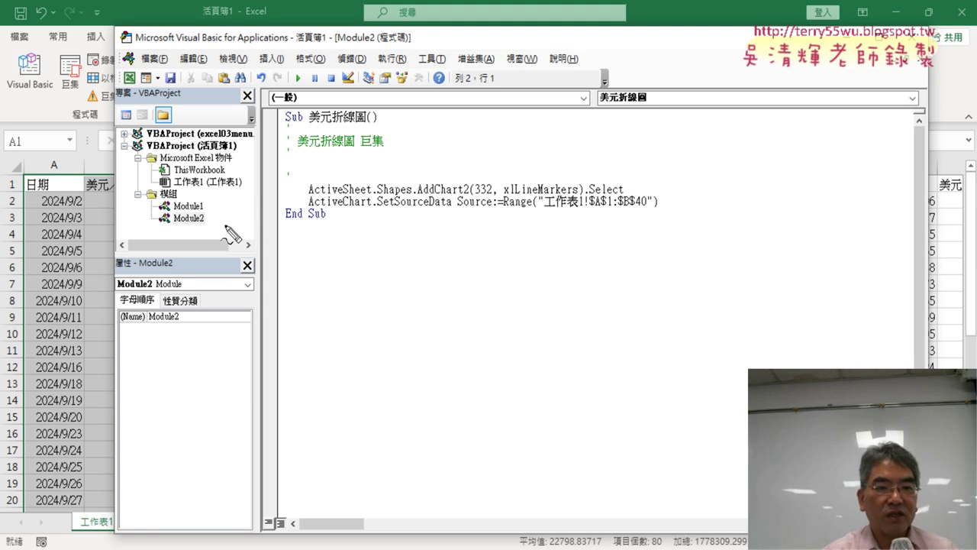
pyautogui.moveTo(204, 227); pyautogui.dragTo(218, 223)
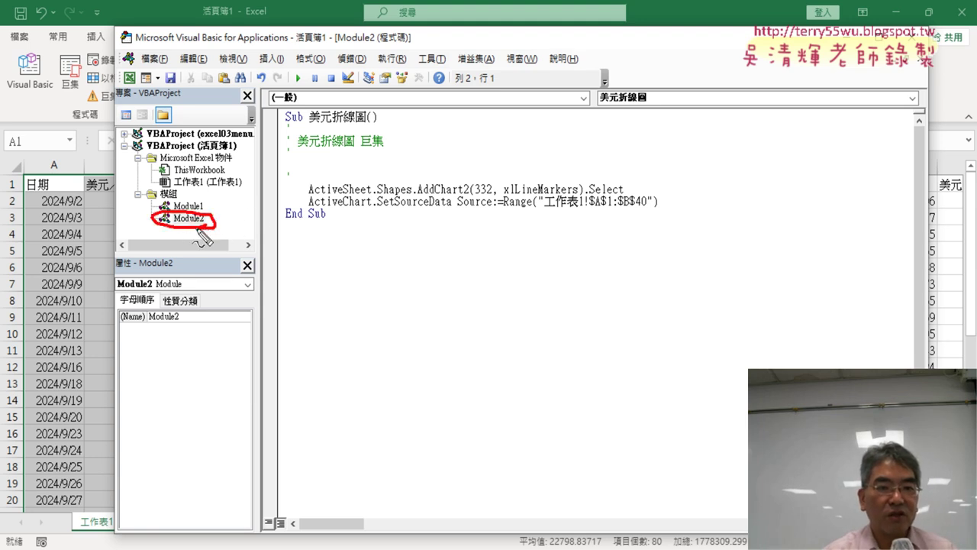
pyautogui.moveTo(355, 236)
pyautogui.mouseDown()
pyautogui.moveTo(616, 103)
pyautogui.moveTo(351, 245)
pyautogui.mouseUp()
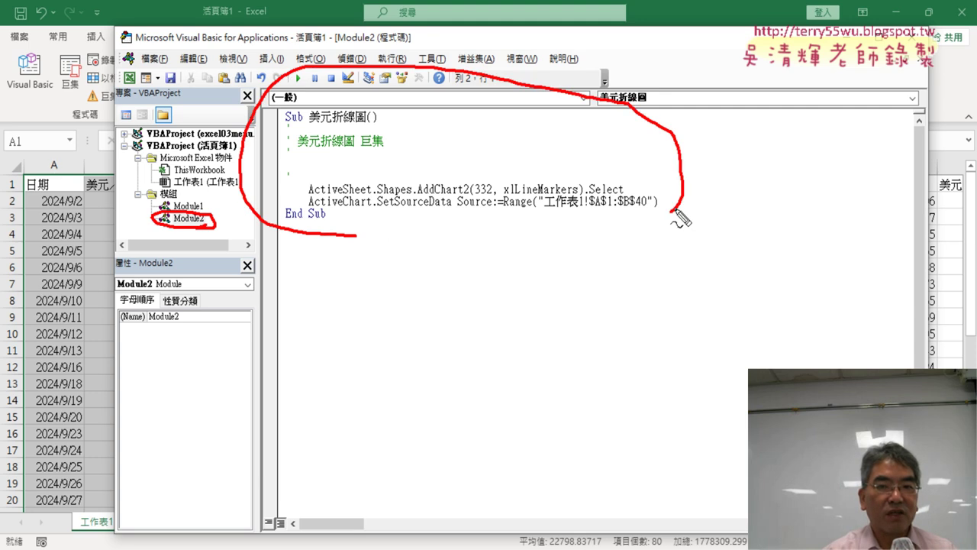
pyautogui.moveTo(137, 101); pyautogui.dragTo(252, 139)
pyautogui.moveTo(204, 95); pyautogui.dragTo(191, 166)
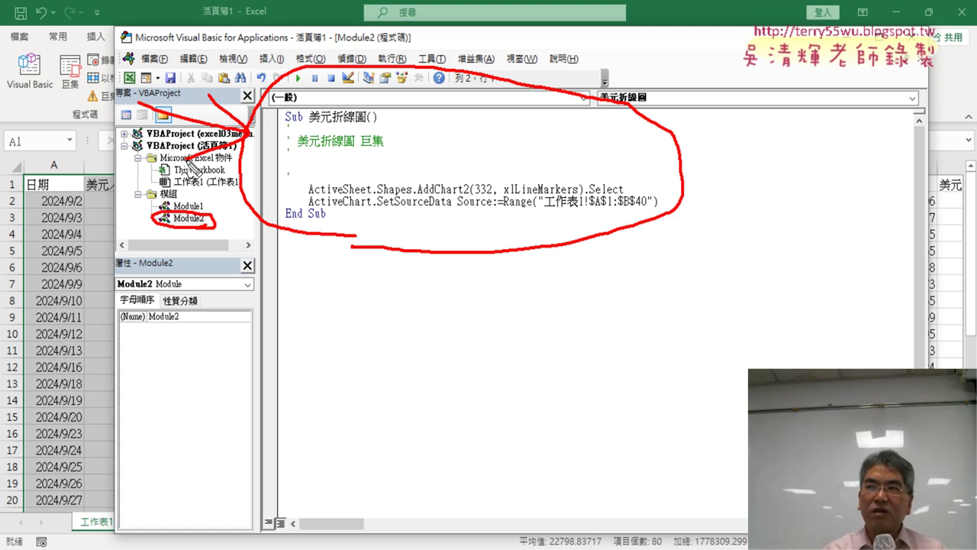
pyautogui.moveTo(63, 94); pyautogui.dragTo(77, 97)
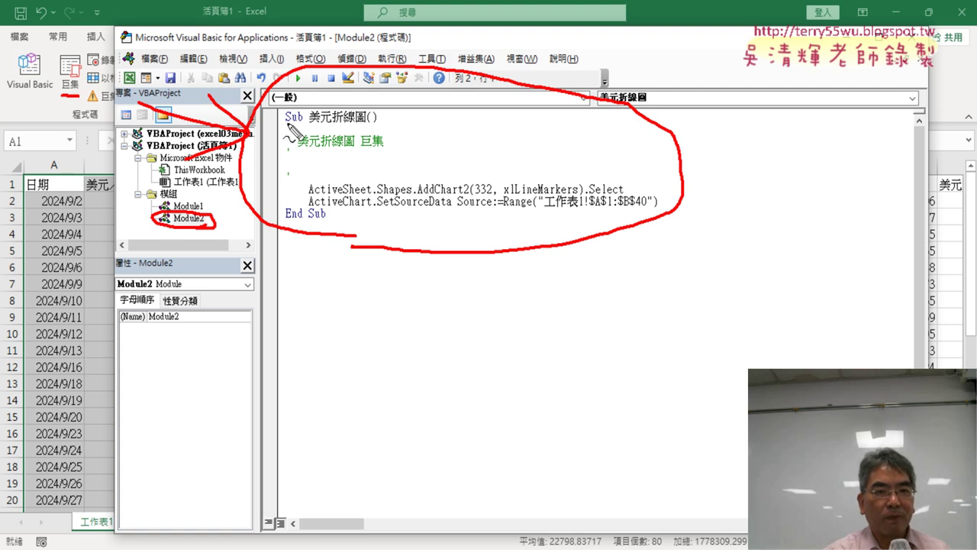
pyautogui.moveTo(286, 121); pyautogui.dragTo(305, 122)
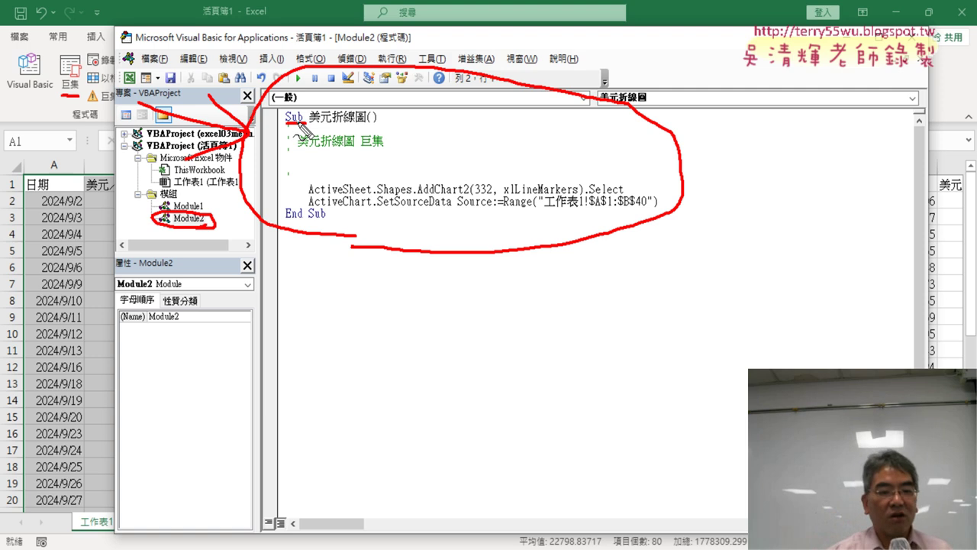
pyautogui.press('Escape')
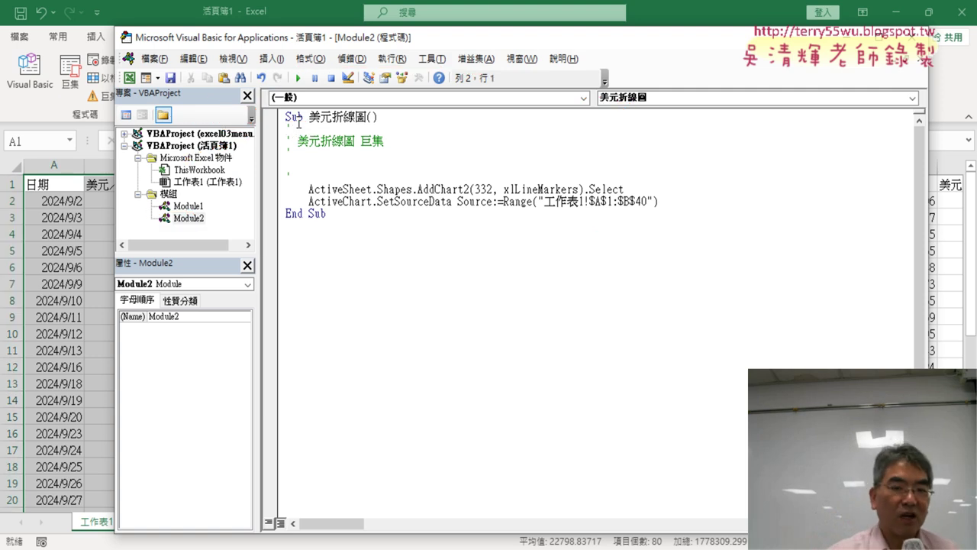
# Delete the macro's comment lines and run 美元折線圖 to create the chart
pyautogui.moveTo(291, 175); pyautogui.dragTo(287, 128)
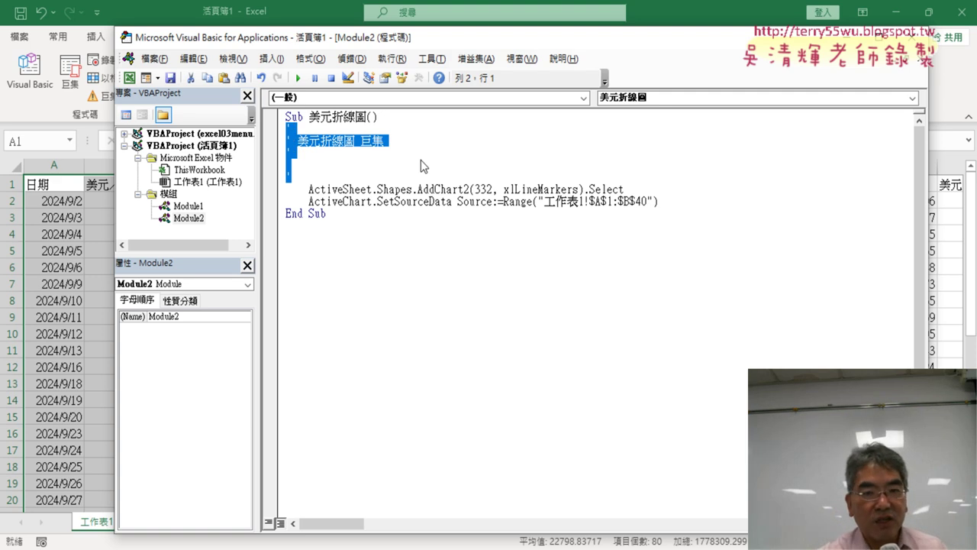
pyautogui.press('Delete')
pyautogui.press('Delete')
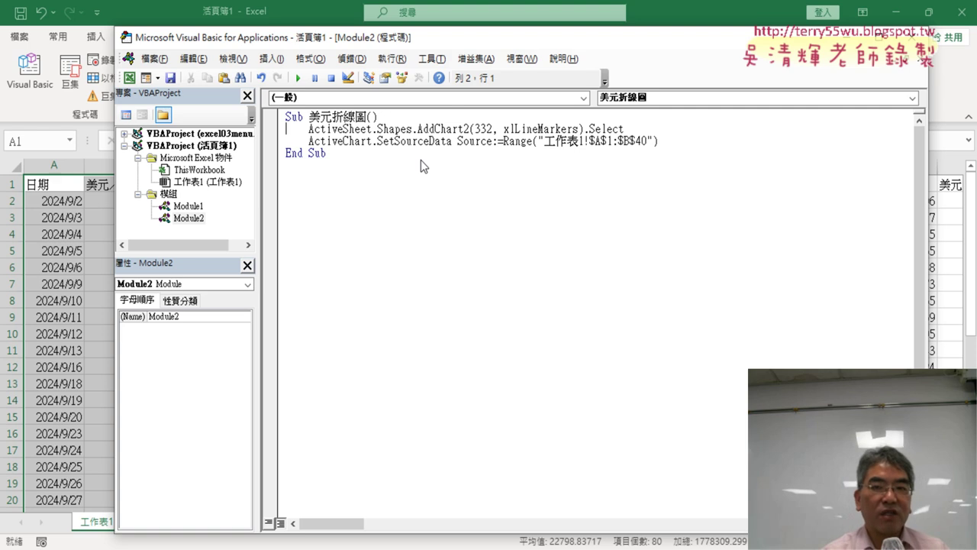
pyautogui.moveTo(927, 229); pyautogui.dragTo(673, 223)
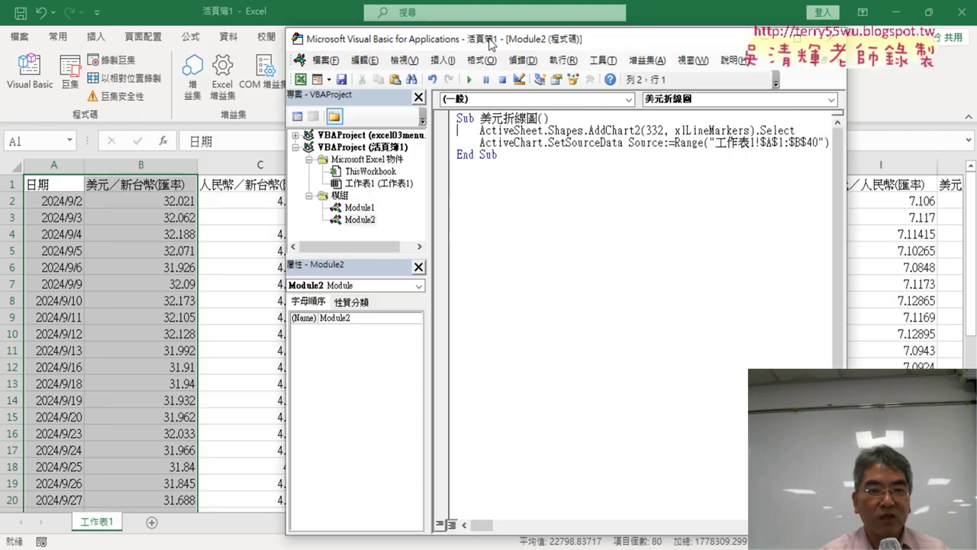
pyautogui.moveTo(320, 27); pyautogui.dragTo(580, 16)
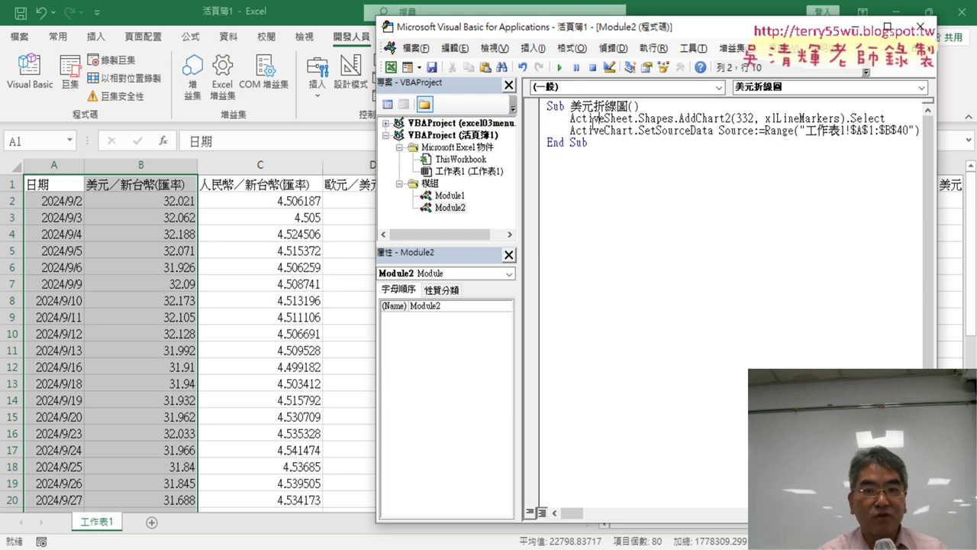
pyautogui.click(561, 67)
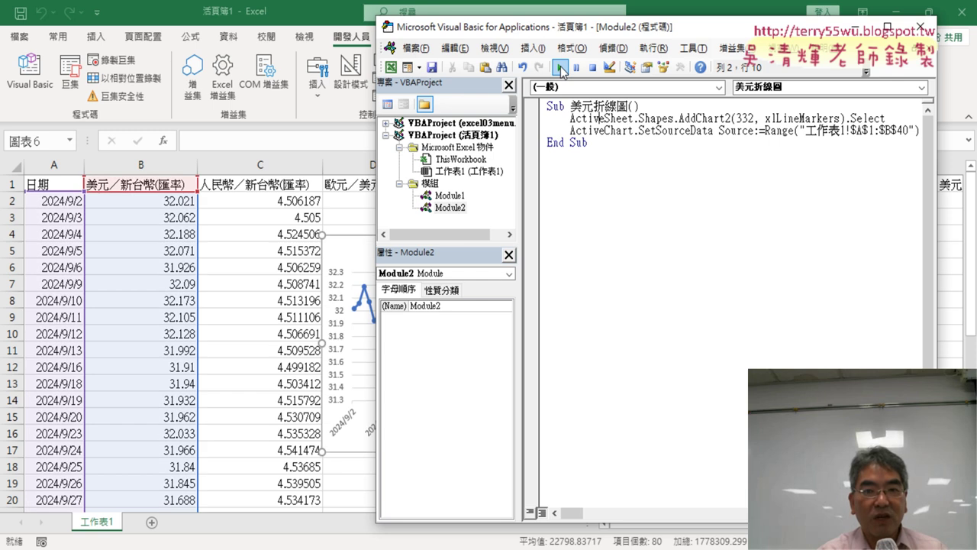
pyautogui.moveTo(544, 31)
pyautogui.mouseDown()
pyautogui.moveTo(729, 38)
pyautogui.moveTo(197, 38)
pyautogui.mouseUp()
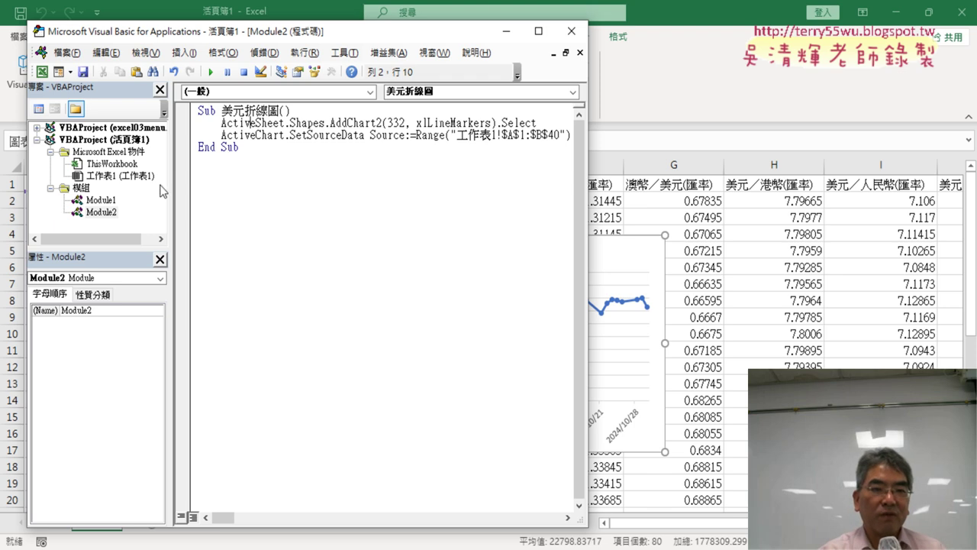
pyautogui.moveTo(171, 184); pyautogui.dragTo(123, 184)
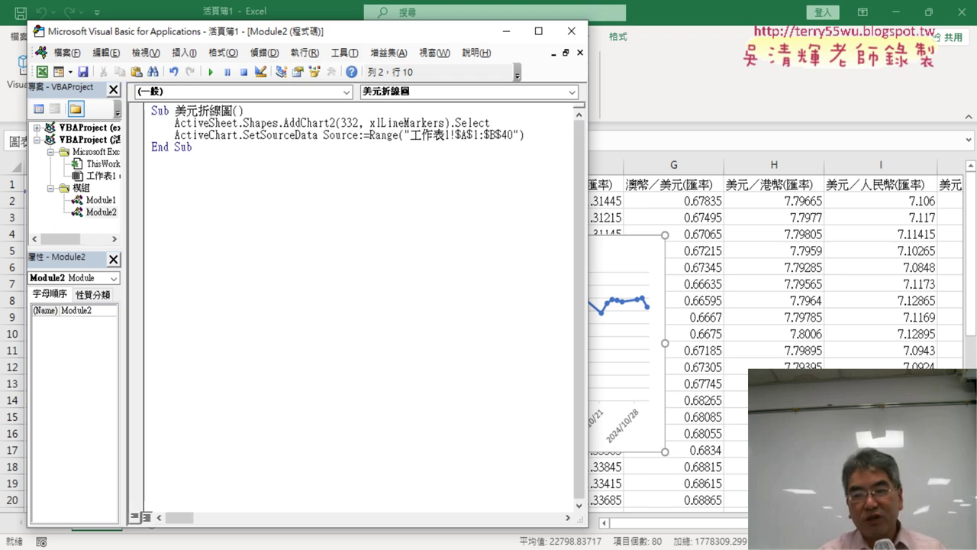
# Delete the new test chart and the 美元／新台幣 chart near M1
pyautogui.click(625, 258)
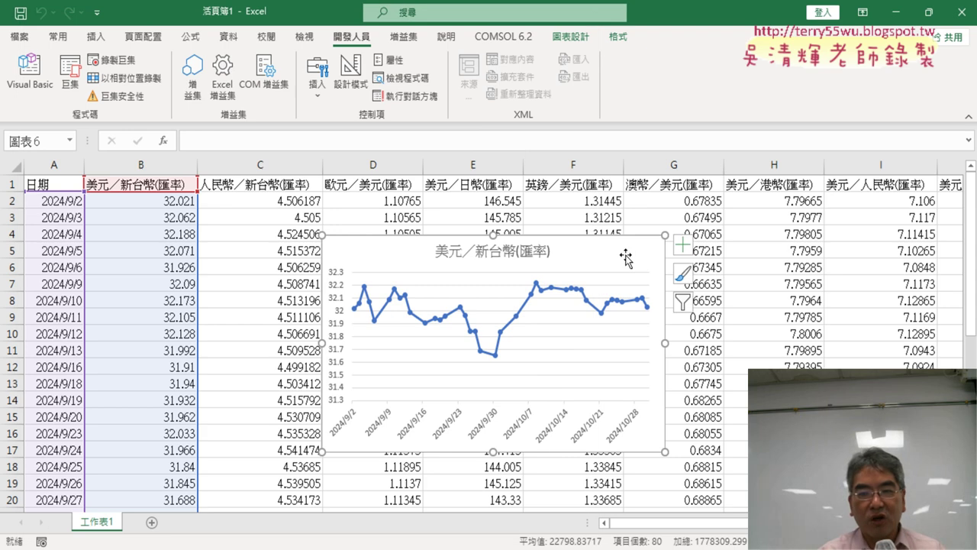
pyautogui.press('Delete')
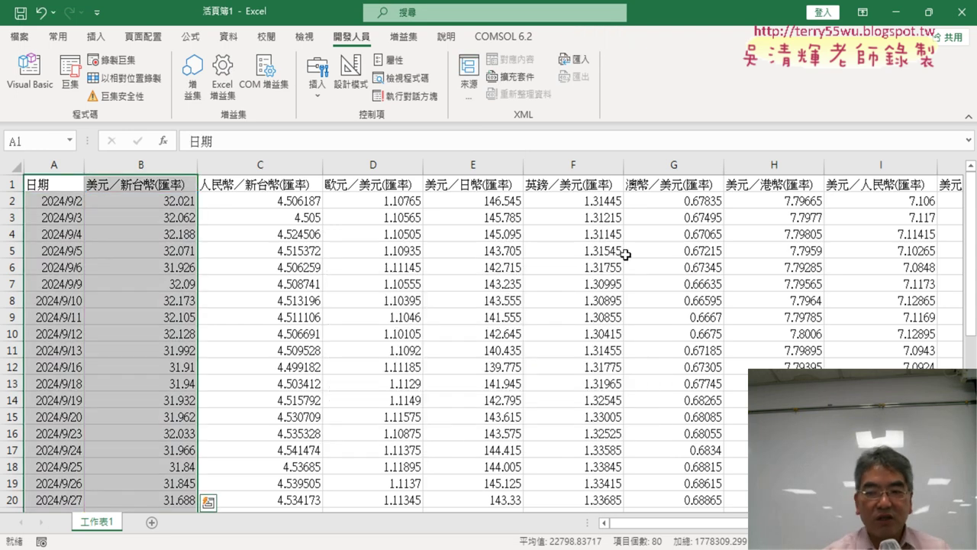
pyautogui.hscroll(1, 489, 336)
pyautogui.hscroll(2, 489, 335)
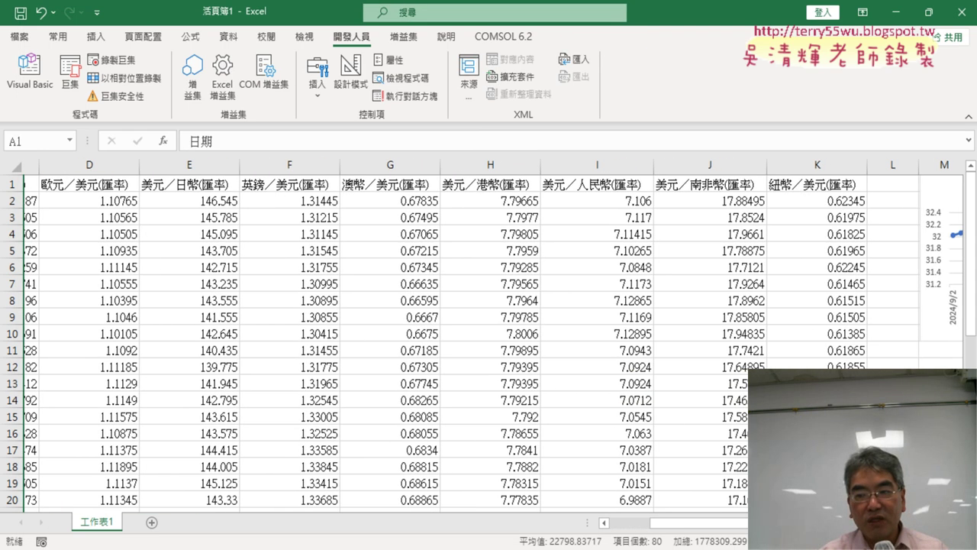
pyautogui.hscroll(3, 489, 336)
pyautogui.hscroll(2, 489, 336)
pyautogui.hscroll(1, 460, 268)
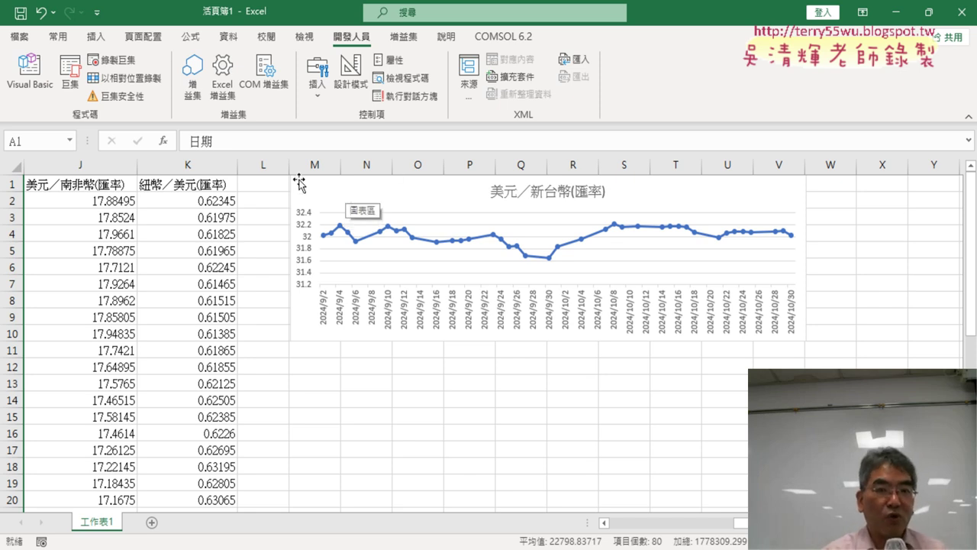
pyautogui.click(353, 192)
pyautogui.press('Delete')
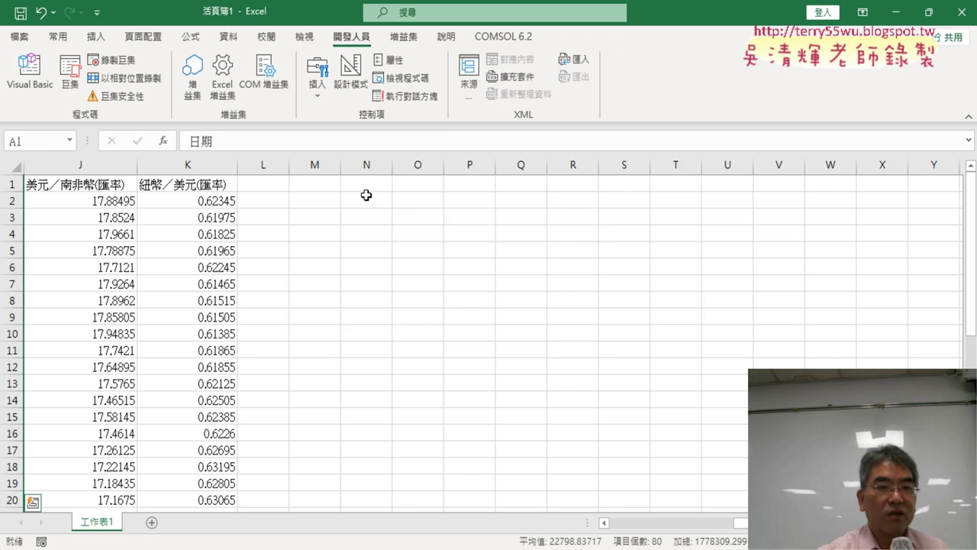
# Reopen the VBA editor and highlight ActiveSheet in the chart-creating line
pyautogui.click(36, 81)
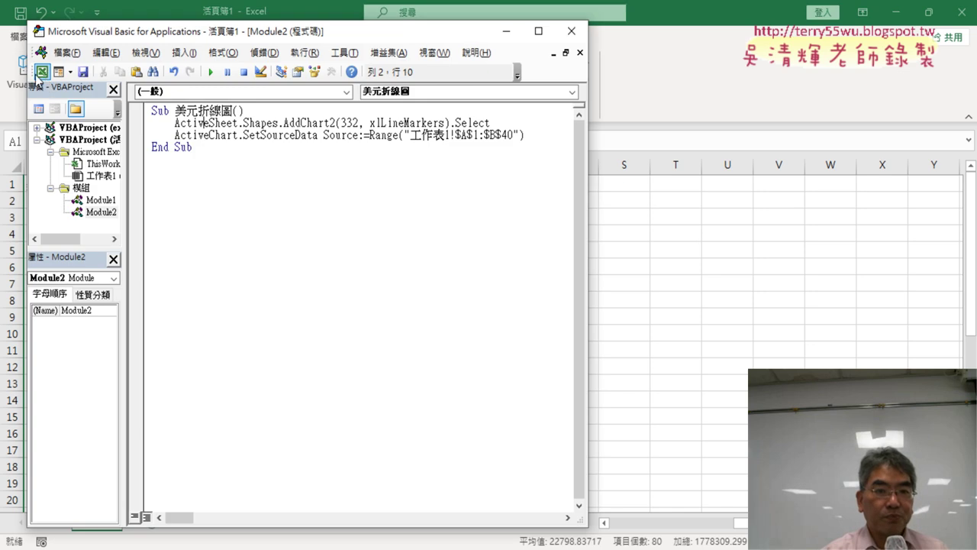
pyautogui.moveTo(324, 38); pyautogui.dragTo(372, 231)
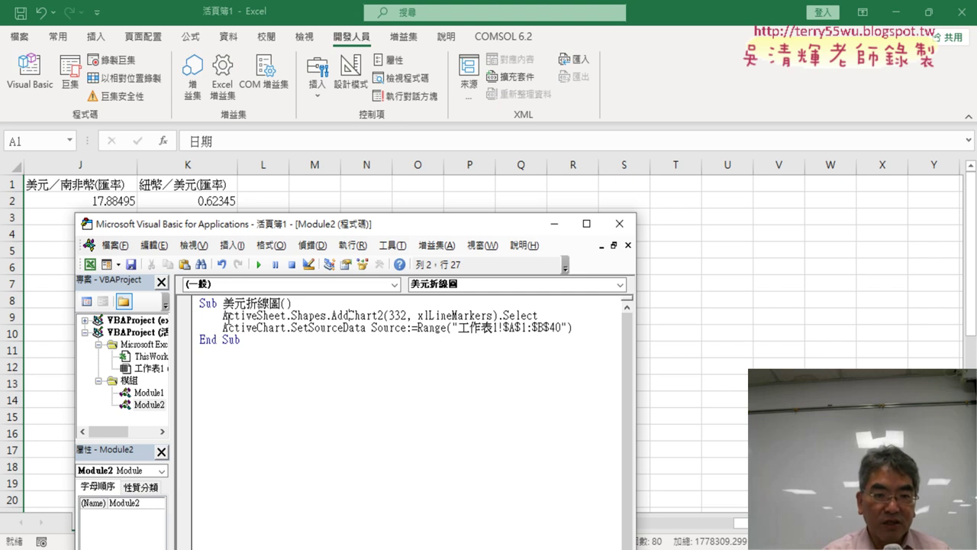
pyautogui.moveTo(223, 315); pyautogui.dragTo(286, 315)
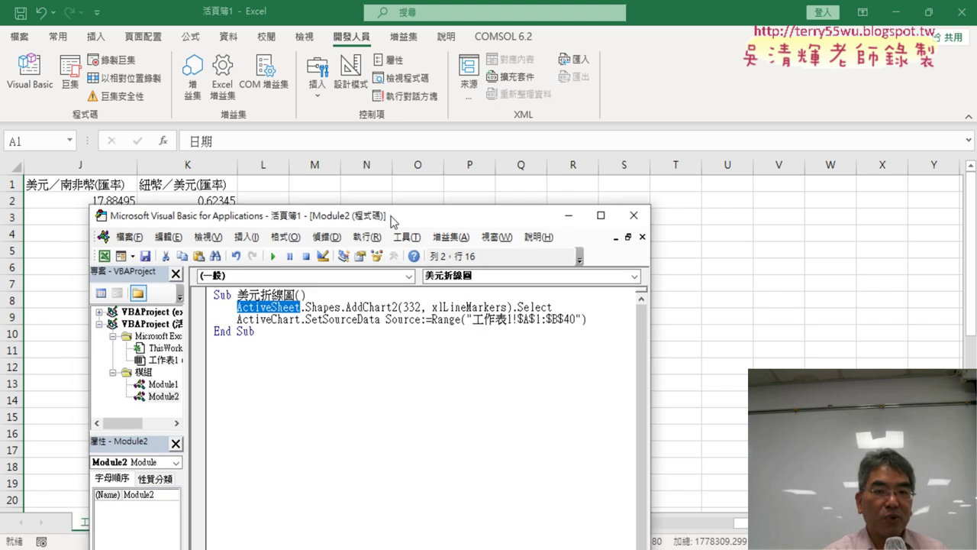
pyautogui.moveTo(370, 229); pyautogui.dragTo(447, 86)
# Highlight Shapes and AddChart2, then open AddChart2's help page with F1
pyautogui.moveTo(402, 171); pyautogui.dragTo(372, 172)
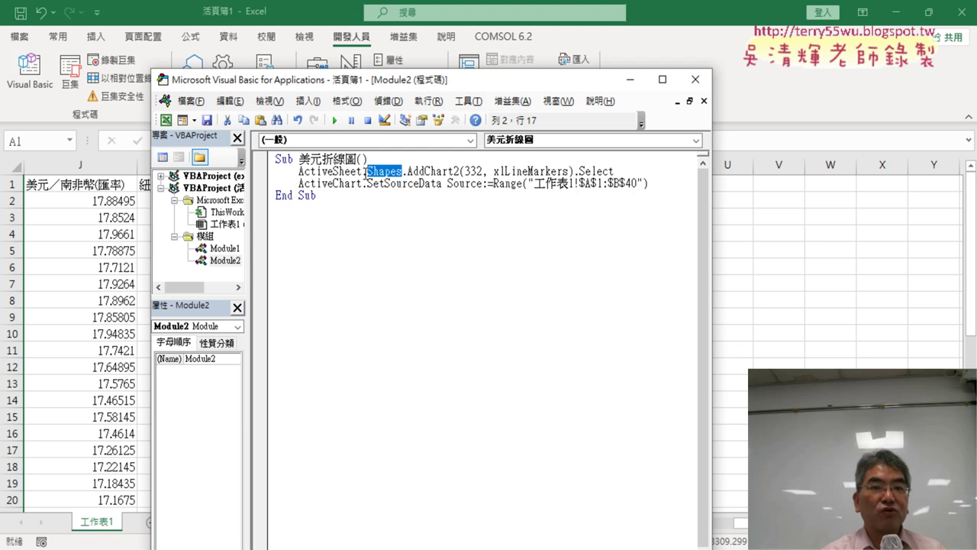
pyautogui.moveTo(408, 171); pyautogui.dragTo(461, 172)
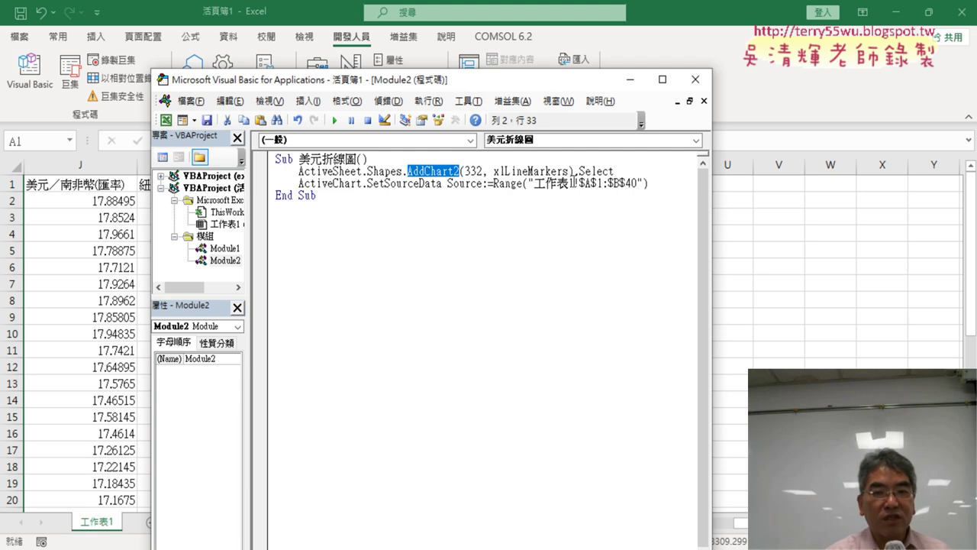
pyautogui.click(471, 171)
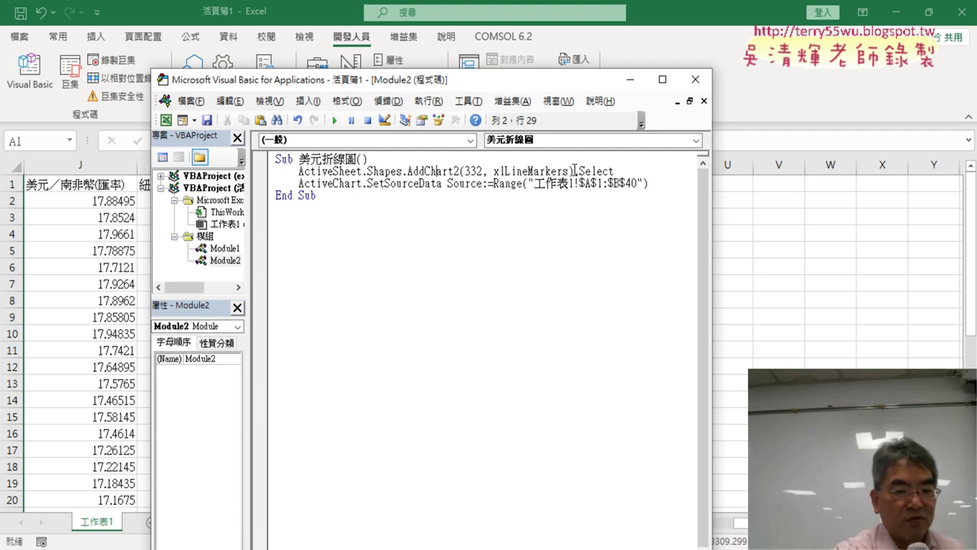
pyautogui.press('F1')
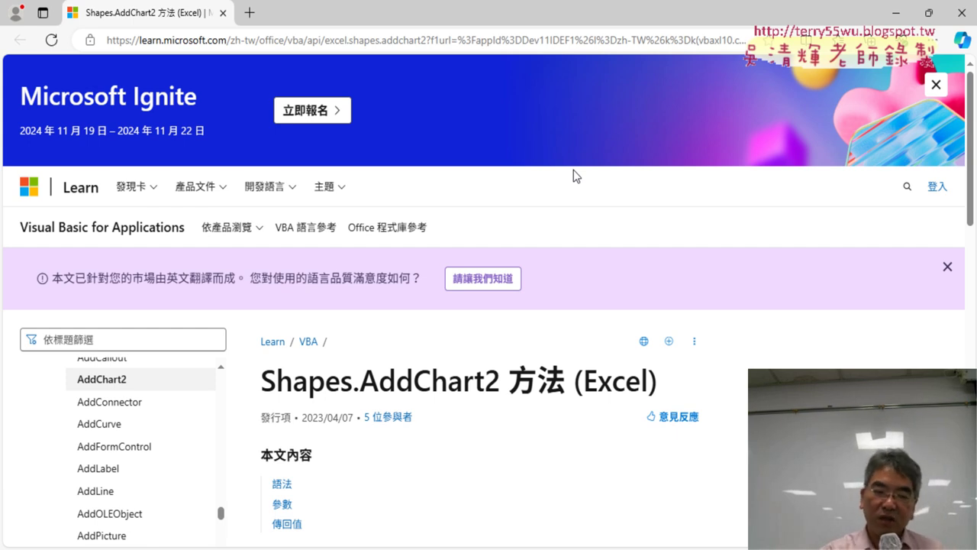
# Find the AddChart2 syntax section and highlight its Style and XlChartType parameters
pyautogui.scroll(-3, 809, 236)
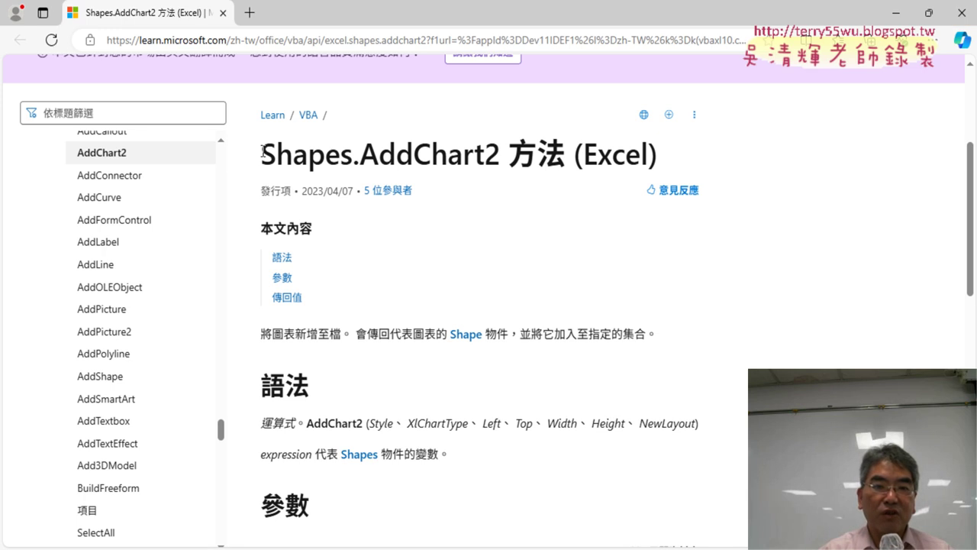
pyautogui.moveTo(361, 152); pyautogui.dragTo(498, 162)
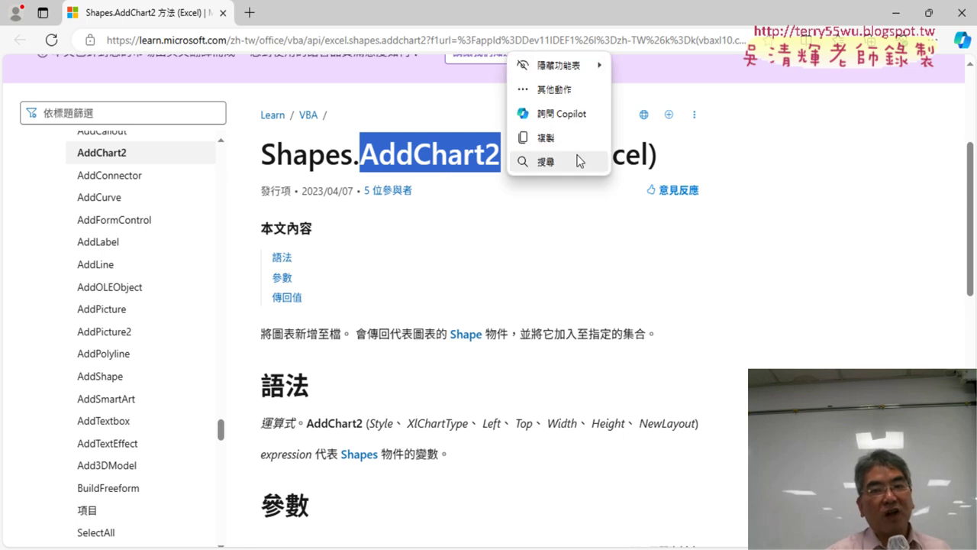
pyautogui.click(572, 249)
pyautogui.scroll(-2, 571, 247)
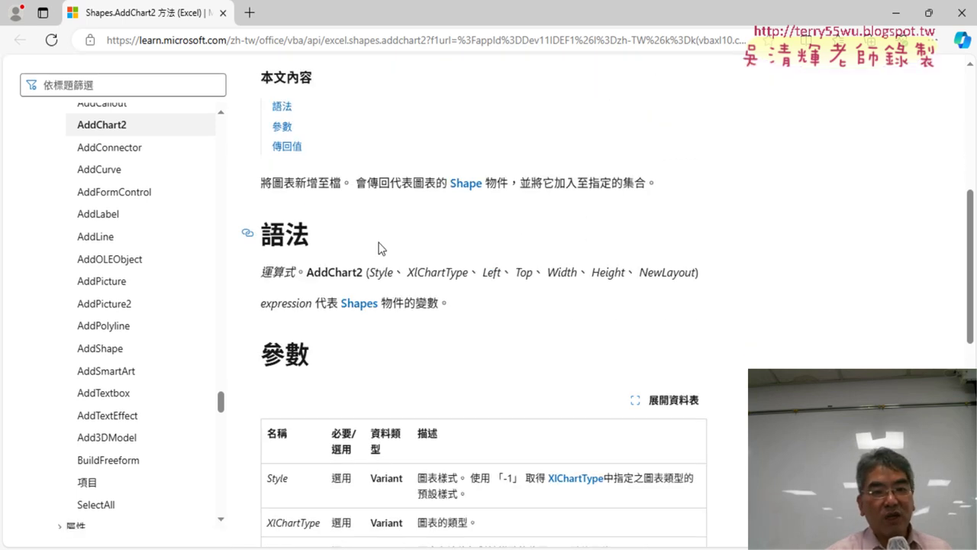
pyautogui.moveTo(263, 226); pyautogui.dragTo(316, 242)
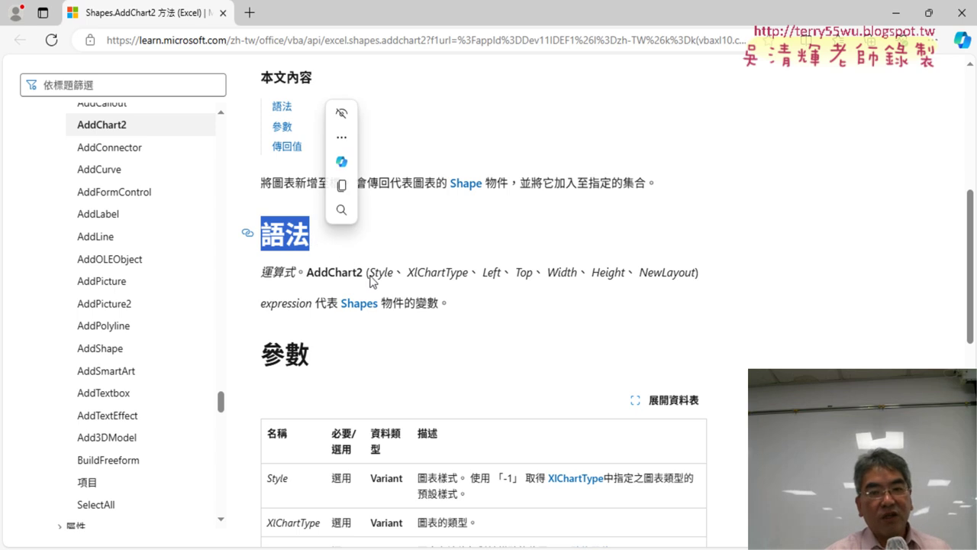
pyautogui.moveTo(369, 273); pyautogui.dragTo(469, 276)
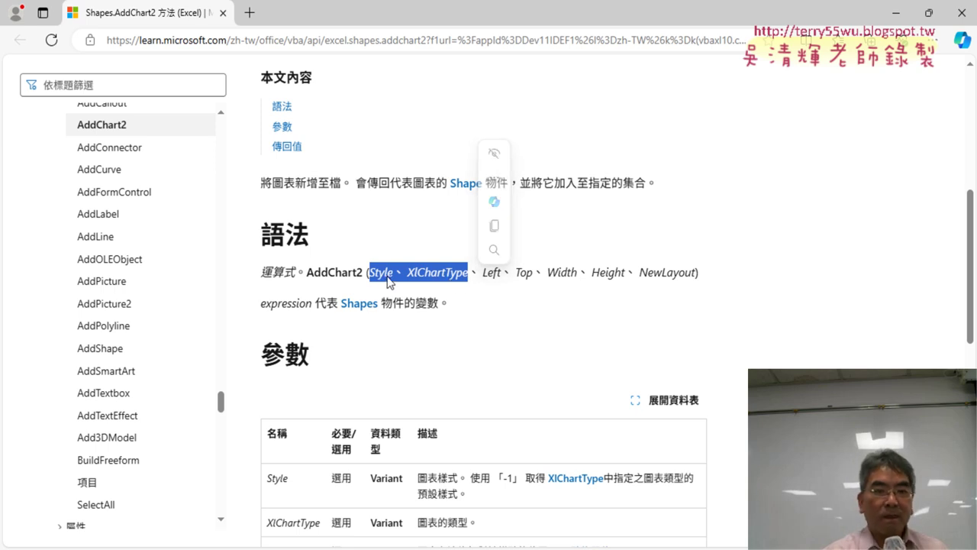
# Shrink the browser beside Excel and highlight the Left, Top, Width and Height parameters
pyautogui.moveTo(464, 13)
pyautogui.mouseDown()
pyautogui.moveTo(490, 126)
pyautogui.moveTo(461, 213)
pyautogui.mouseUp()
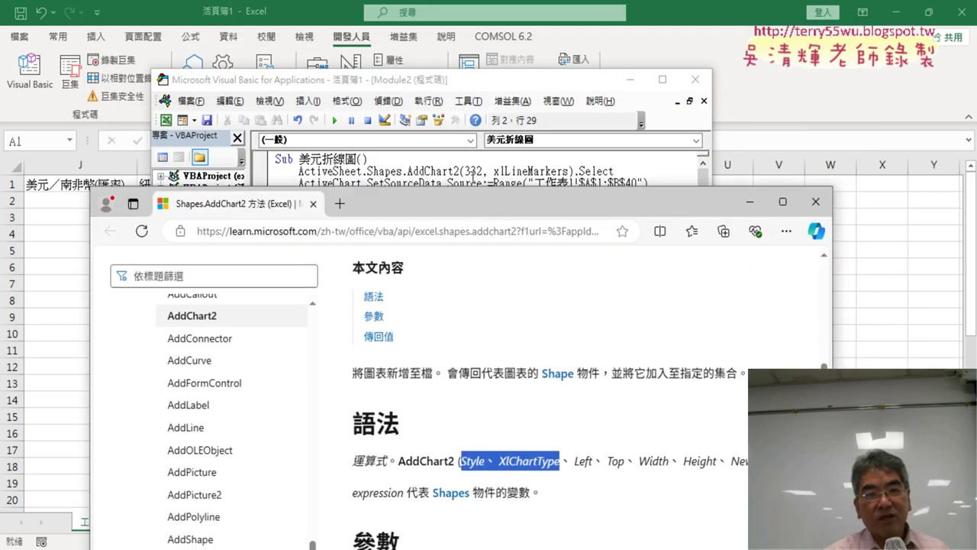
pyautogui.click(482, 461)
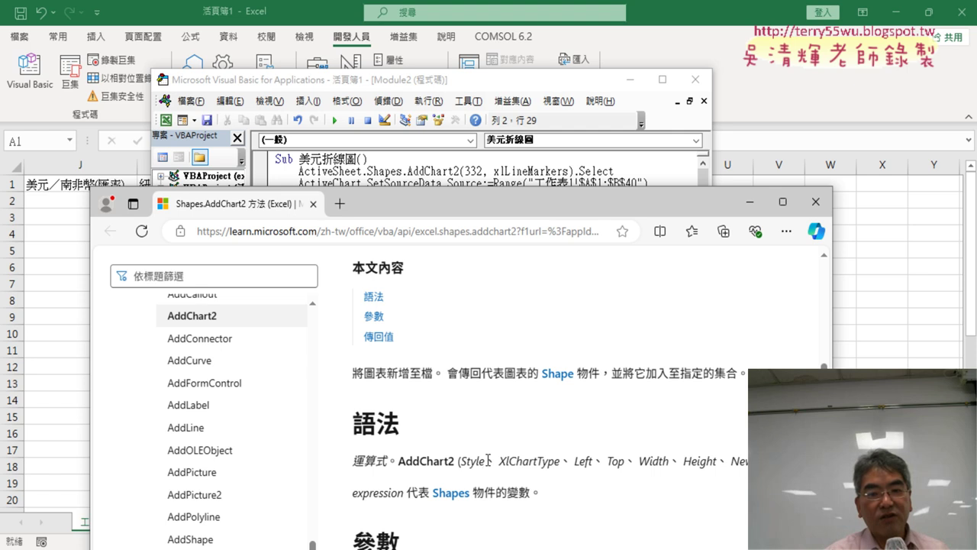
pyautogui.moveTo(485, 460); pyautogui.dragTo(465, 463)
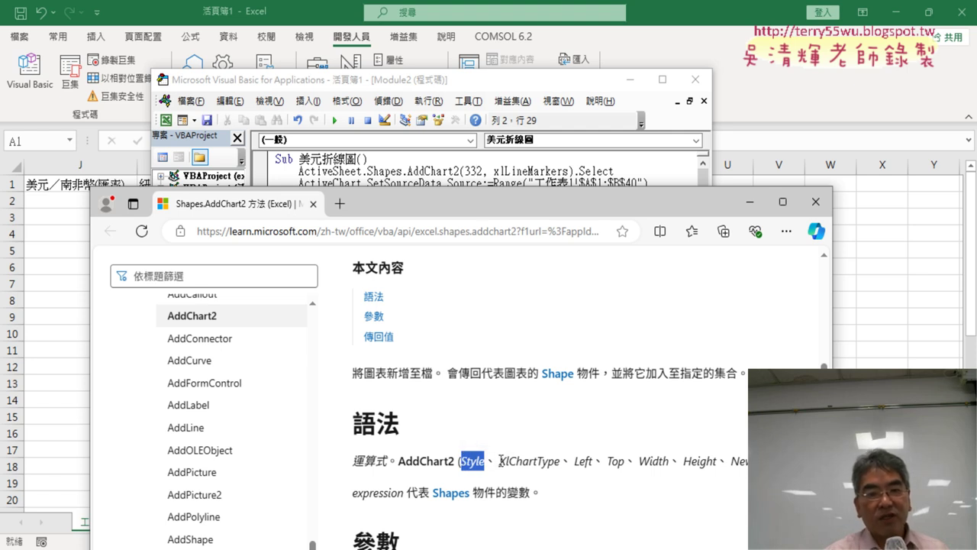
pyautogui.moveTo(500, 460); pyautogui.dragTo(559, 461)
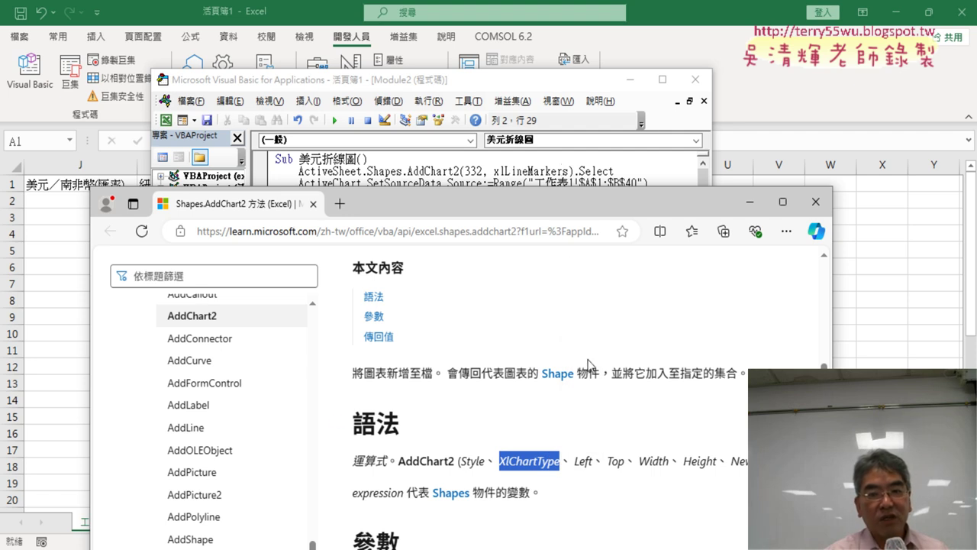
pyautogui.moveTo(575, 460); pyautogui.dragTo(718, 461)
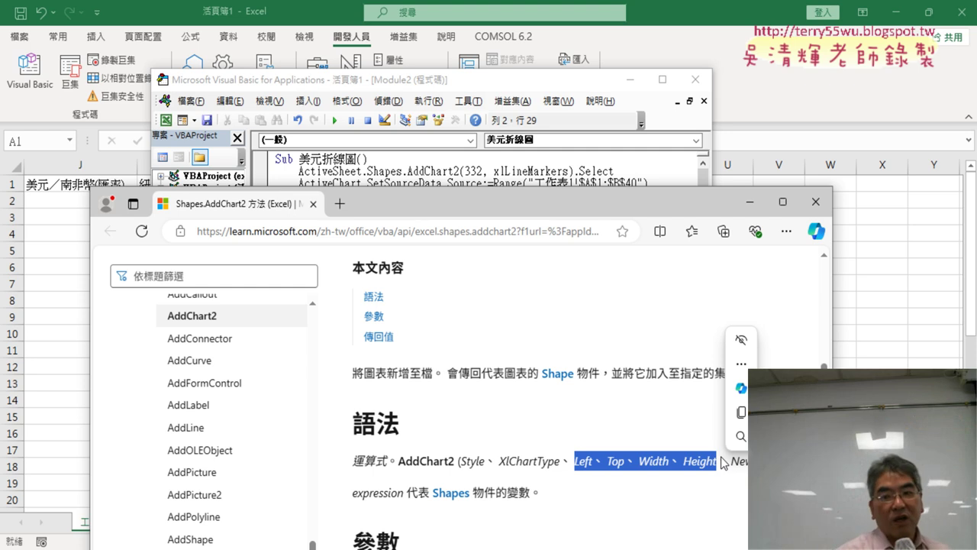
pyautogui.click(569, 171)
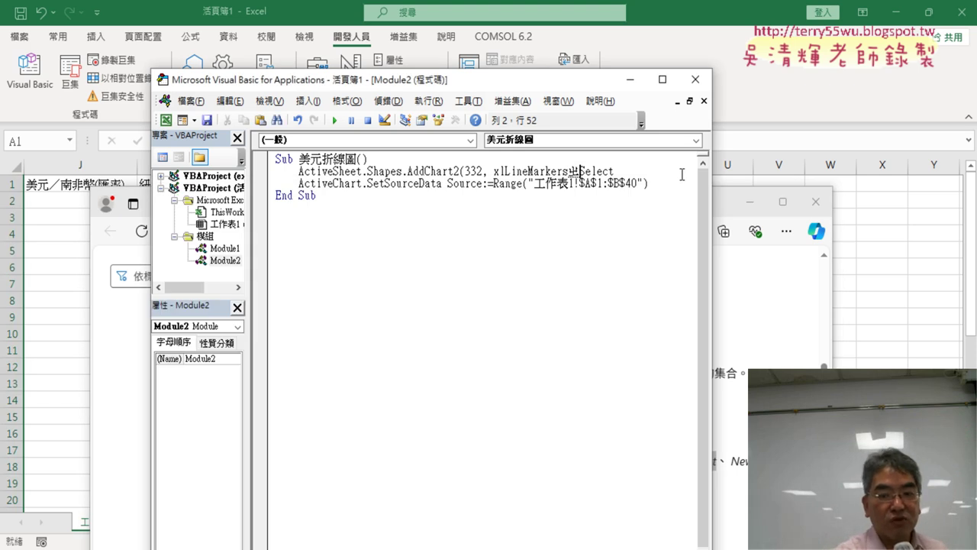
# Add , Range("M1").Left, Range("M1").Top after xlLineMarkers in the AddChart2 call
pyautogui.write(',')
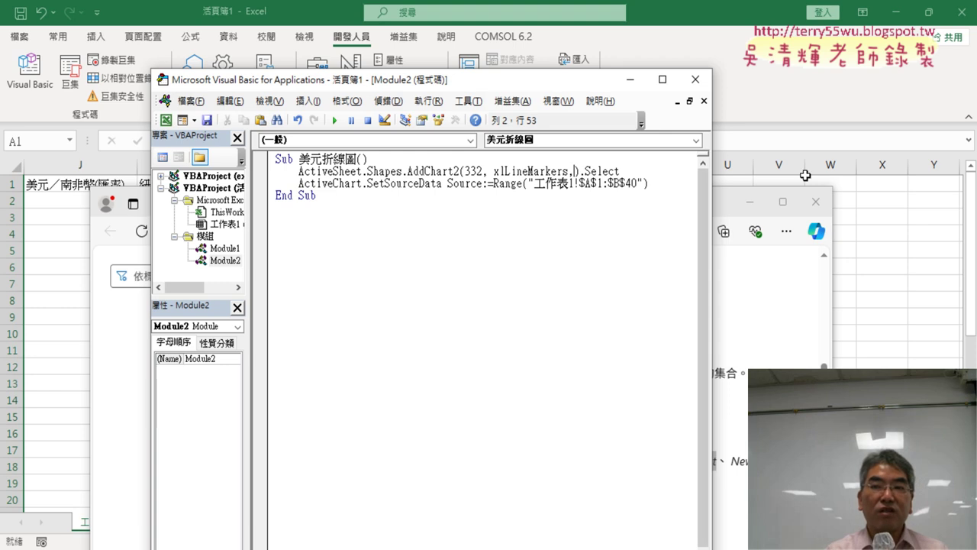
pyautogui.click(815, 201)
pyautogui.moveTo(521, 81); pyautogui.dragTo(383, 81)
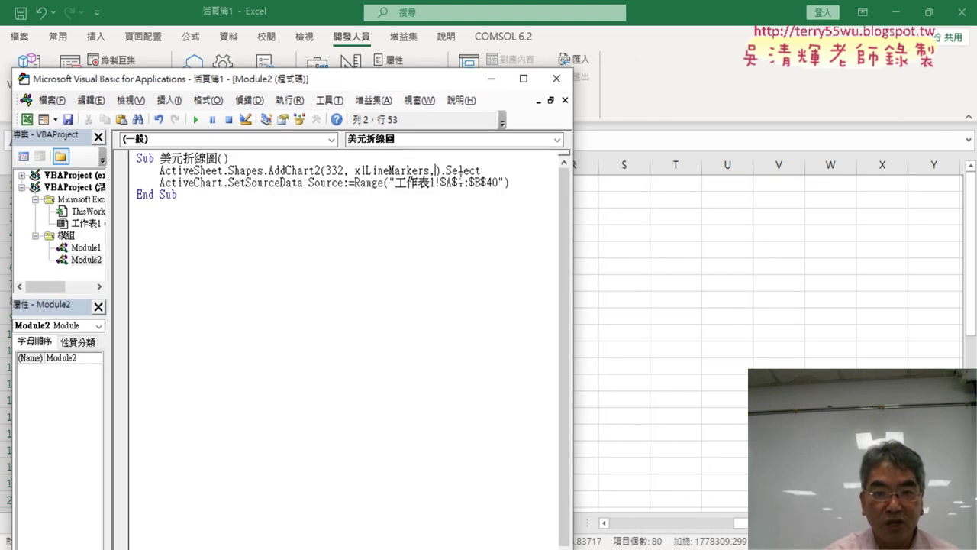
pyautogui.moveTo(425, 86)
pyautogui.mouseDown()
pyautogui.moveTo(481, 219)
pyautogui.moveTo(400, 221)
pyautogui.mouseUp()
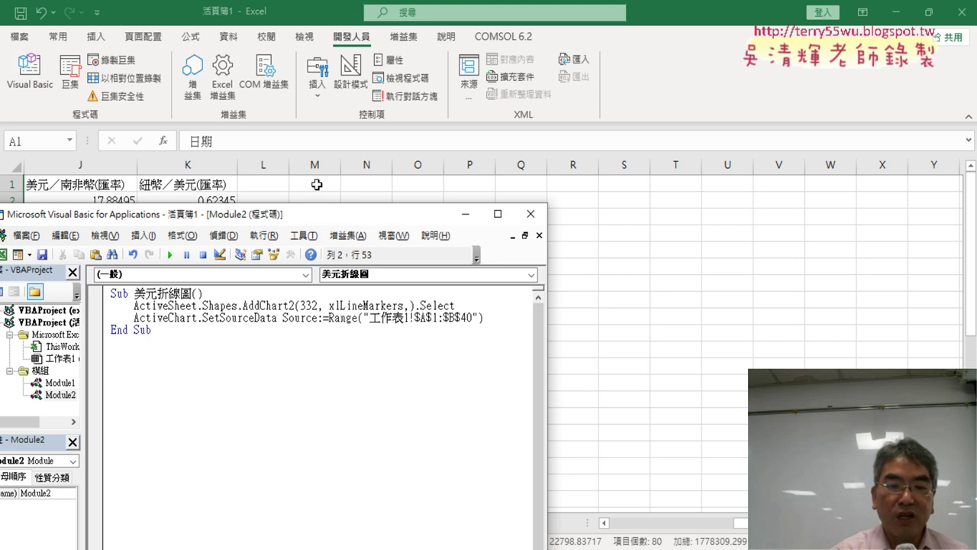
pyautogui.write('r')
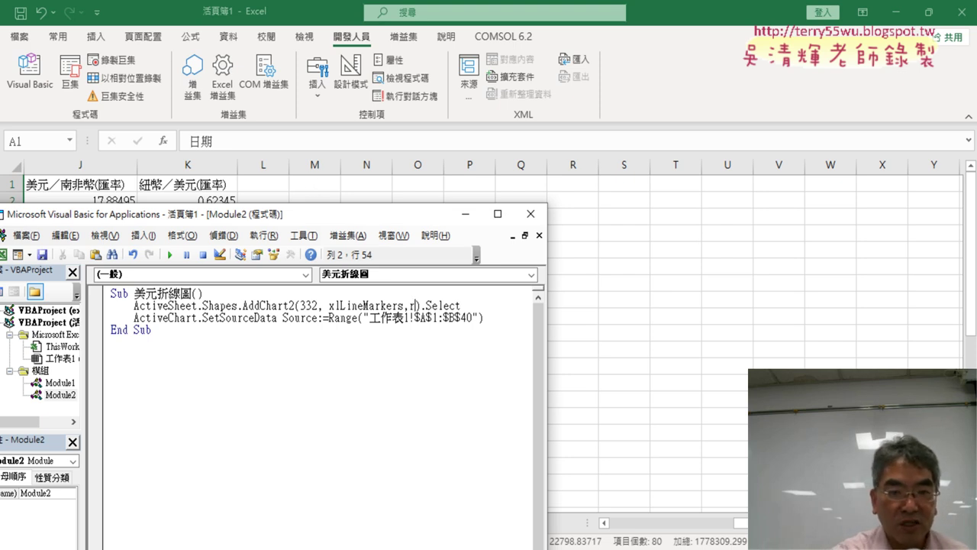
pyautogui.write('an')
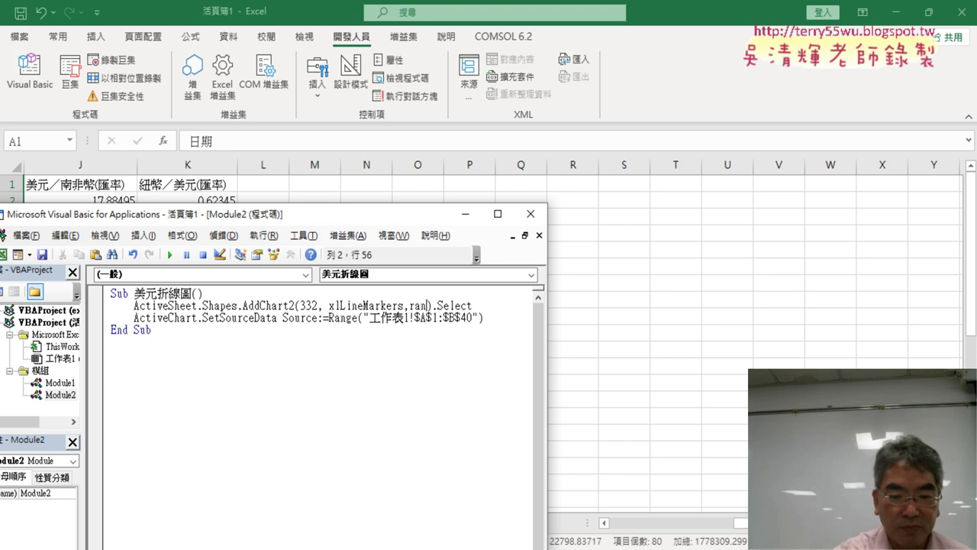
pyautogui.write('ge(')
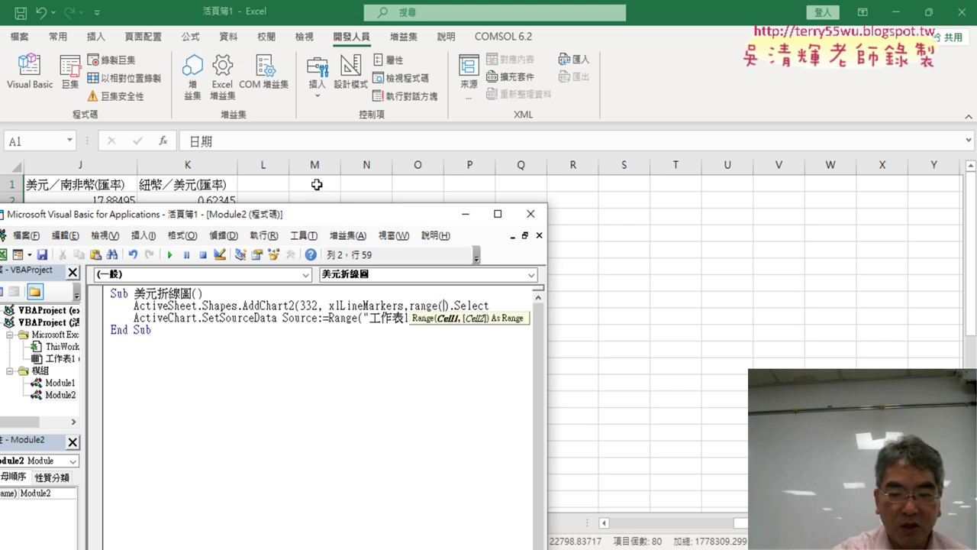
pyautogui.write('"')
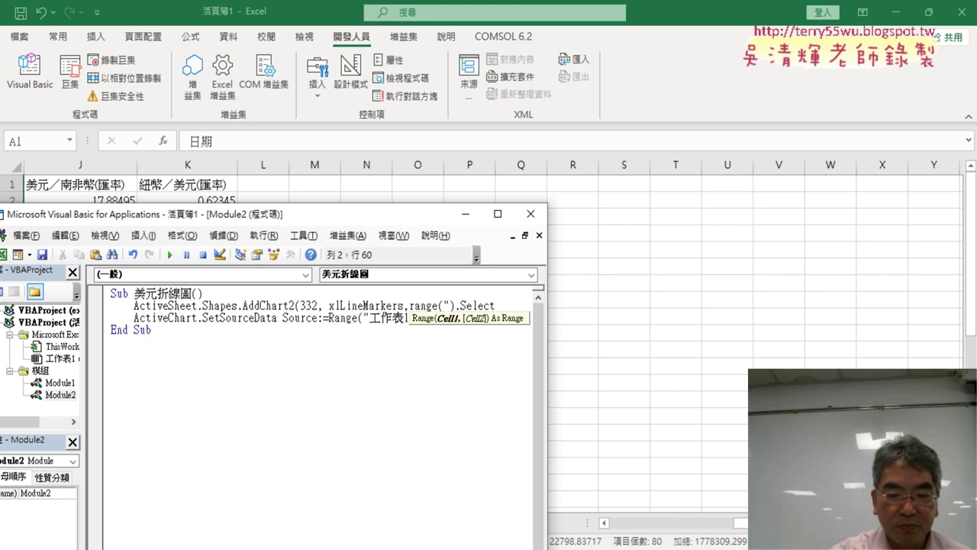
pyautogui.write('M1"')
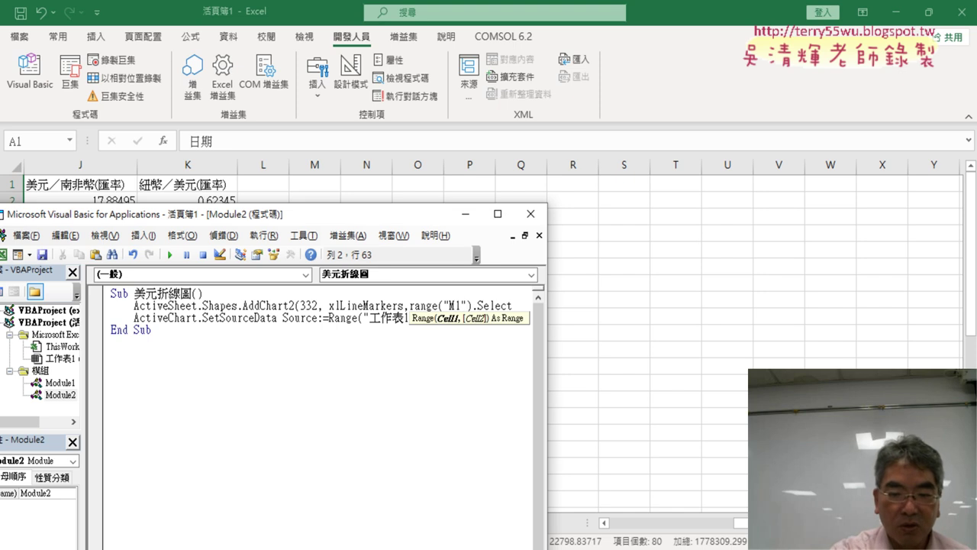
pyautogui.write(')')
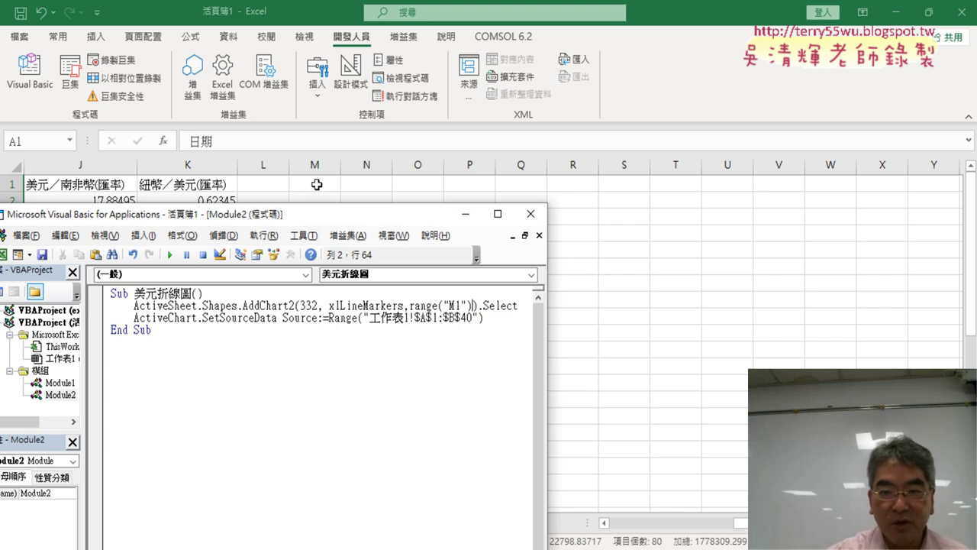
pyautogui.write('.l')
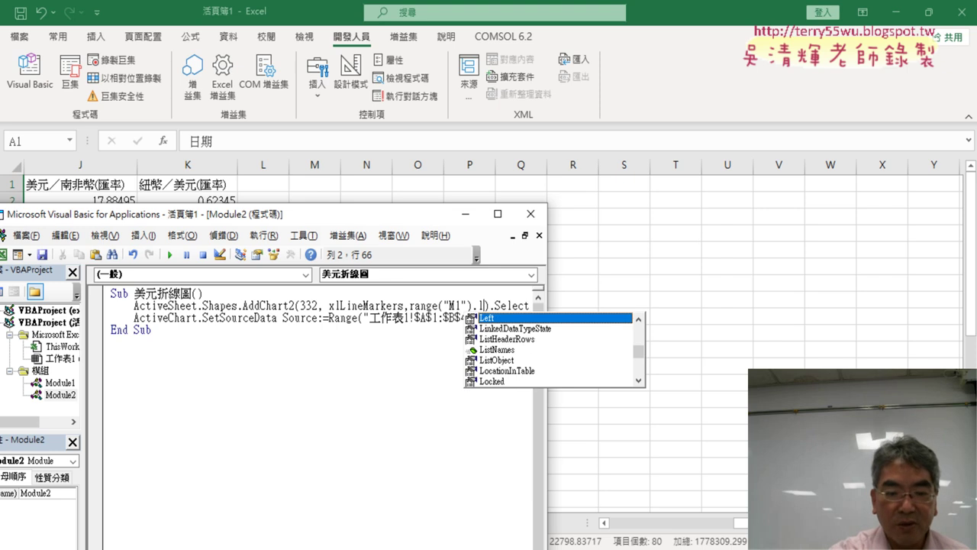
pyautogui.write('eft')
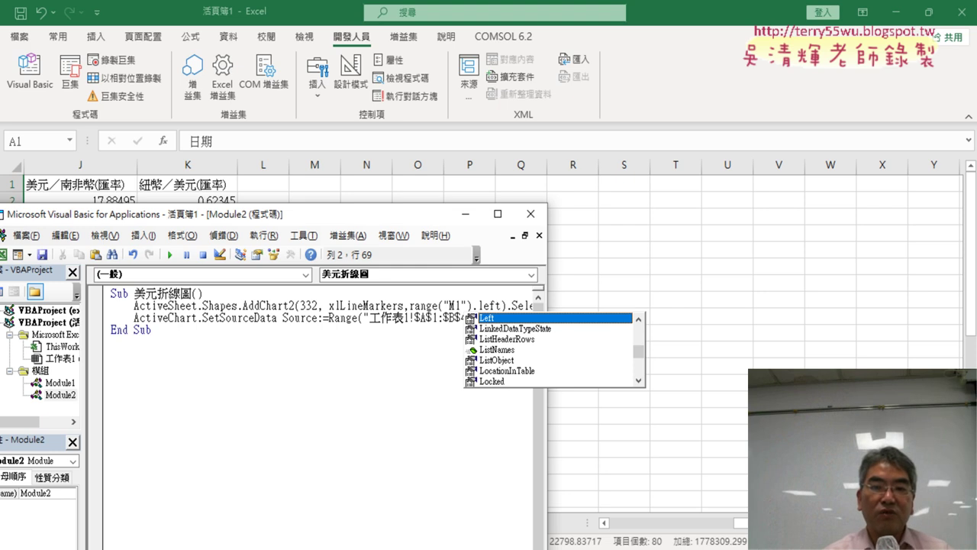
pyautogui.write(',')
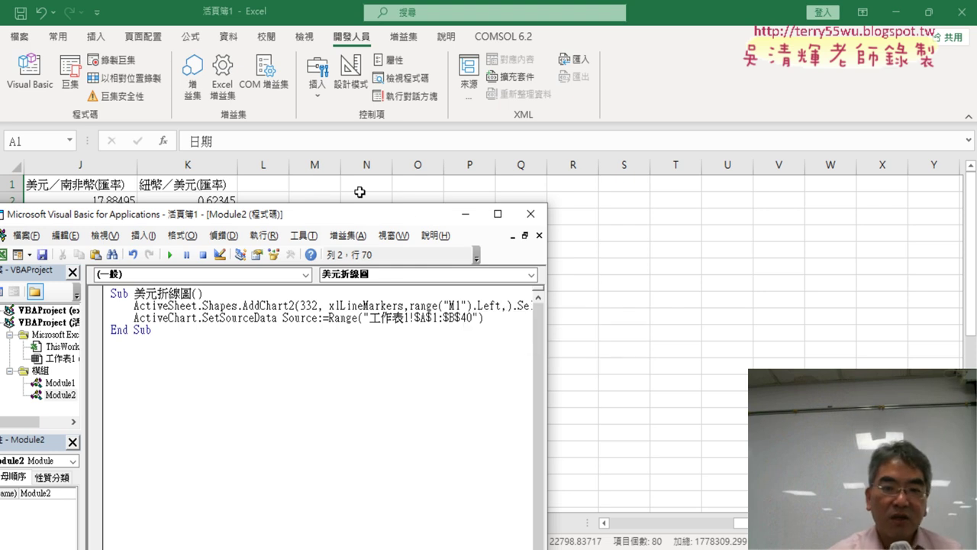
pyautogui.moveTo(474, 306)
pyautogui.mouseDown()
pyautogui.moveTo(409, 306)
pyautogui.moveTo(506, 312)
pyautogui.mouseUp()
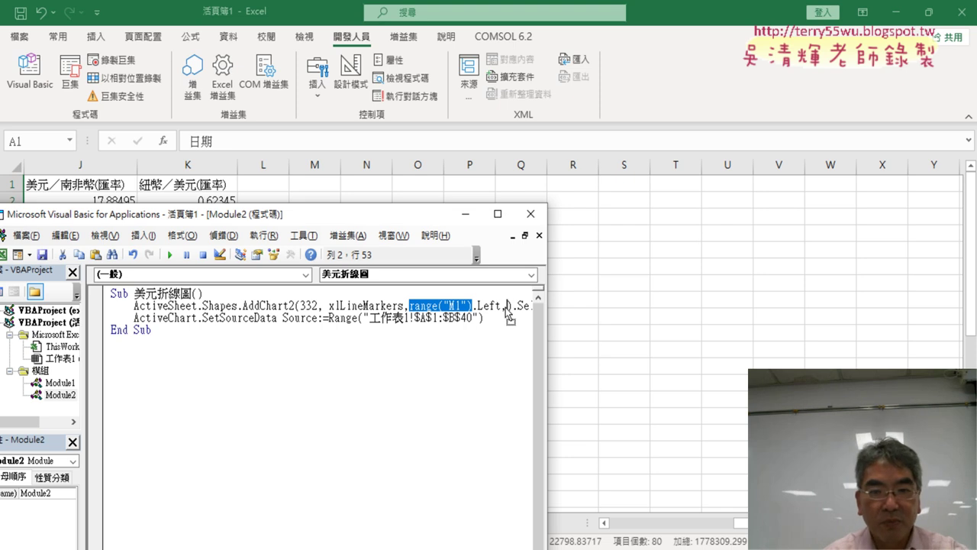
pyautogui.moveTo(505, 313); pyautogui.dragTo(506, 313)
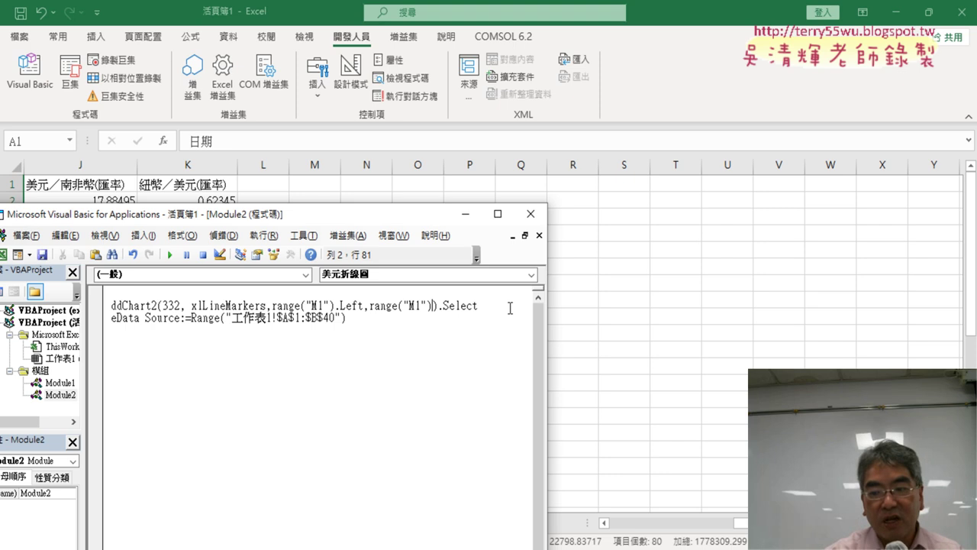
pyautogui.write('.')
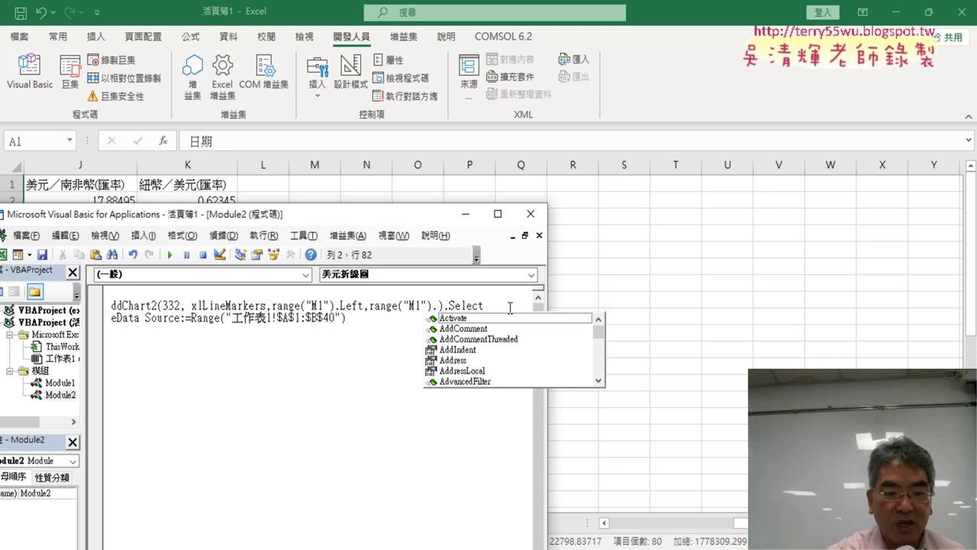
pyautogui.write('top')
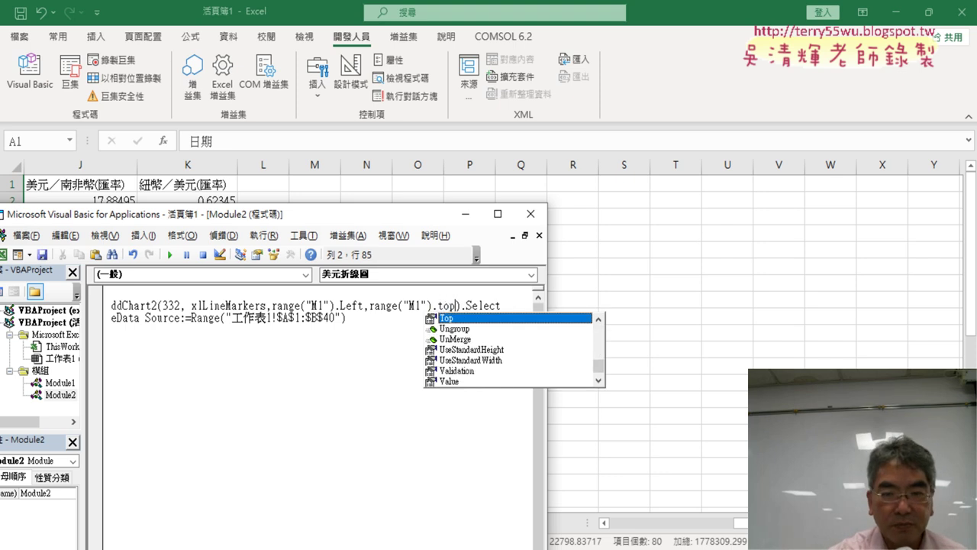
pyautogui.click(375, 332)
# Widen the editor and review the new Left and Top arguments in the line
pyautogui.moveTo(547, 325); pyautogui.dragTo(725, 324)
pyautogui.moveTo(404, 306); pyautogui.dragTo(508, 305)
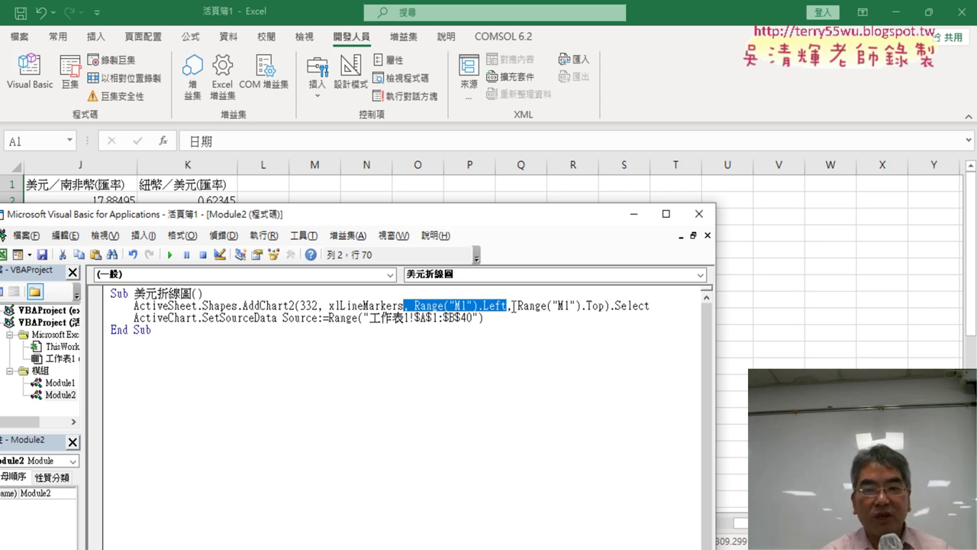
pyautogui.moveTo(508, 305); pyautogui.dragTo(602, 310)
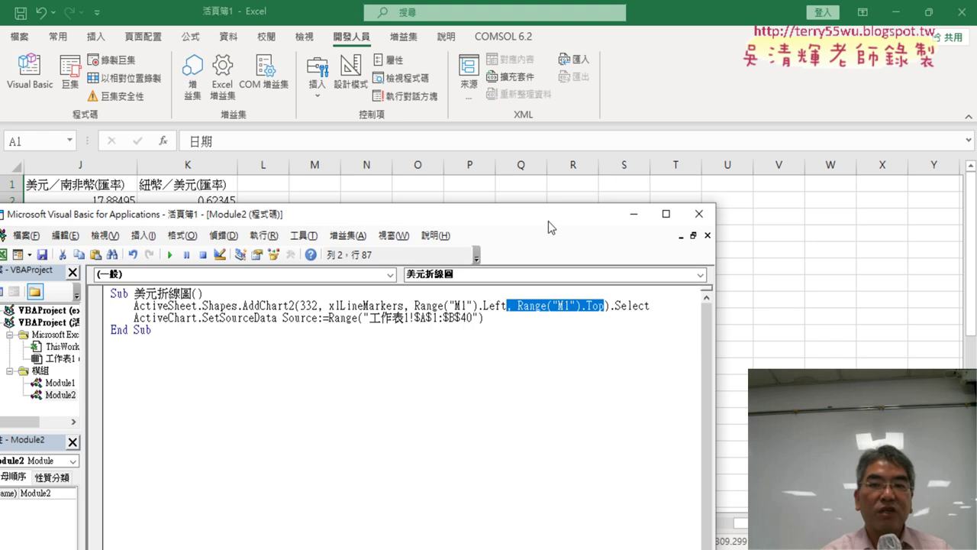
pyautogui.moveTo(548, 221); pyautogui.dragTo(524, 319)
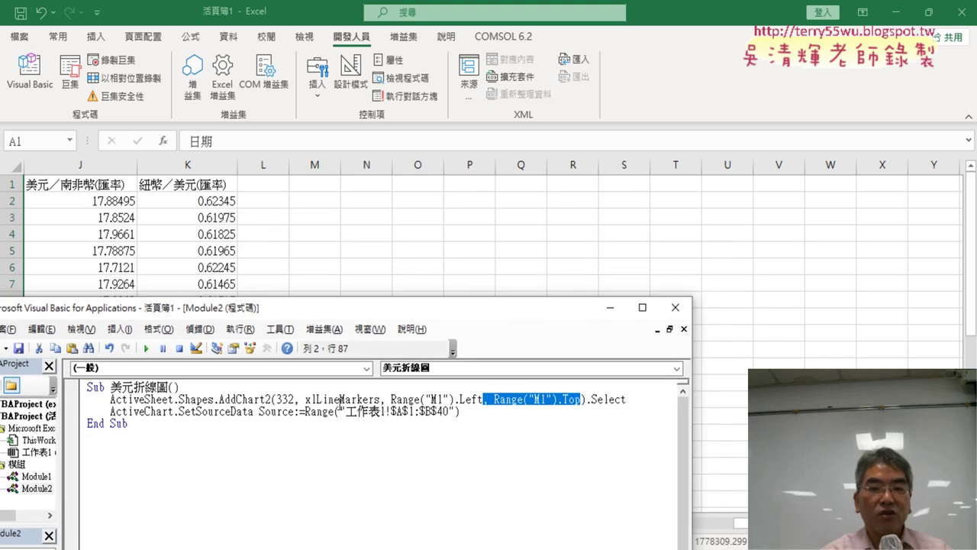
pyautogui.click(340, 398)
pyautogui.click(219, 412)
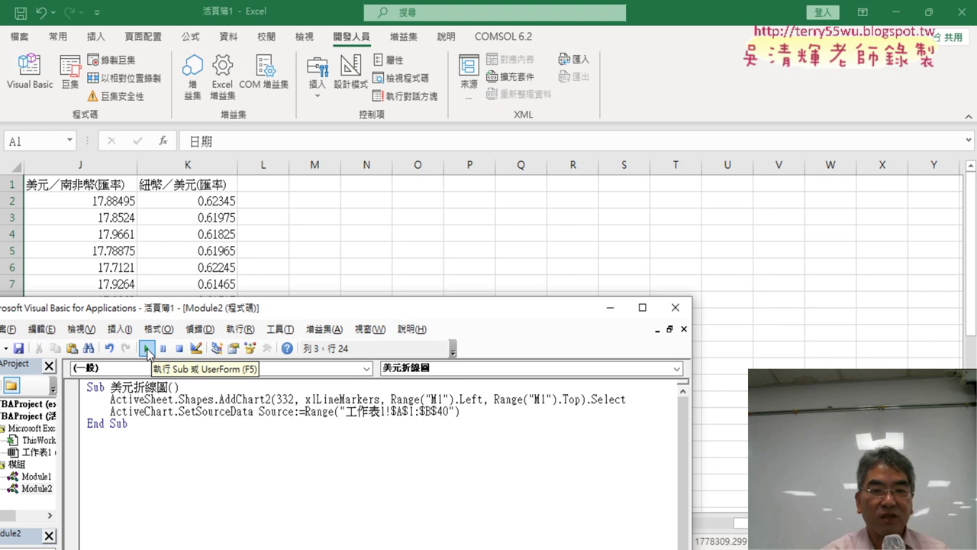
# Run the edited macro to draw the 美元／新台幣(匯率) chart at M1, then highlight its Left and Top arguments
pyautogui.click(148, 350)
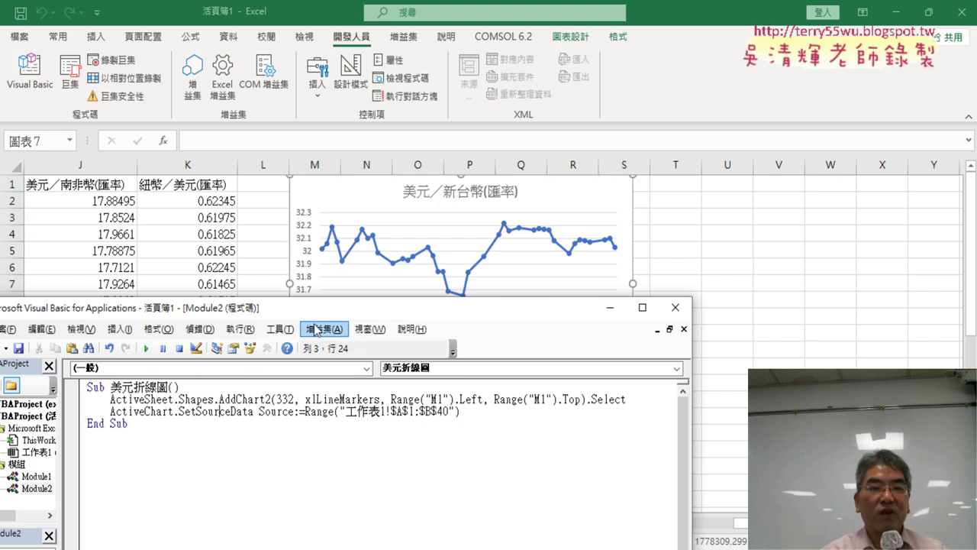
pyautogui.moveTo(342, 319); pyautogui.dragTo(404, 382)
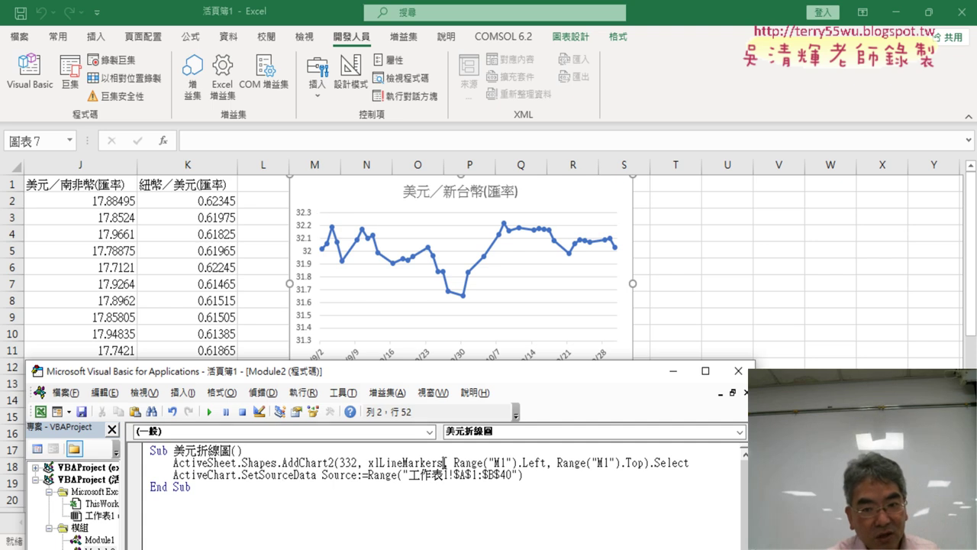
pyautogui.moveTo(443, 462); pyautogui.dragTo(640, 468)
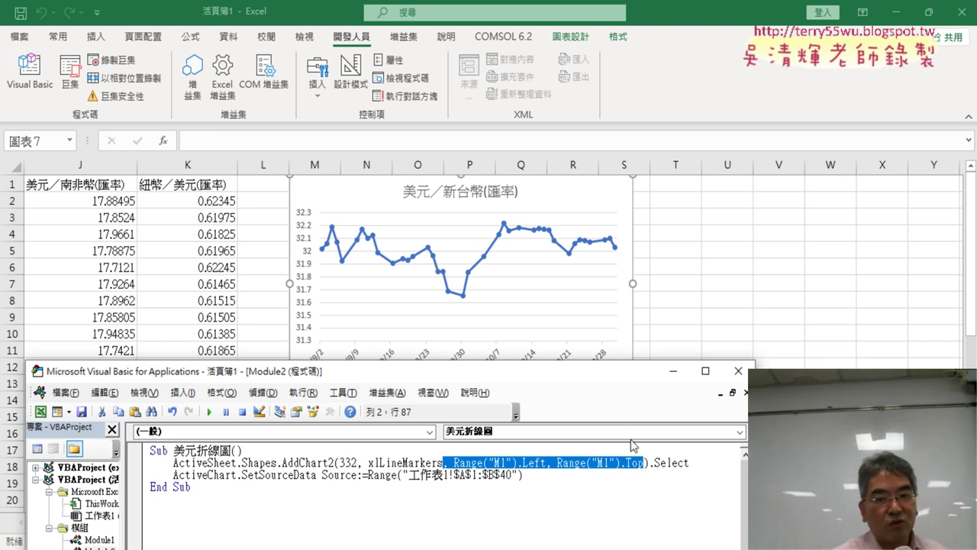
# Add Range("M1").Width*10 as the width argument in the AddChart2 line
pyautogui.click(645, 463)
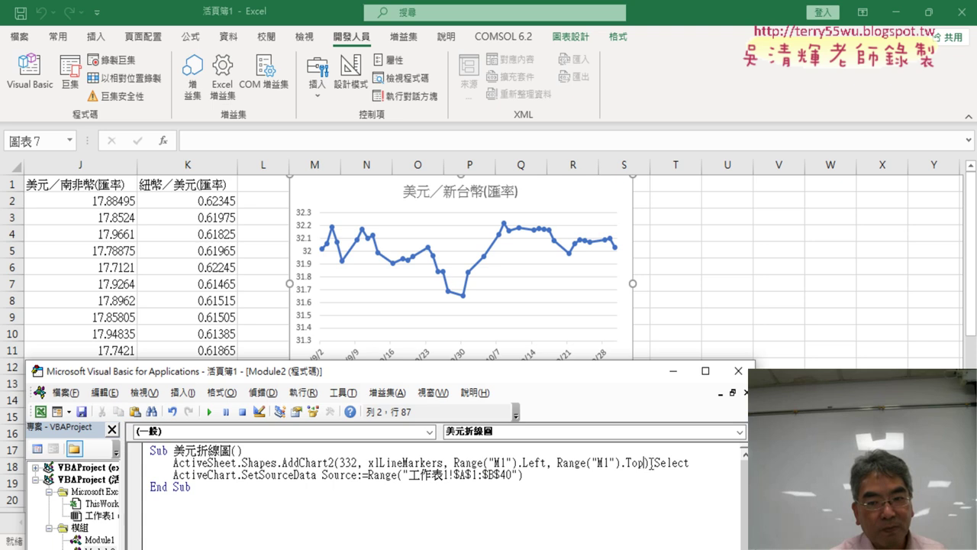
pyautogui.write(',')
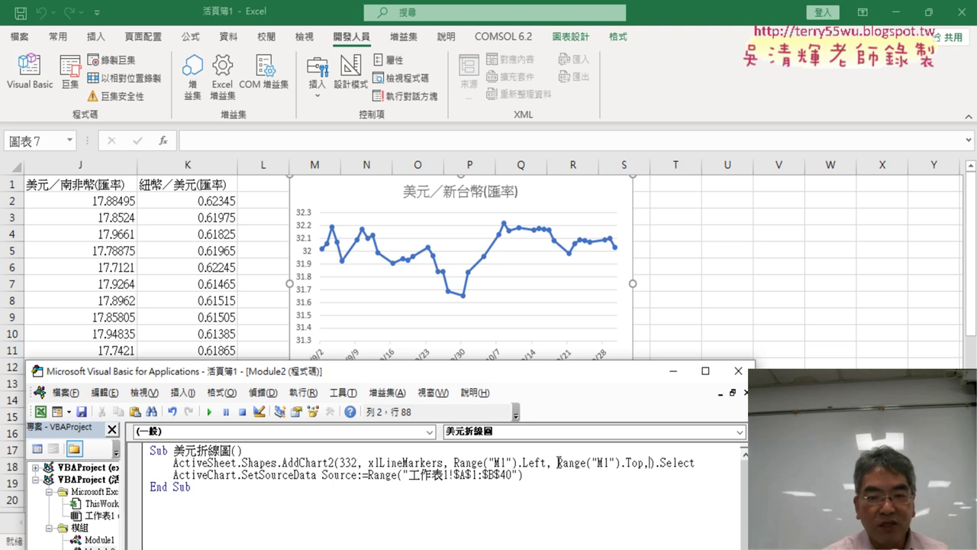
pyautogui.moveTo(558, 462); pyautogui.dragTo(650, 465)
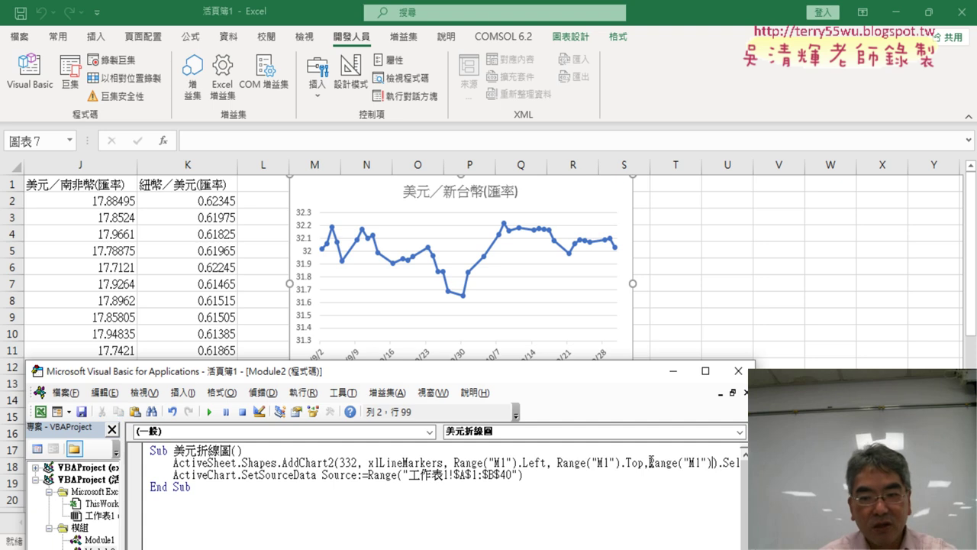
pyautogui.write('.')
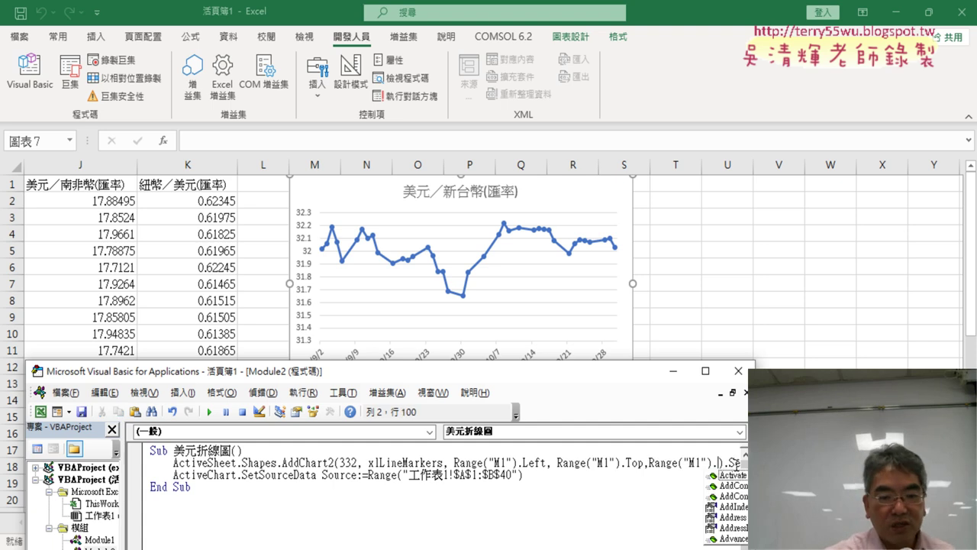
pyautogui.write('wi')
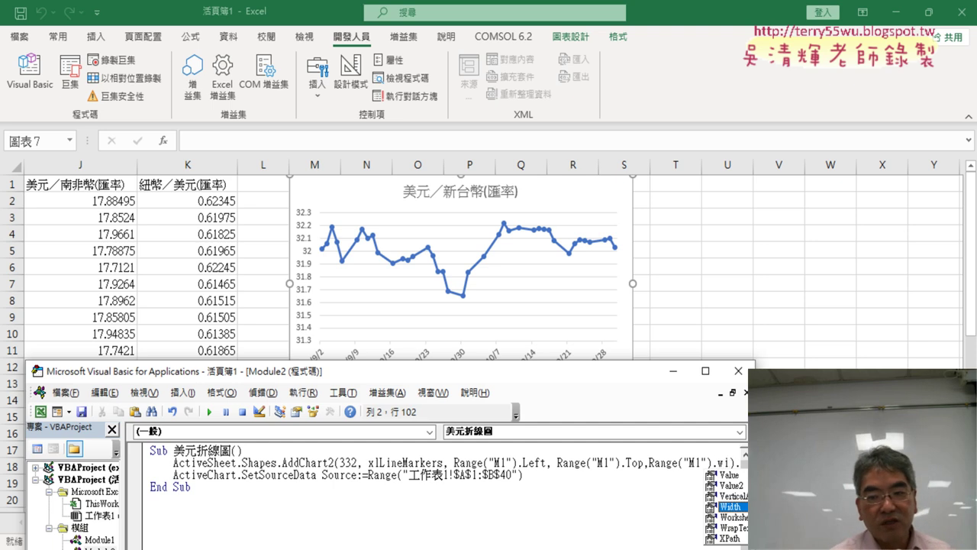
pyautogui.doubleClick(742, 509)
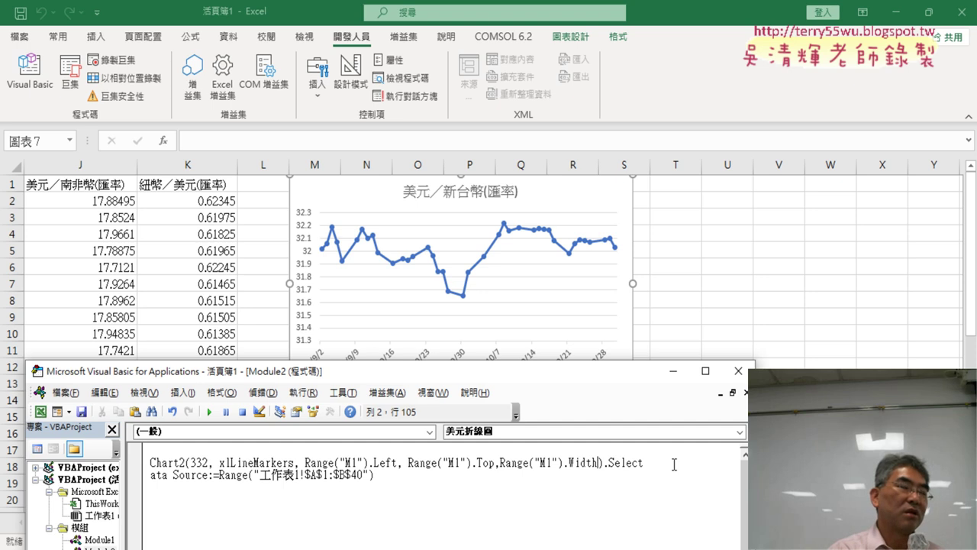
pyautogui.write('*')
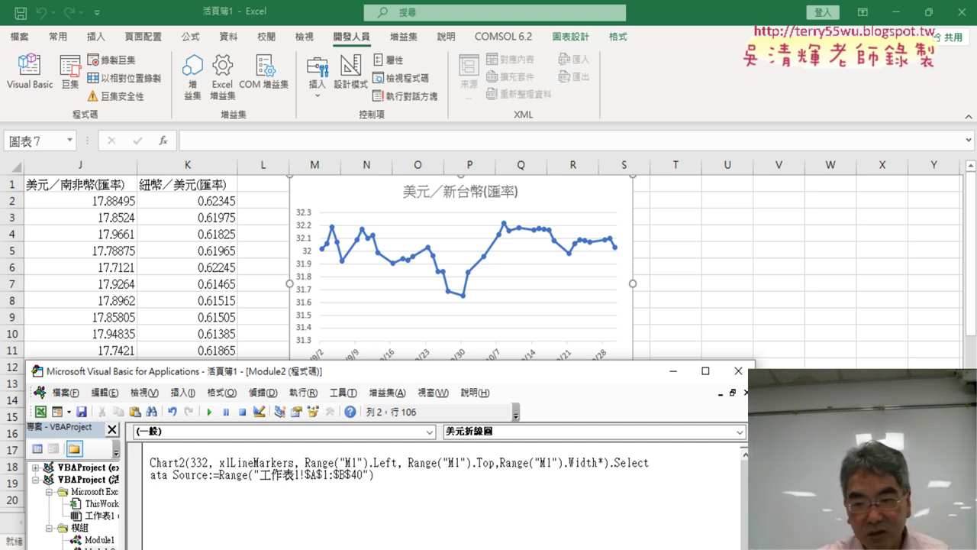
pyautogui.write('10')
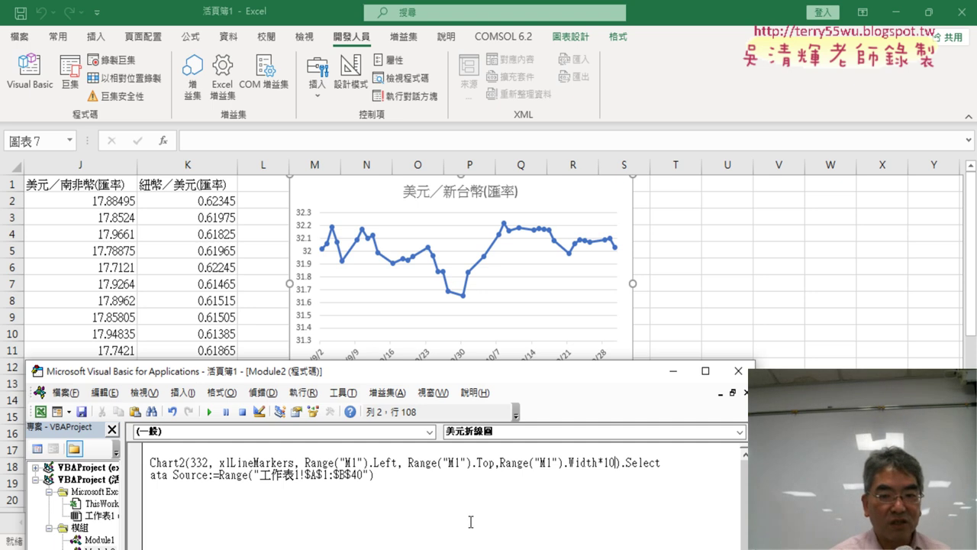
pyautogui.click(375, 475)
# Rerun the macro for the wider chart, then add Range("M1").Height*10 as the chart height argument
pyautogui.click(209, 411)
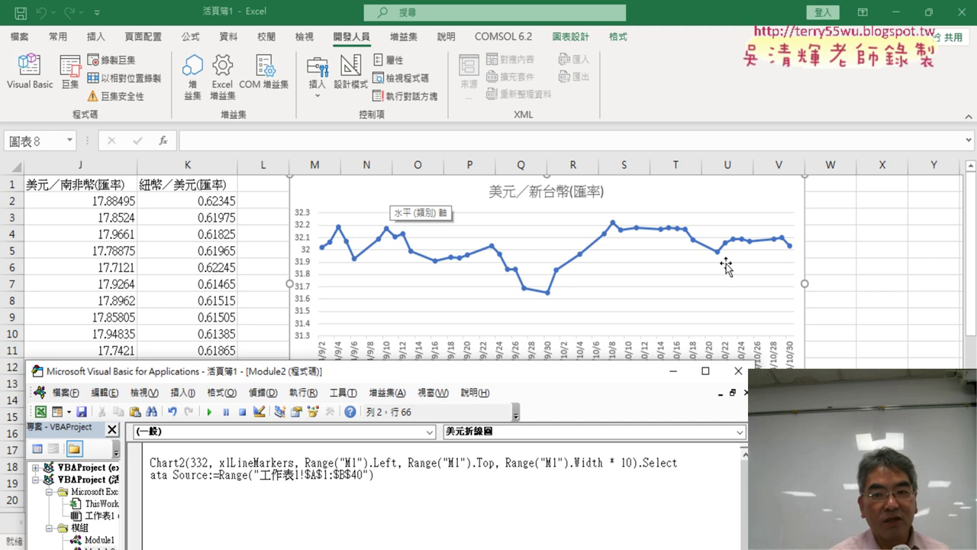
pyautogui.moveTo(535, 378)
pyautogui.mouseDown()
pyautogui.moveTo(565, 440)
pyautogui.moveTo(610, 207)
pyautogui.mouseUp()
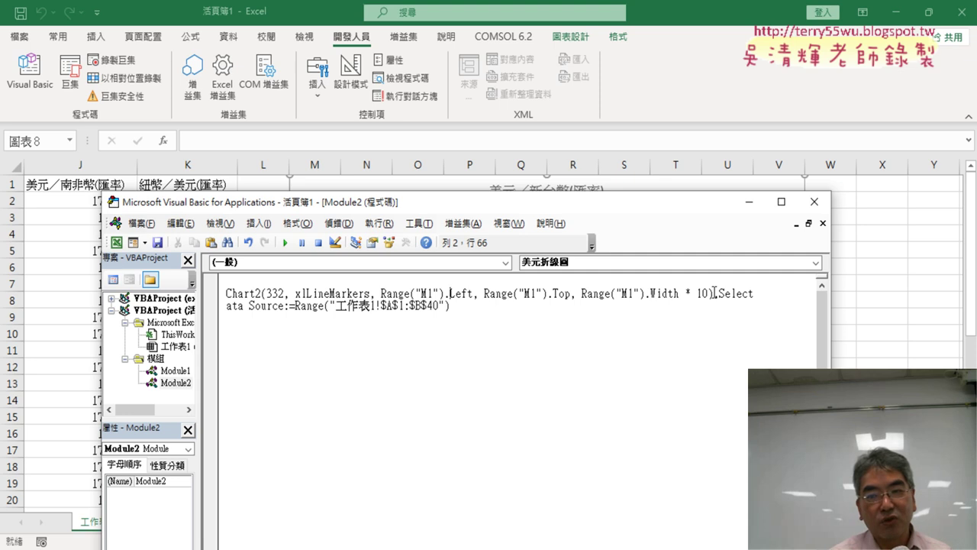
pyautogui.write(',')
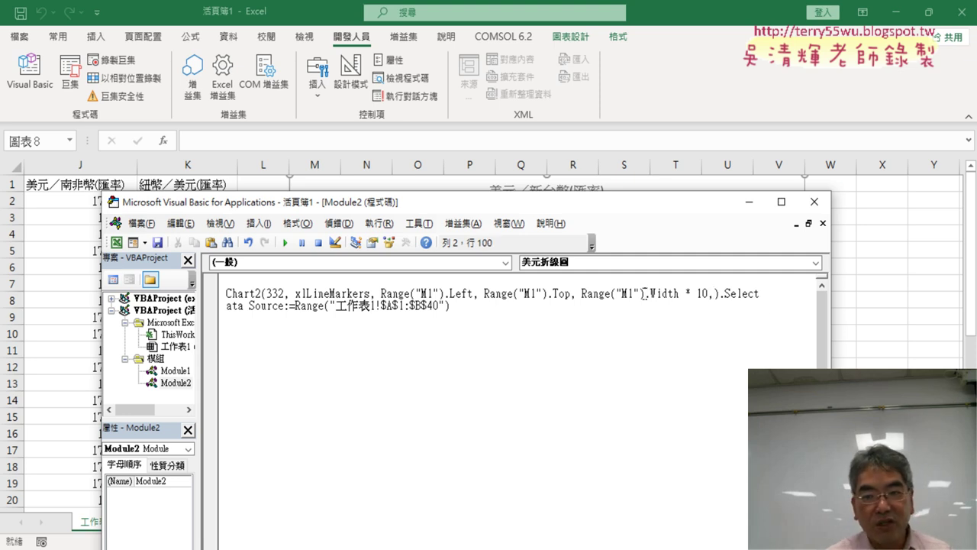
pyautogui.moveTo(643, 294); pyautogui.dragTo(581, 293)
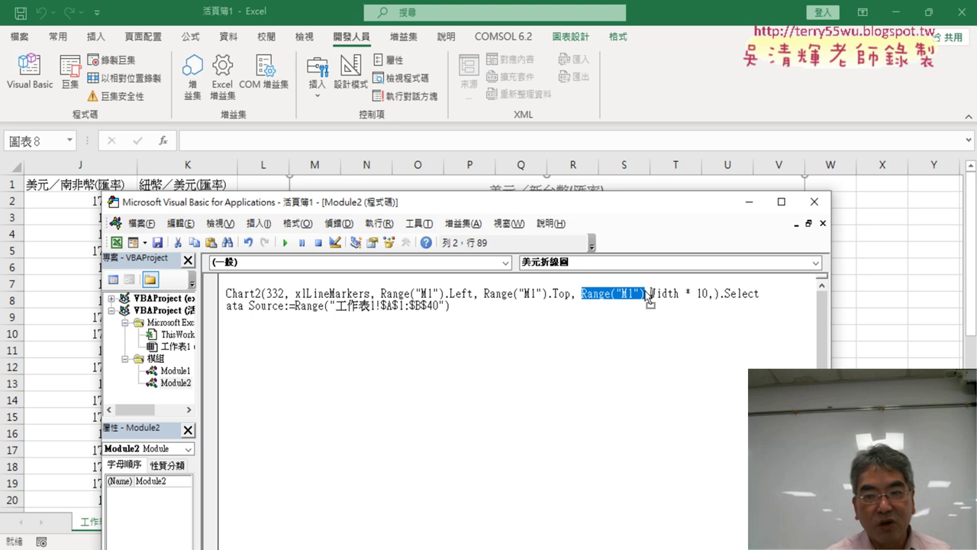
pyautogui.moveTo(646, 296); pyautogui.dragTo(714, 299)
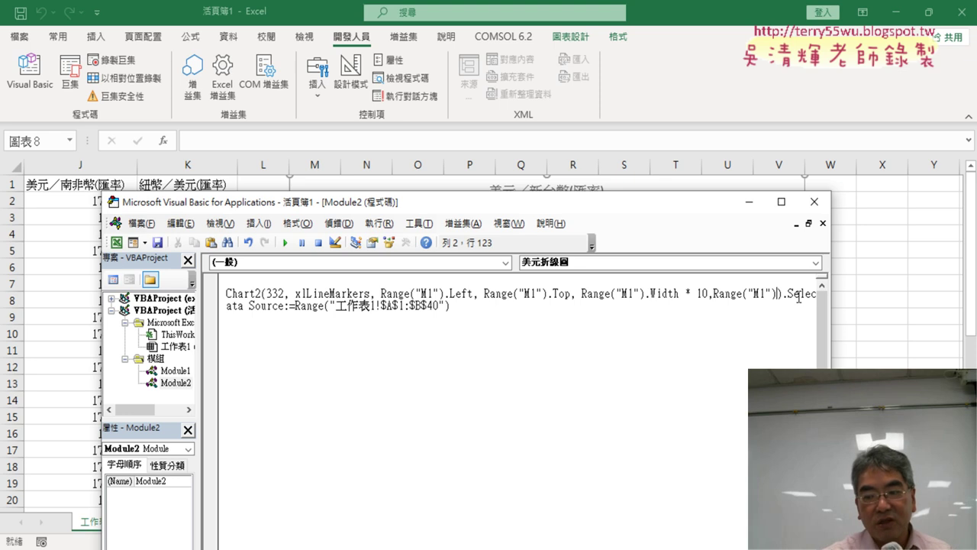
pyautogui.write('.')
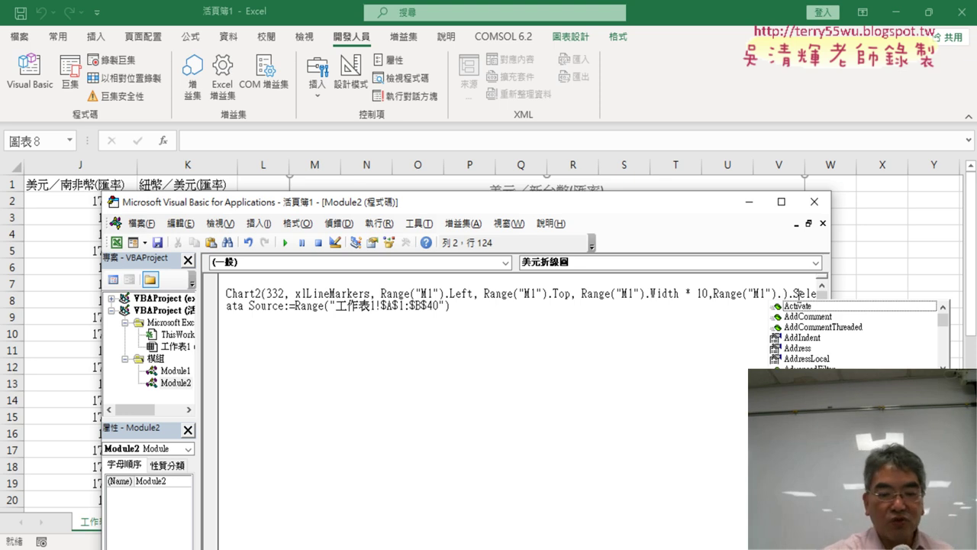
pyautogui.write('H')
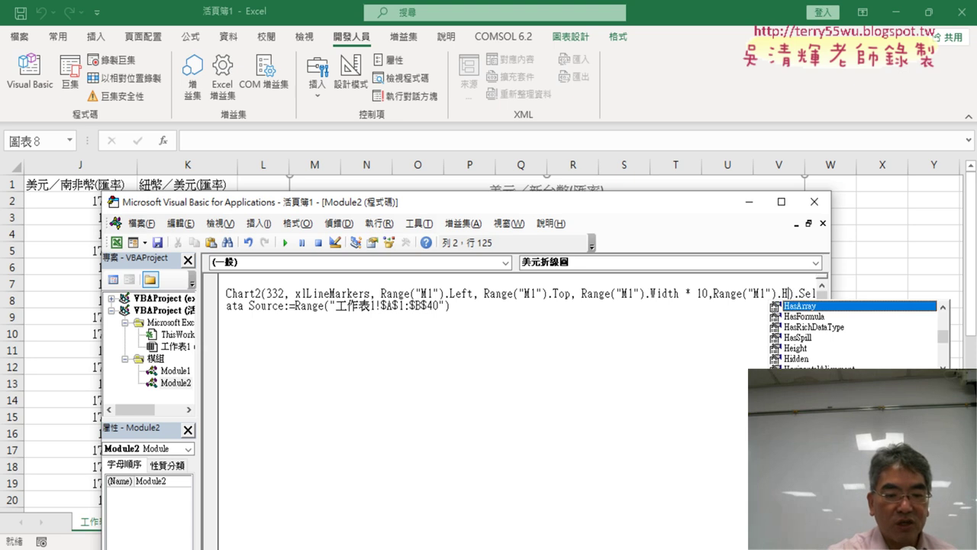
pyautogui.write('e')
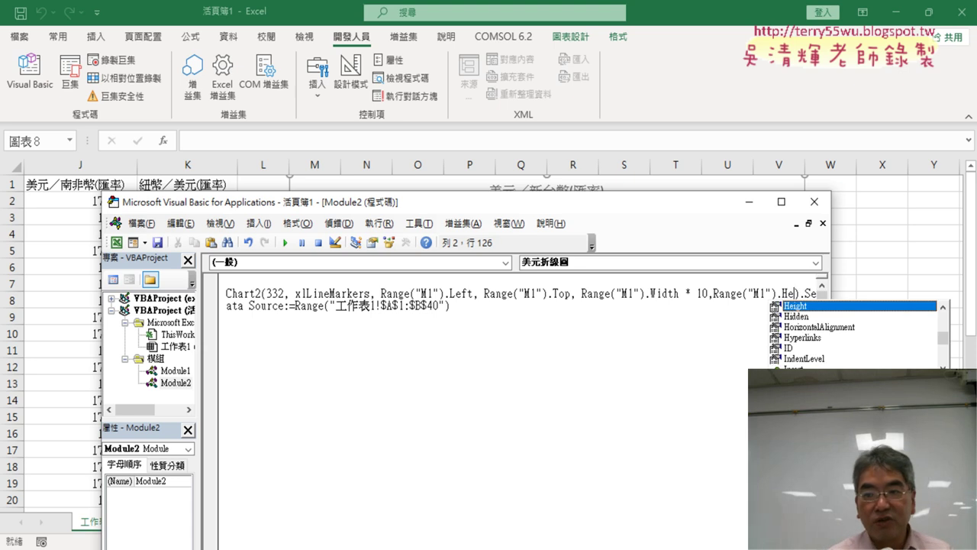
pyautogui.doubleClick(811, 307)
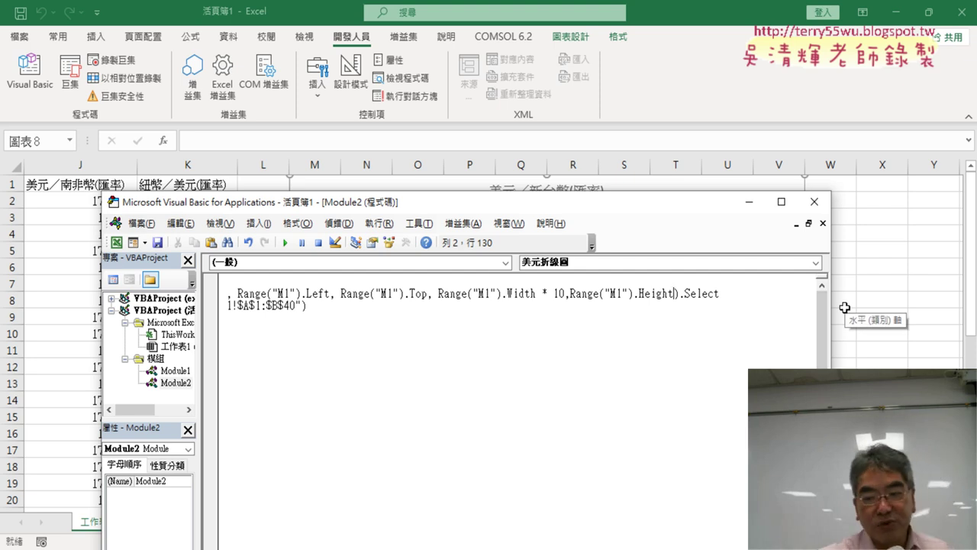
pyautogui.write('*10')
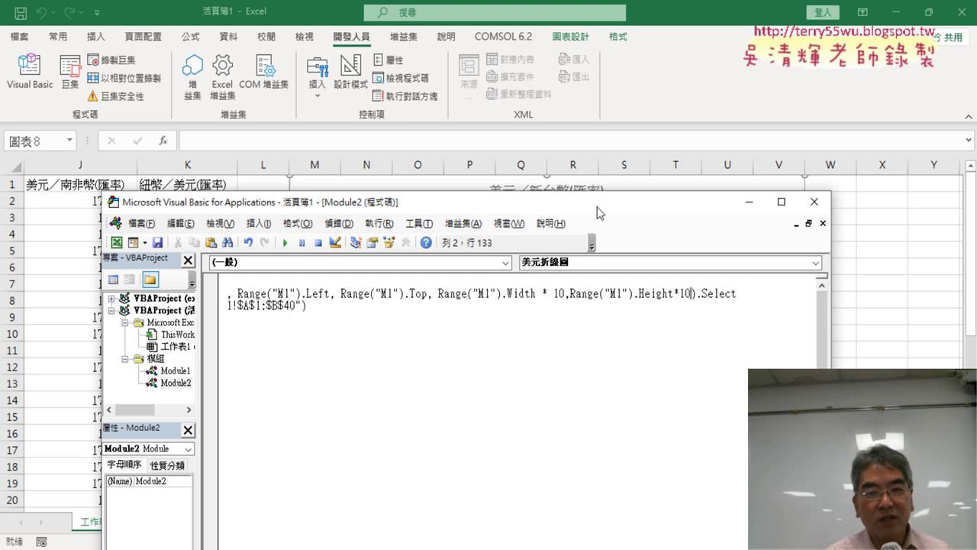
pyautogui.moveTo(600, 205); pyautogui.dragTo(646, 341)
pyautogui.click(538, 430)
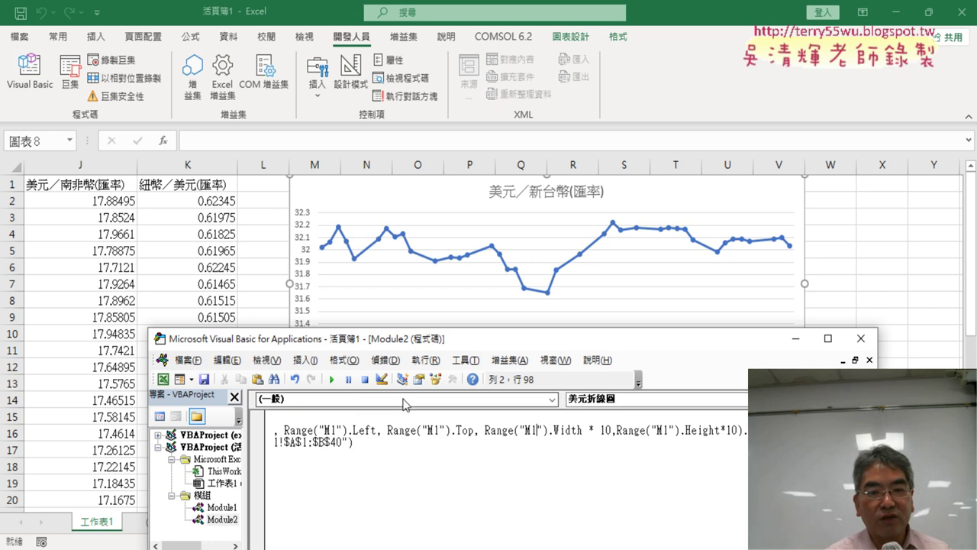
# Run the macro to draw the taller chart, then review the SetSourceData 工作表1!$A$1:$B$40 line
pyautogui.click(331, 379)
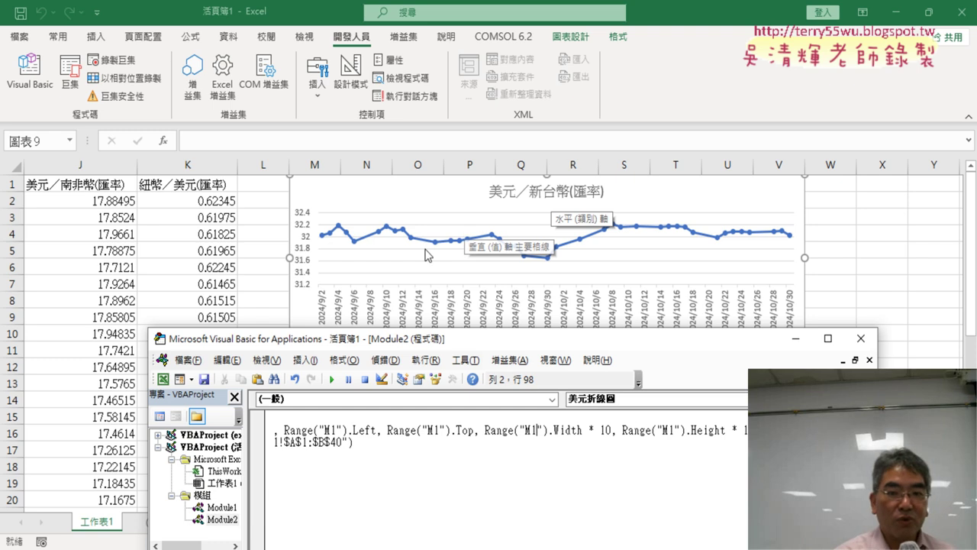
pyautogui.moveTo(409, 347)
pyautogui.mouseDown()
pyautogui.moveTo(413, 132)
pyautogui.moveTo(435, 76)
pyautogui.moveTo(429, 47)
pyautogui.mouseUp()
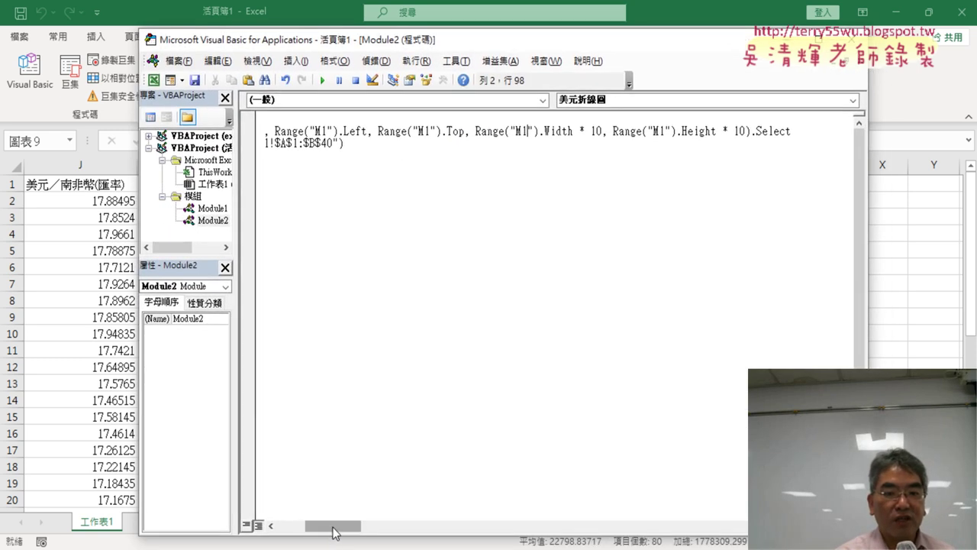
pyautogui.moveTo(336, 525); pyautogui.dragTo(307, 525)
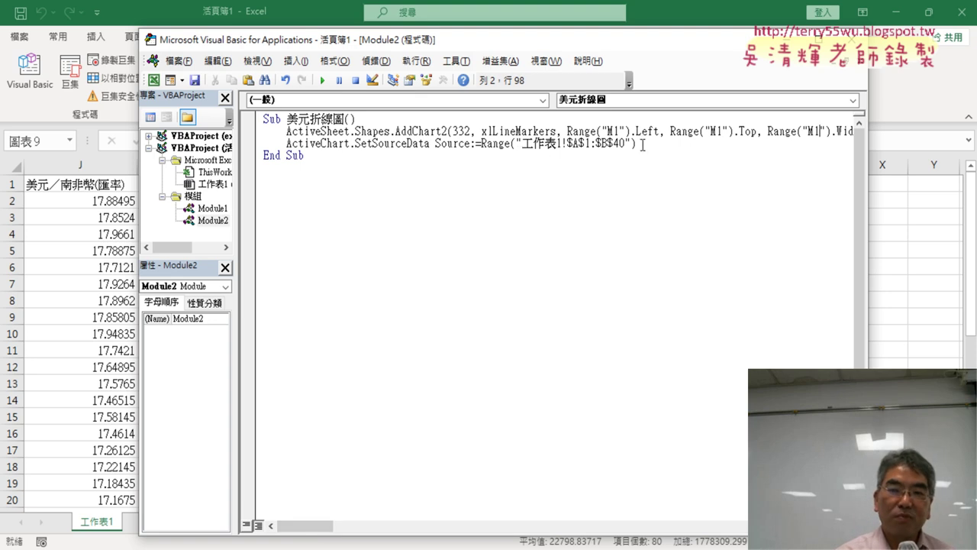
pyautogui.moveTo(642, 144); pyautogui.dragTo(479, 144)
pyautogui.click(565, 152)
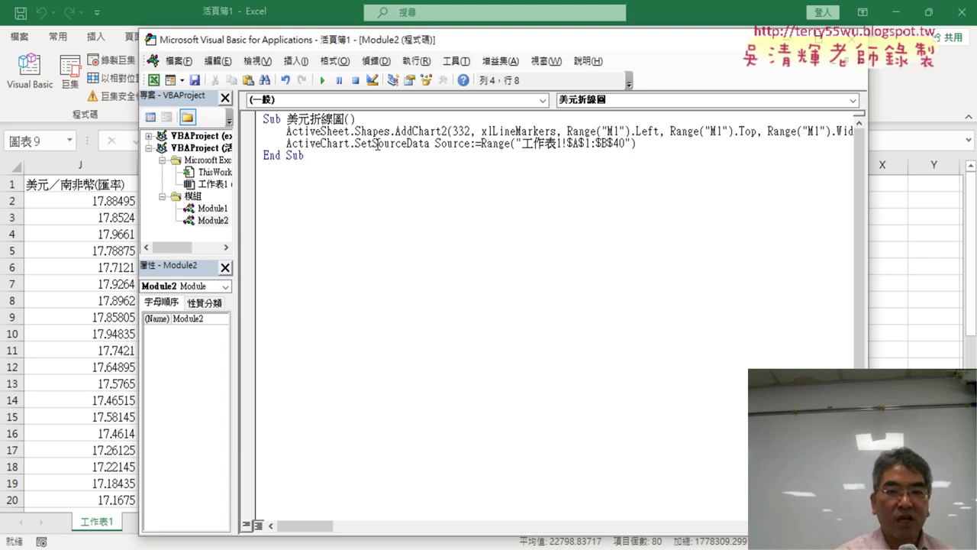
pyautogui.moveTo(377, 144); pyautogui.dragTo(429, 146)
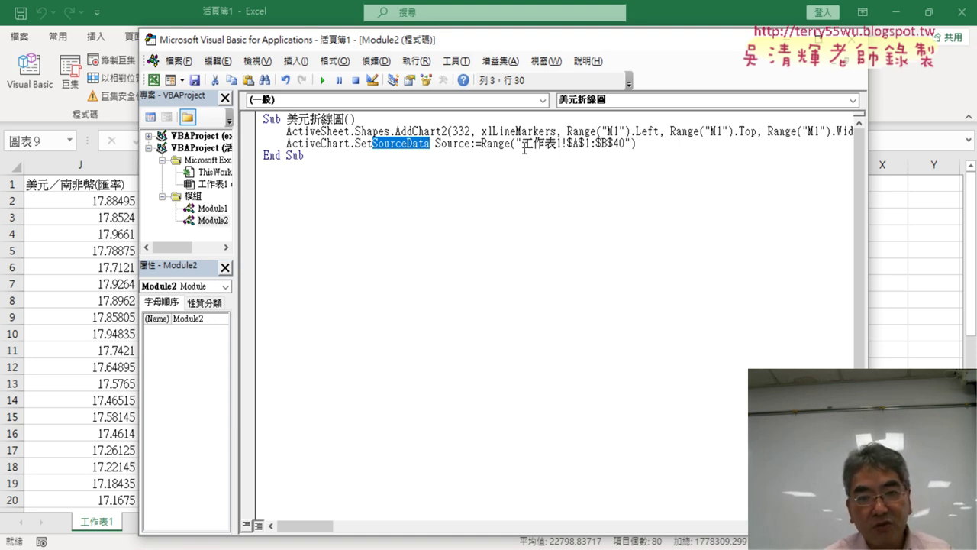
# Shorten the SetSourceData range to Range("A1:B40"), then select all the module code
pyautogui.moveTo(523, 143); pyautogui.dragTo(562, 143)
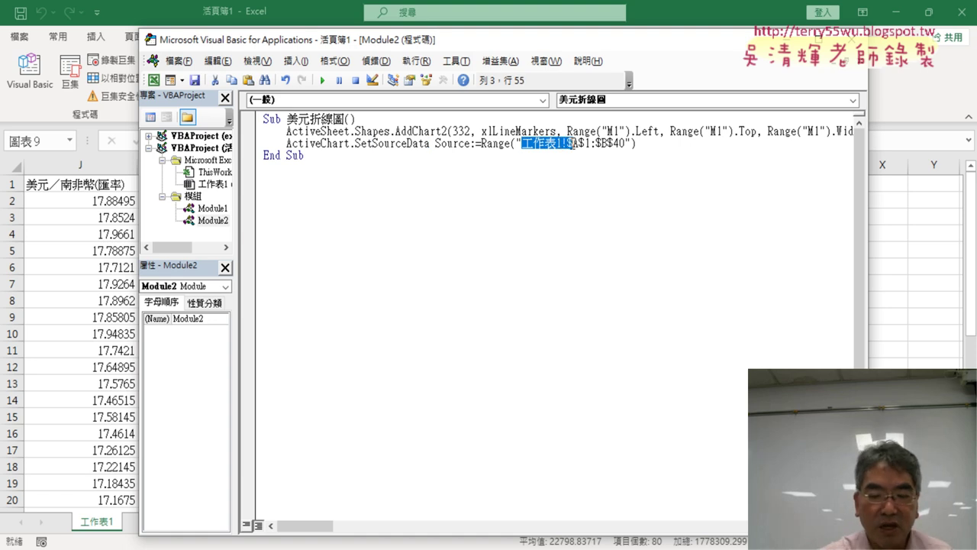
pyautogui.press('Delete')
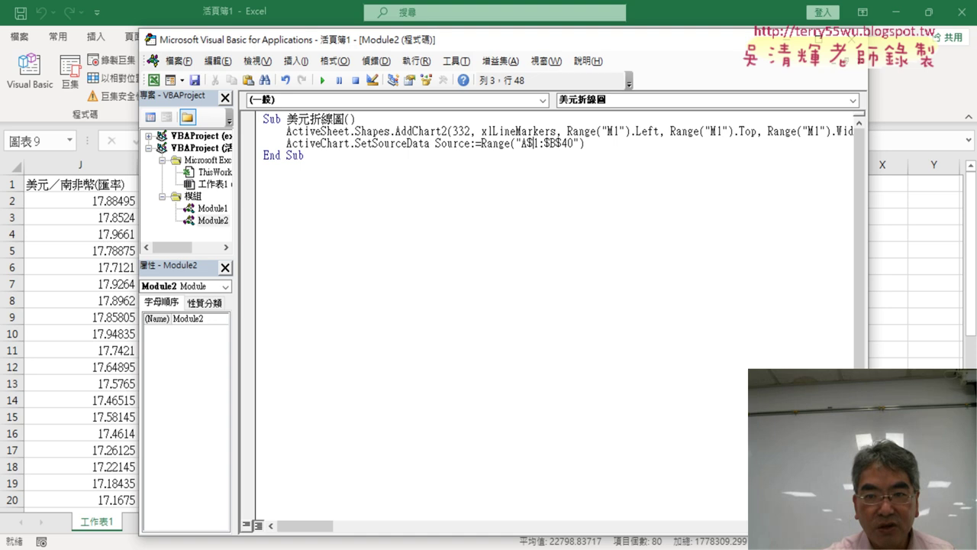
pyautogui.press('BackSpace')
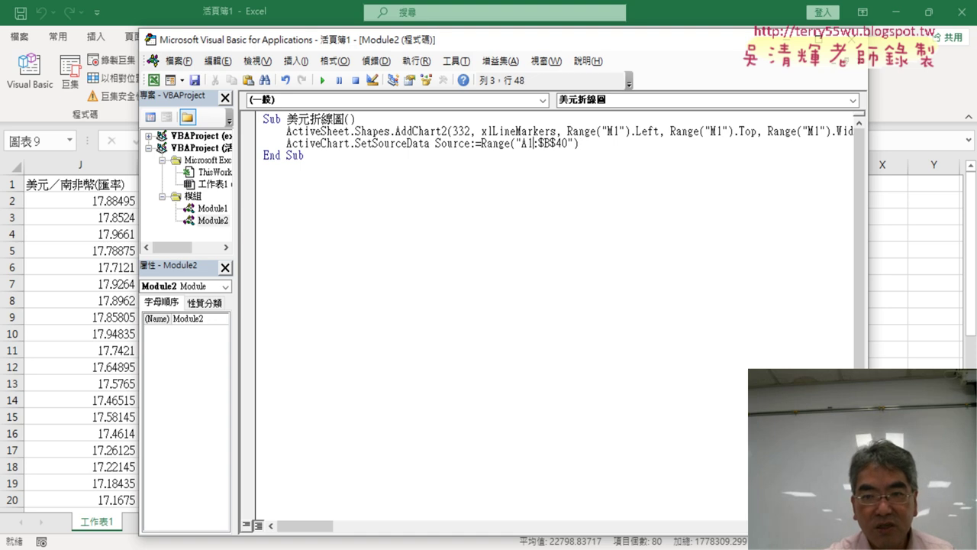
pyautogui.press('Right')
pyautogui.press('Delete')
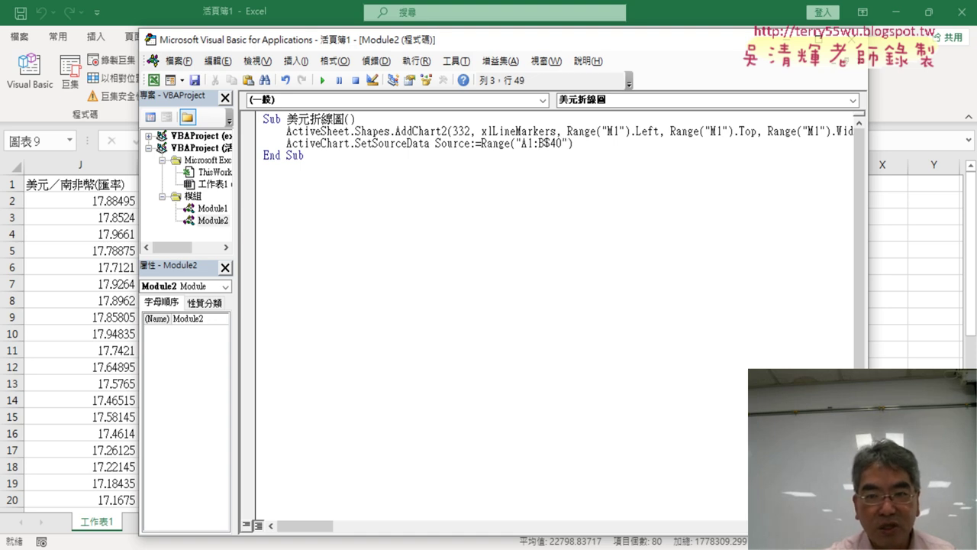
pyautogui.press('Right')
pyautogui.press('Delete')
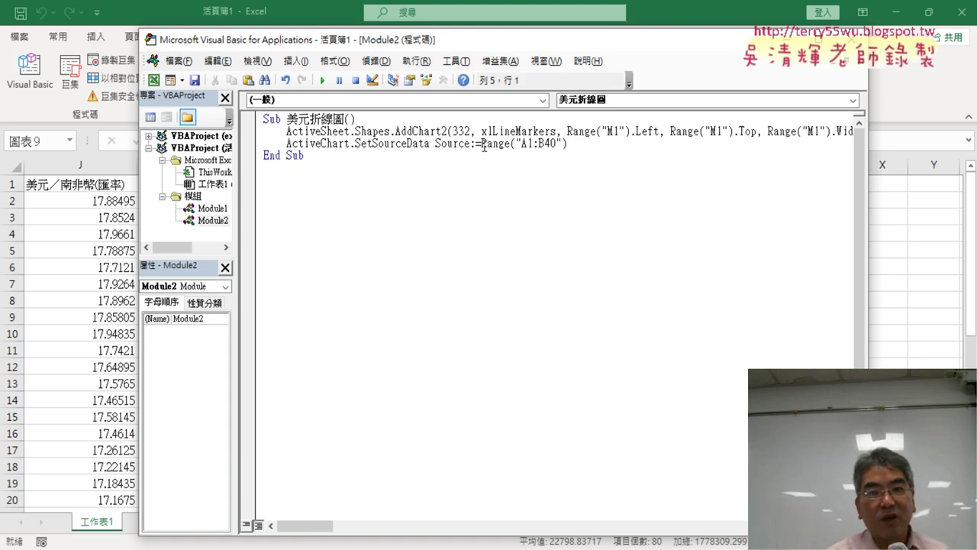
pyautogui.moveTo(481, 143); pyautogui.dragTo(569, 143)
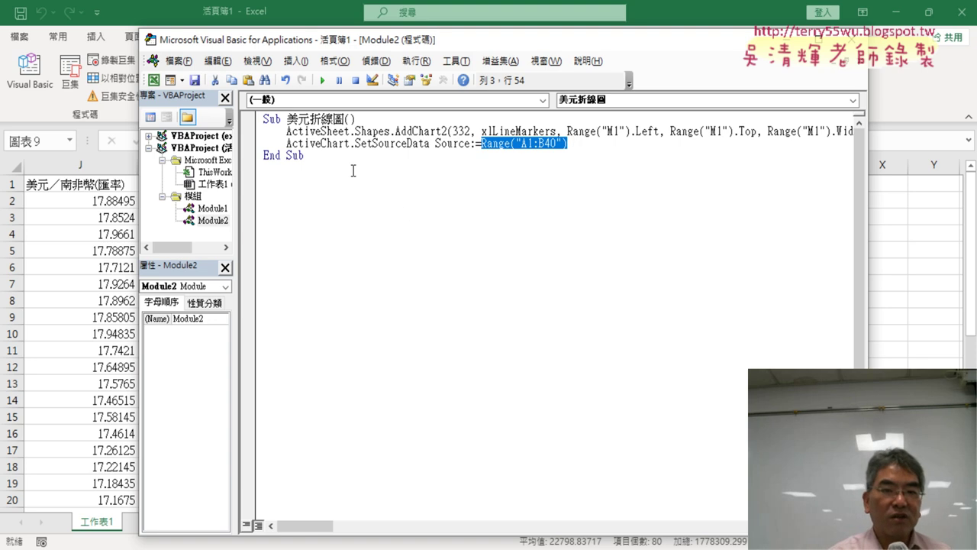
pyautogui.hotkey('ctrl', 'a')
# Paste a copy of the 美元折線圖 macro below its End Sub
pyautogui.rightClick(338, 136)
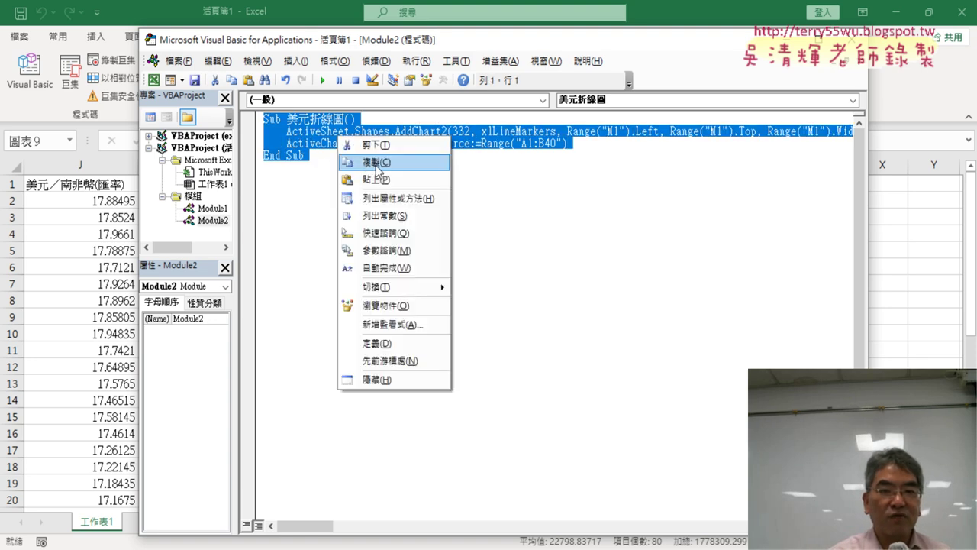
pyautogui.click(376, 162)
pyautogui.click(315, 167)
pyautogui.hotkey('ctrl', 'v')
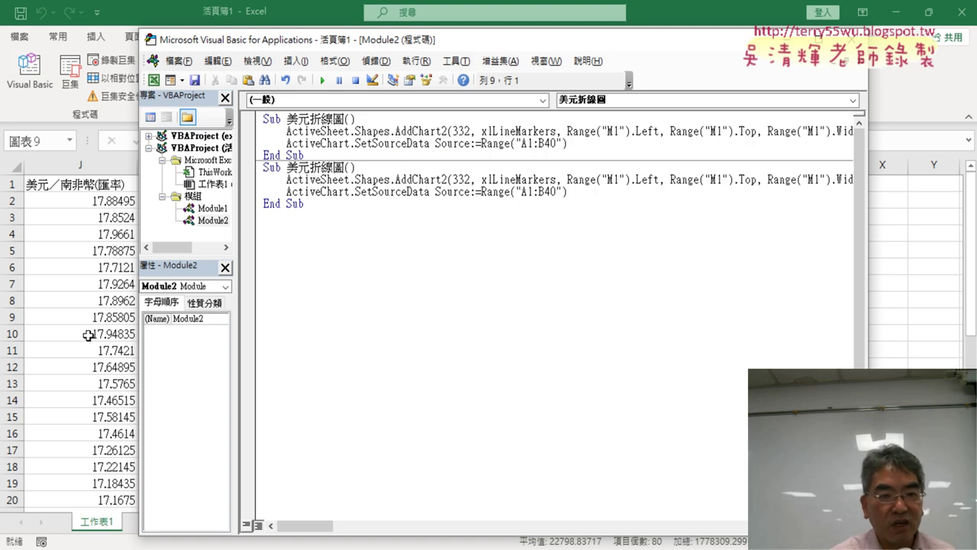
# Select columns A to C on the worksheet, including the RMB/TWD rate column
pyautogui.click(89, 368)
pyautogui.moveTo(696, 527); pyautogui.dragTo(611, 527)
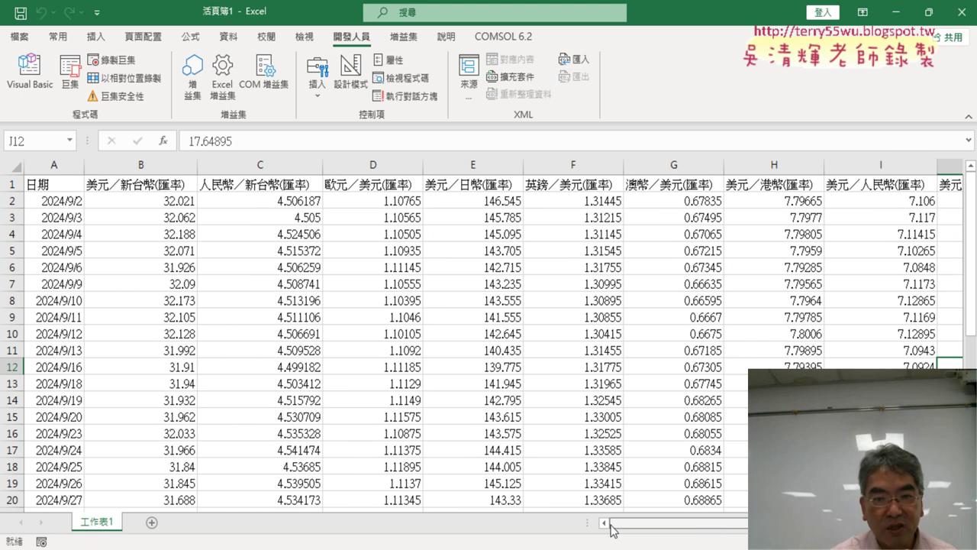
pyautogui.click(275, 165)
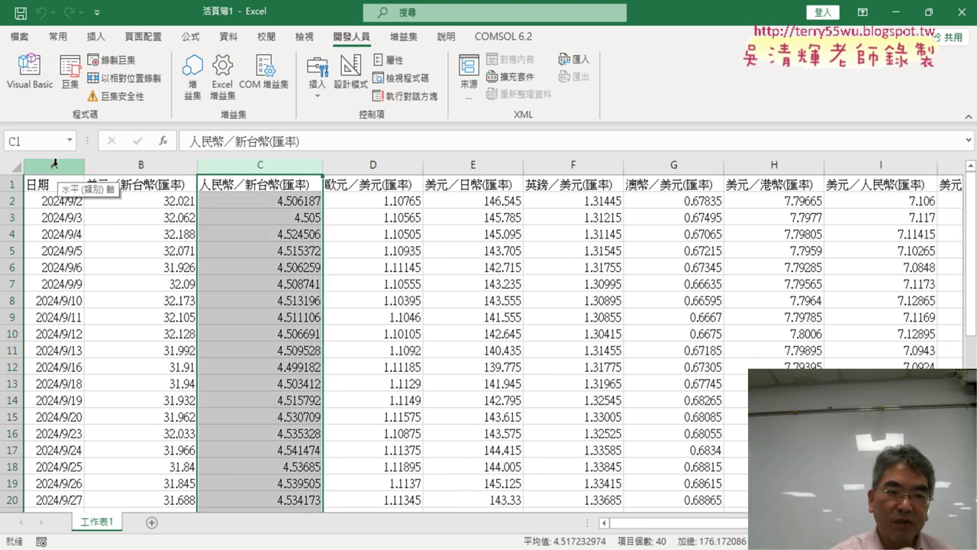
pyautogui.moveTo(53, 163); pyautogui.dragTo(239, 169)
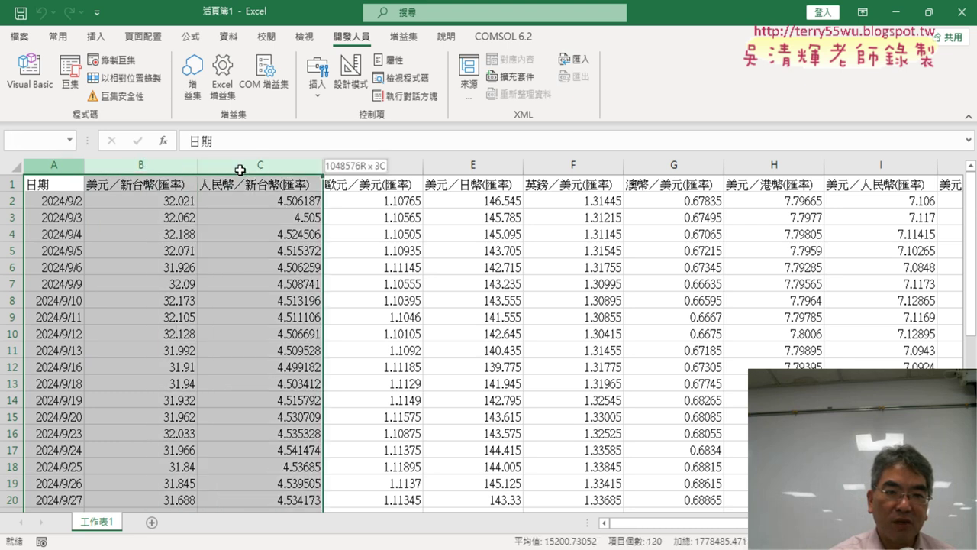
pyautogui.click(30, 73)
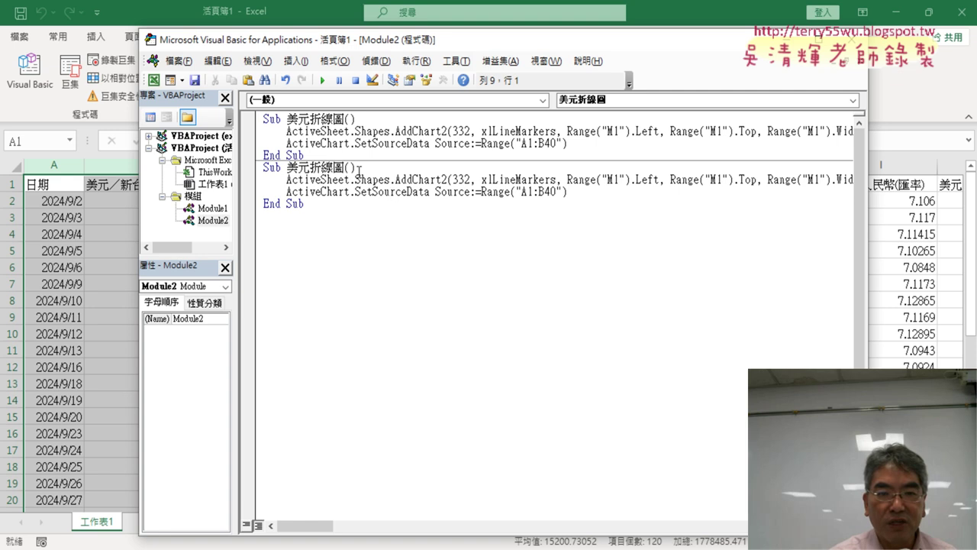
# Change the second Sub header from 美元折線圖 to 人民幣折線圖
pyautogui.moveTo(298, 168); pyautogui.dragTo(309, 168)
pyautogui.click(300, 174)
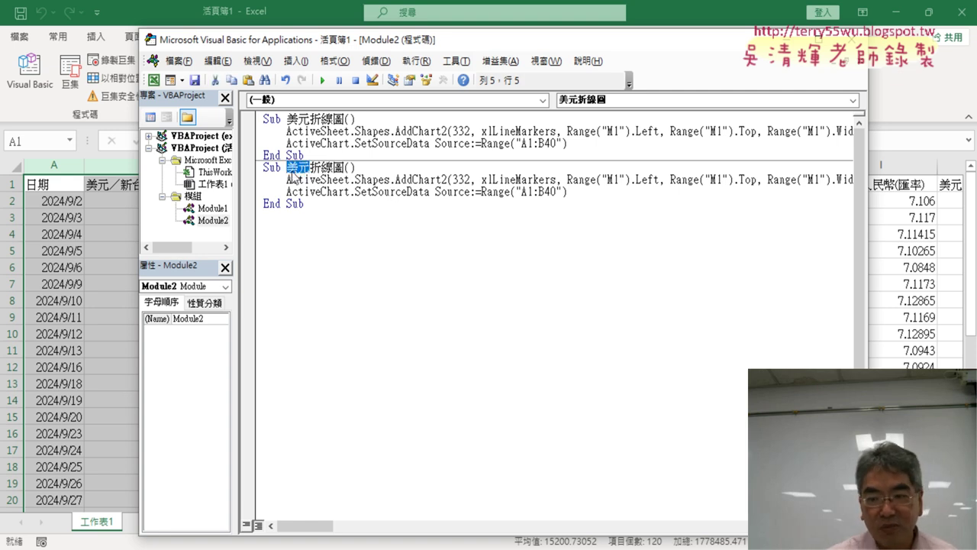
pyautogui.press('Delete')
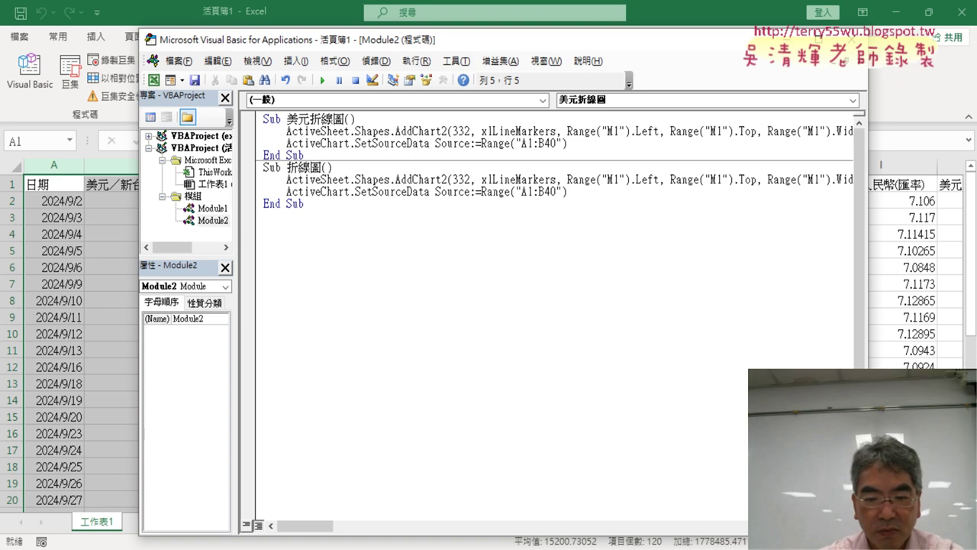
pyautogui.write('人民幣')
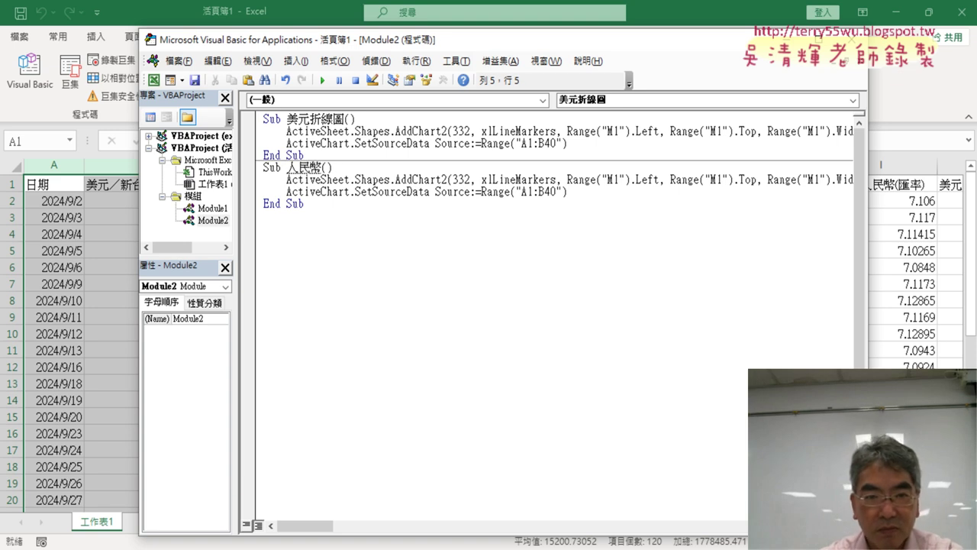
pyautogui.write('折線圖')
pyautogui.press('Return')
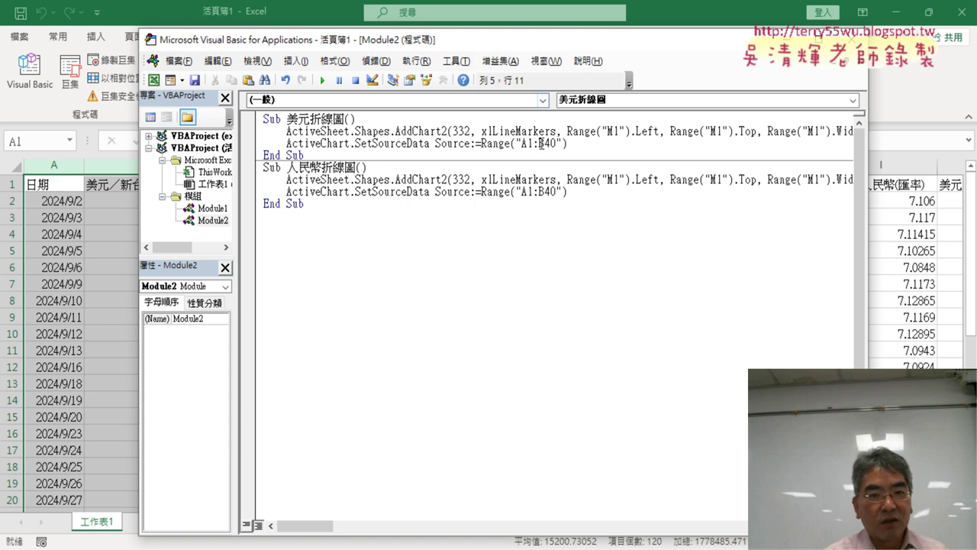
pyautogui.moveTo(573, 42); pyautogui.dragTo(431, 46)
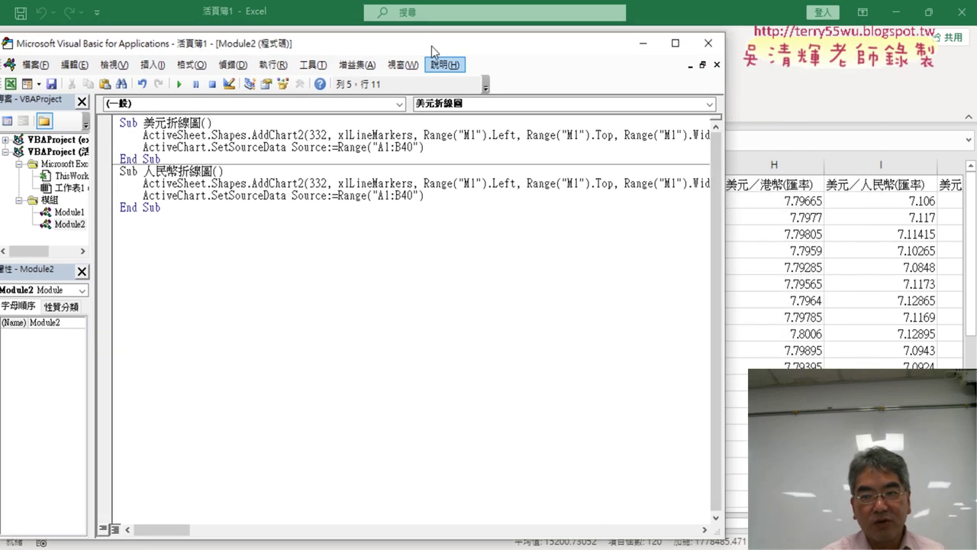
pyautogui.hotkey('alt', 'F11')
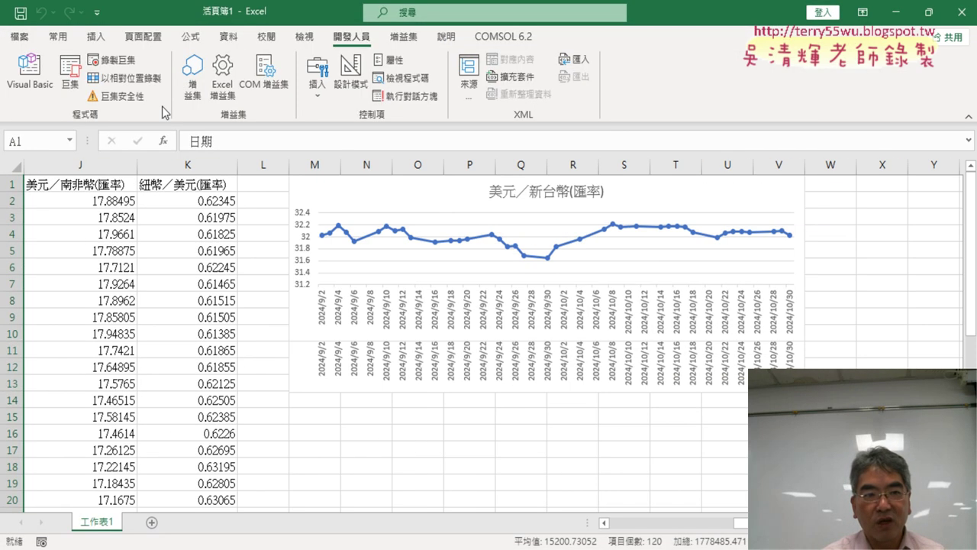
pyautogui.hotkey('alt', 'F11')
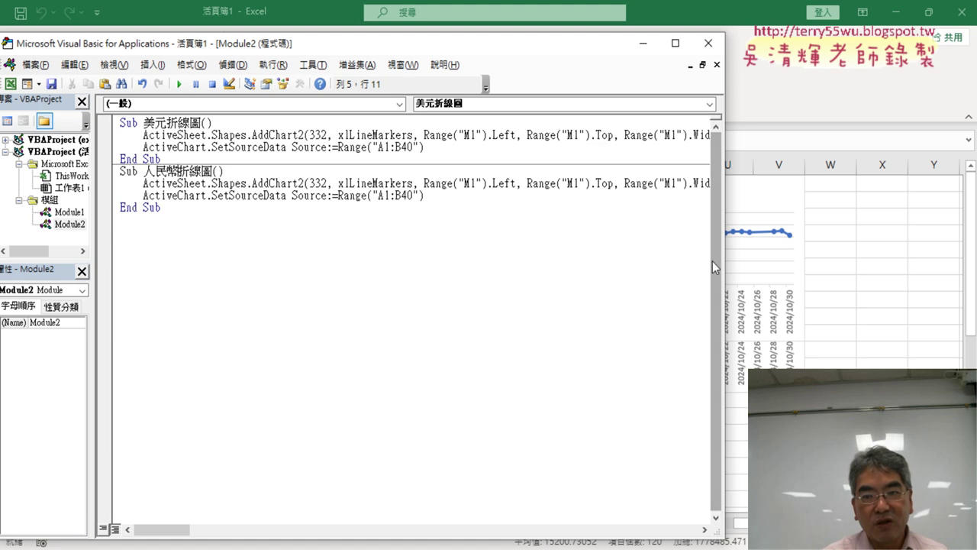
pyautogui.moveTo(724, 263); pyautogui.dragTo(350, 247)
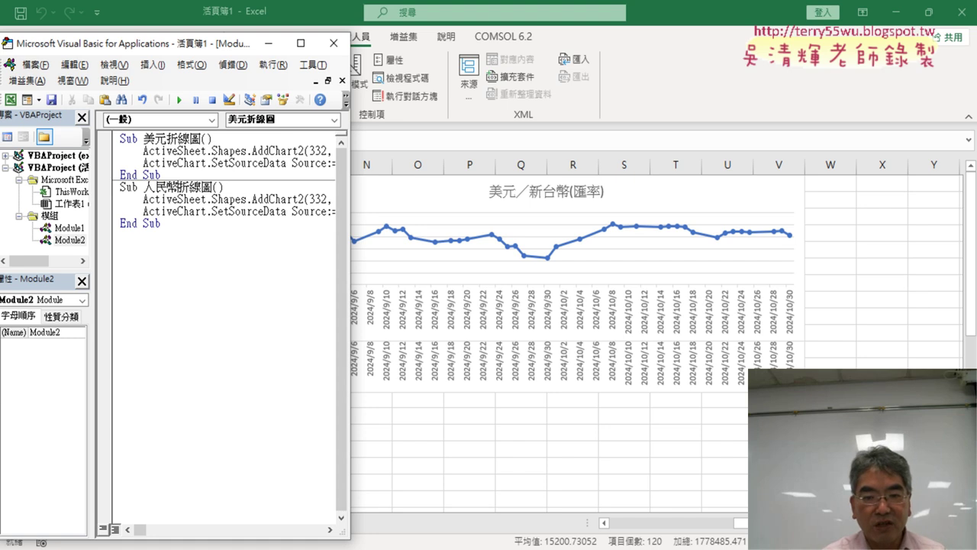
# Find the VBA code in the Google Doc and select the whole 刪圖 procedure
pyautogui.moveTo(436, 546)
pyautogui.click(401, 520)
pyautogui.scroll(-4, 361, 361)
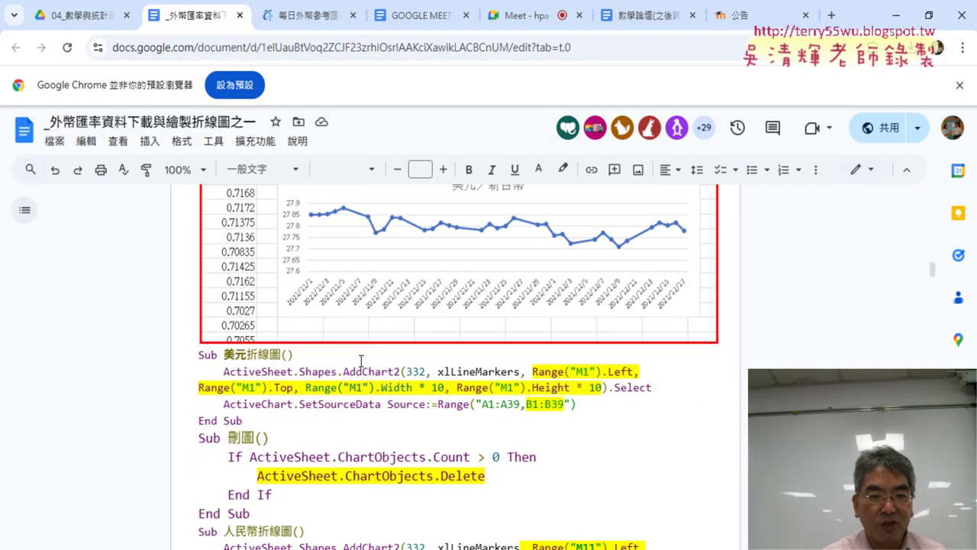
pyautogui.scroll(-3, 361, 361)
pyautogui.scroll(1, 361, 360)
pyautogui.click(263, 363)
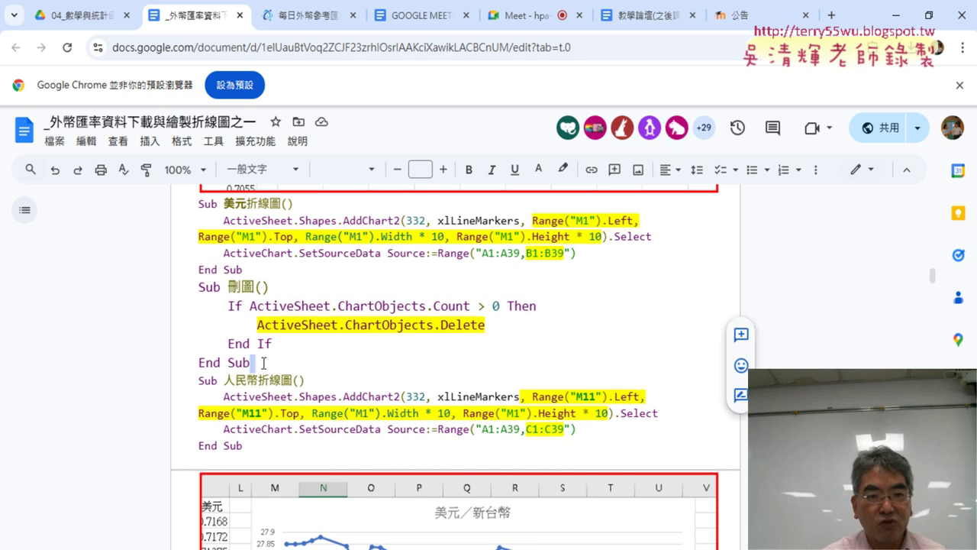
pyautogui.moveTo(263, 364); pyautogui.dragTo(188, 288)
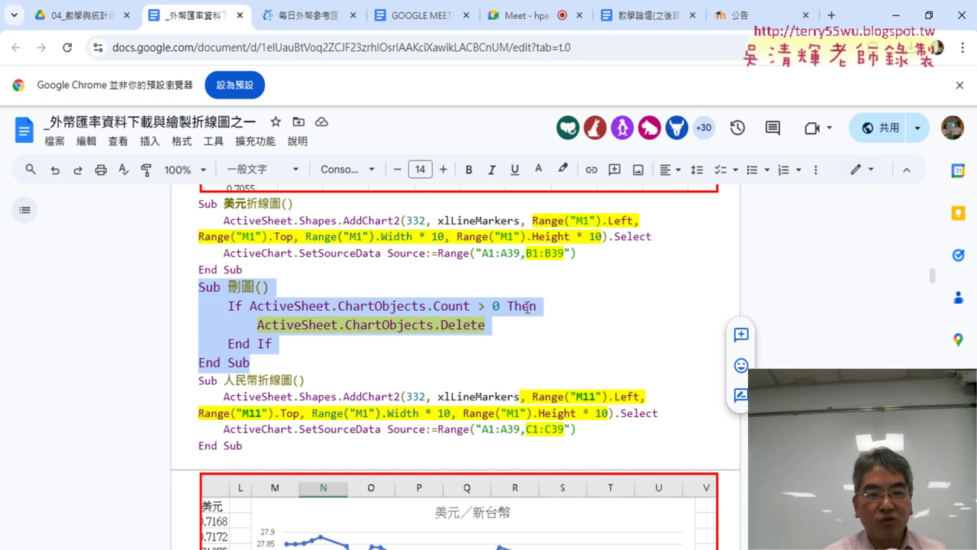
# Paste the 刪圖 procedure below the last macro in Module2
pyautogui.click(554, 507)
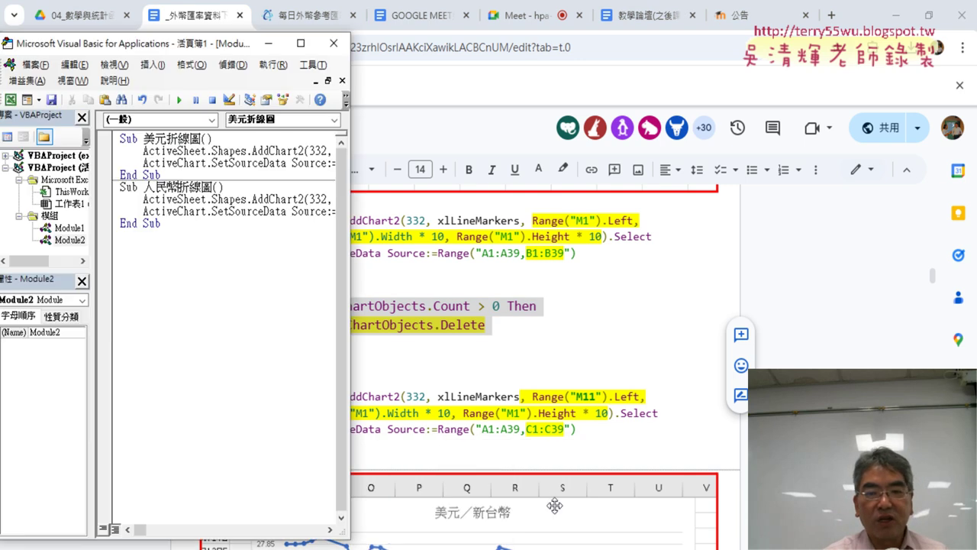
pyautogui.click(167, 253)
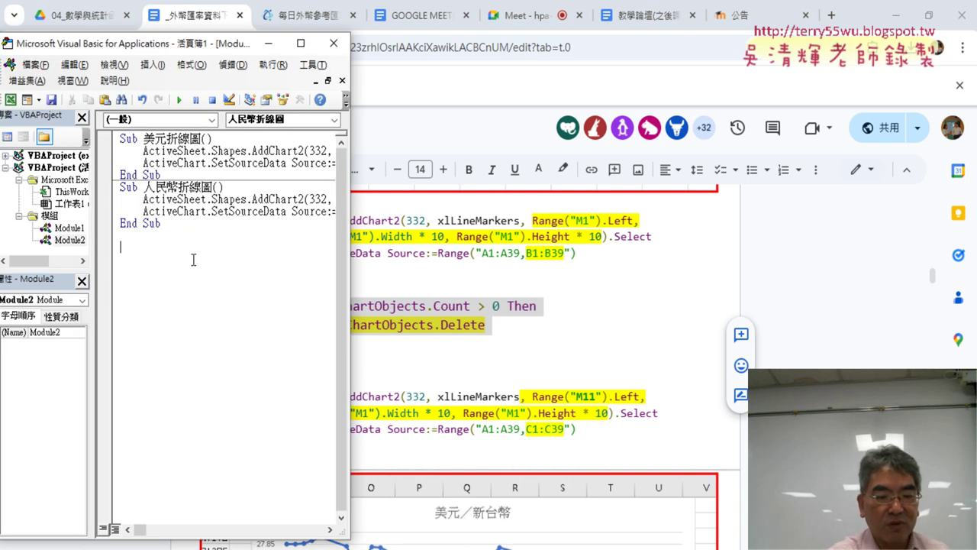
pyautogui.hotkey('ctrl', 'v')
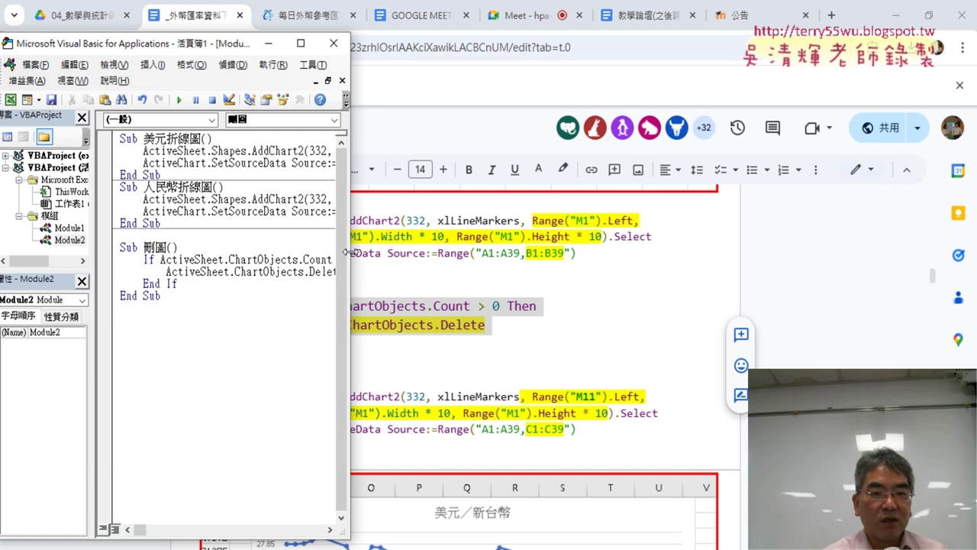
pyautogui.moveTo(353, 252); pyautogui.dragTo(521, 252)
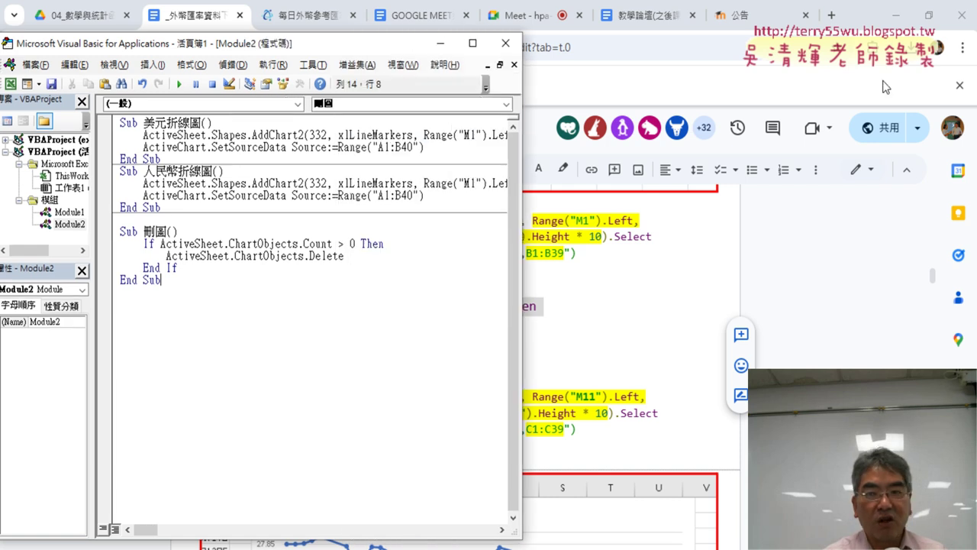
# Run 刪圖 to delete the USD/TWD line chart from the worksheet
pyautogui.click(898, 16)
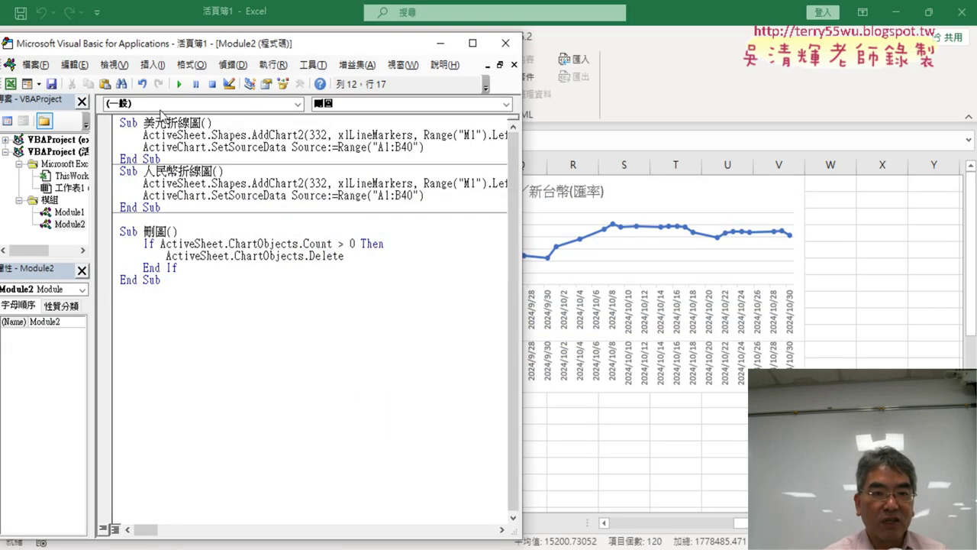
pyautogui.click(179, 84)
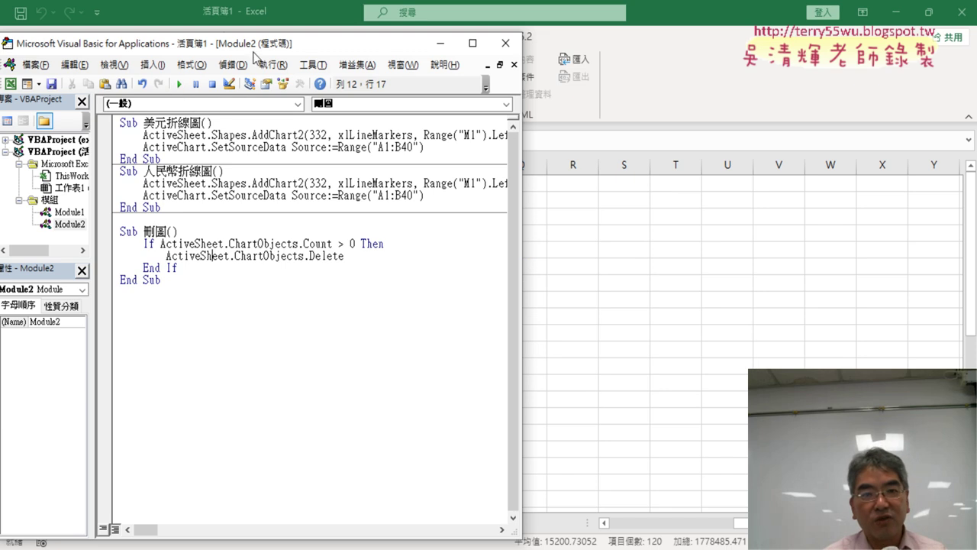
pyautogui.moveTo(261, 51); pyautogui.dragTo(260, 48)
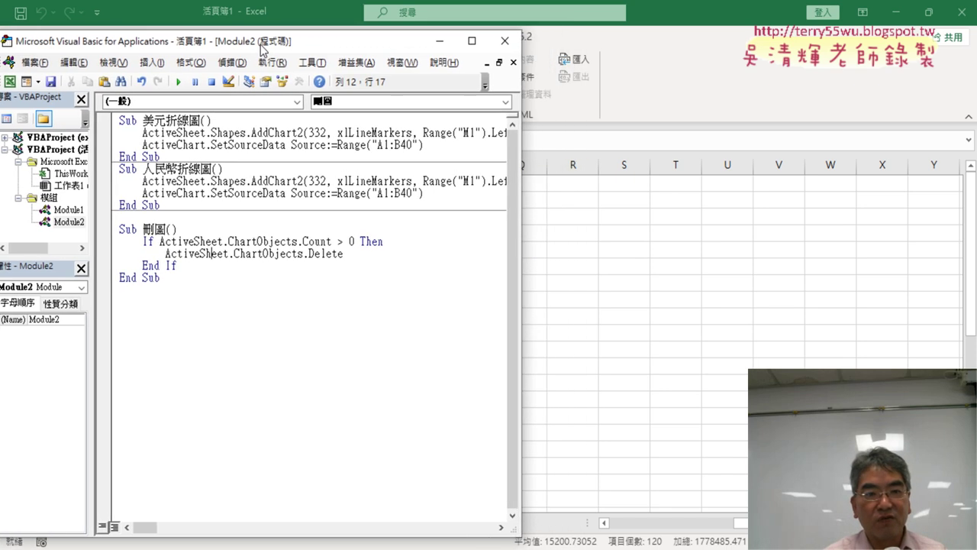
pyautogui.moveTo(521, 214)
pyautogui.mouseDown()
pyautogui.moveTo(732, 207)
pyautogui.moveTo(370, 208)
pyautogui.mouseUp()
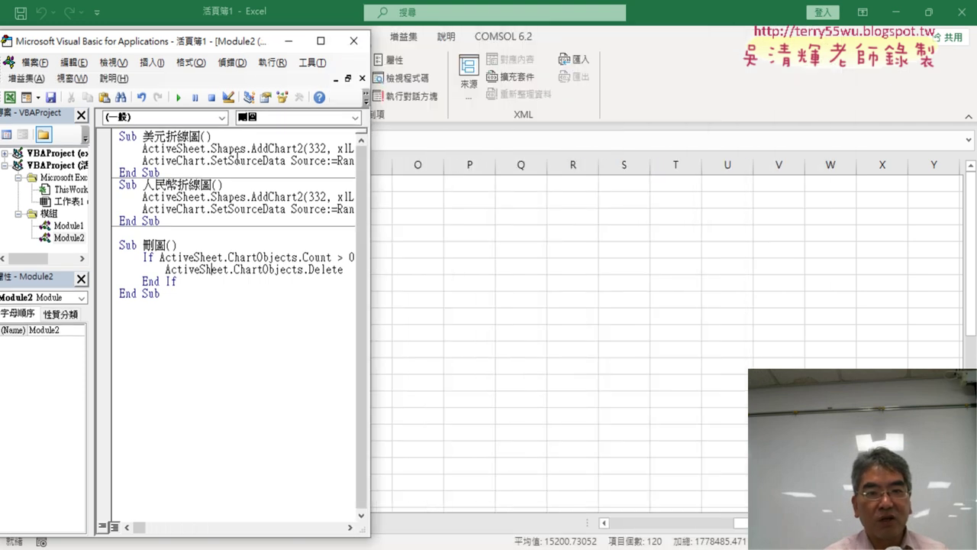
# Run the 美元折線圖 macro again and view the redrawn chart at M1 on the sheet
pyautogui.click(233, 161)
pyautogui.click(175, 99)
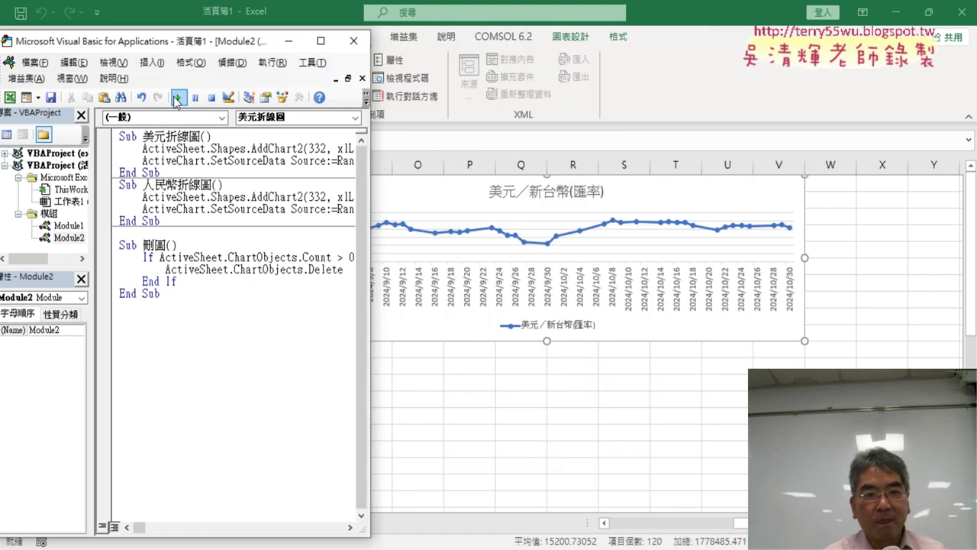
pyautogui.moveTo(219, 44); pyautogui.dragTo(125, 46)
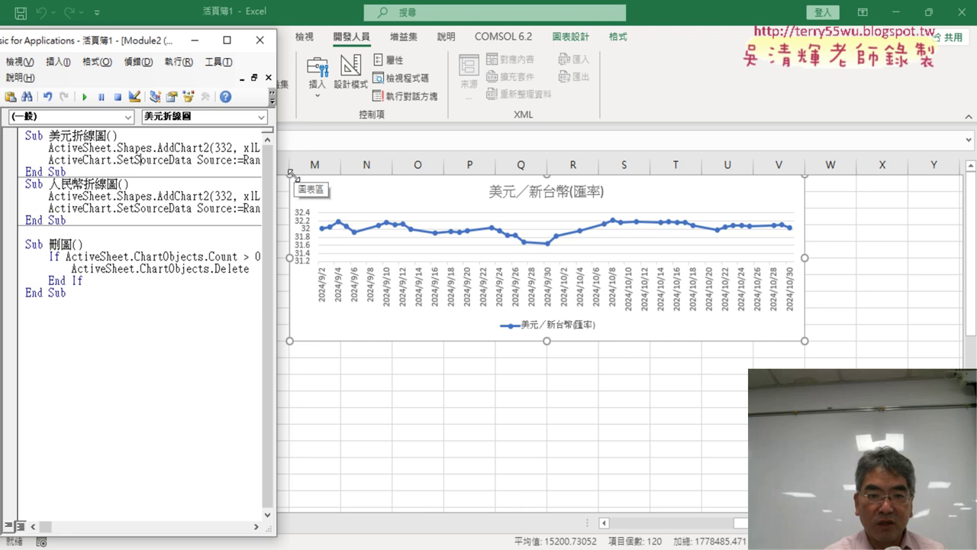
pyautogui.click(325, 367)
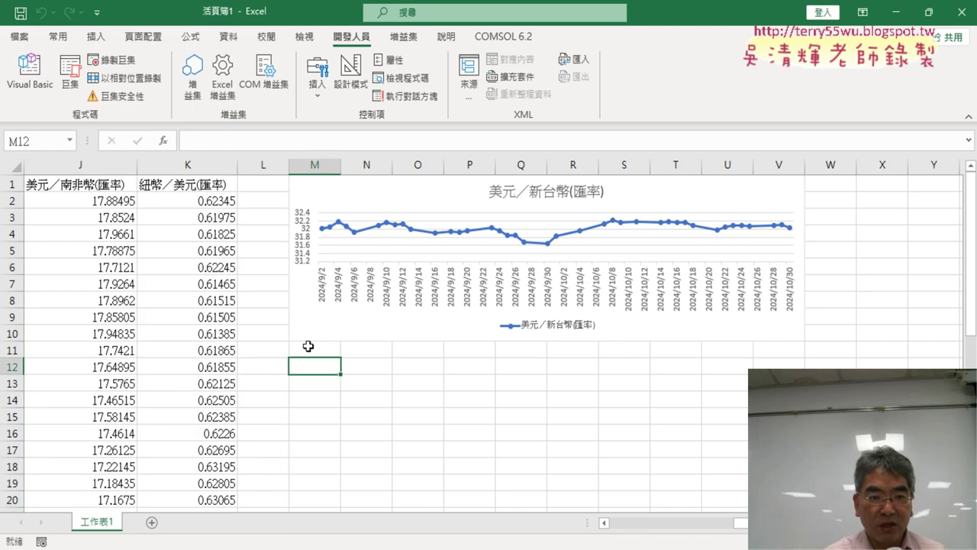
# Select rows 11 through 21 below the M1 chart to gauge space for a second chart, then return to Module2
pyautogui.click(307, 348)
pyautogui.click(11, 348)
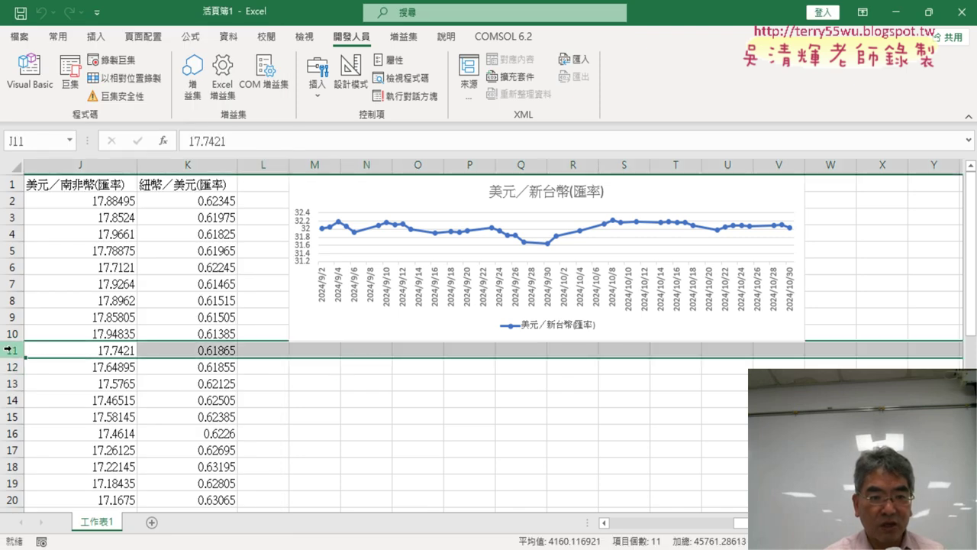
pyautogui.scroll(-2, 327, 379)
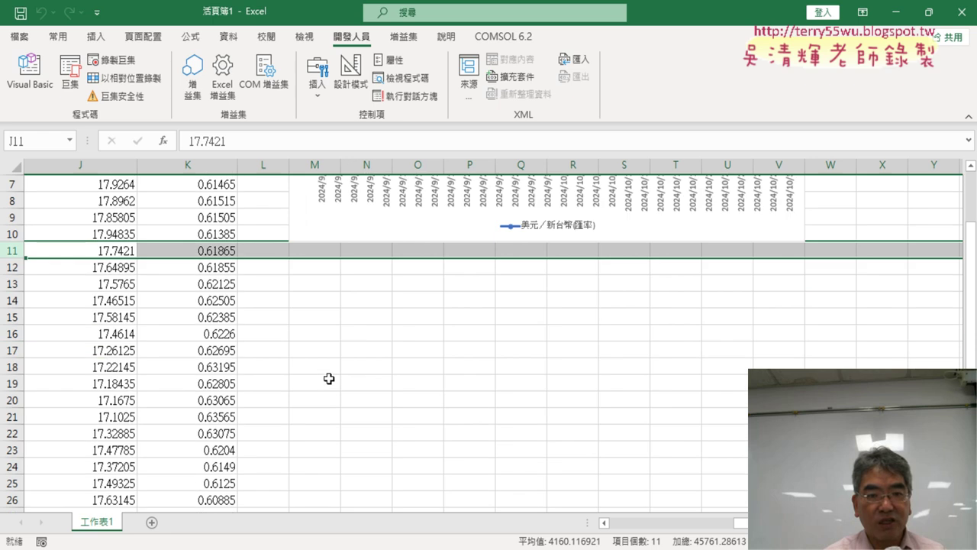
pyautogui.click(14, 416)
pyautogui.scroll(2, 112, 402)
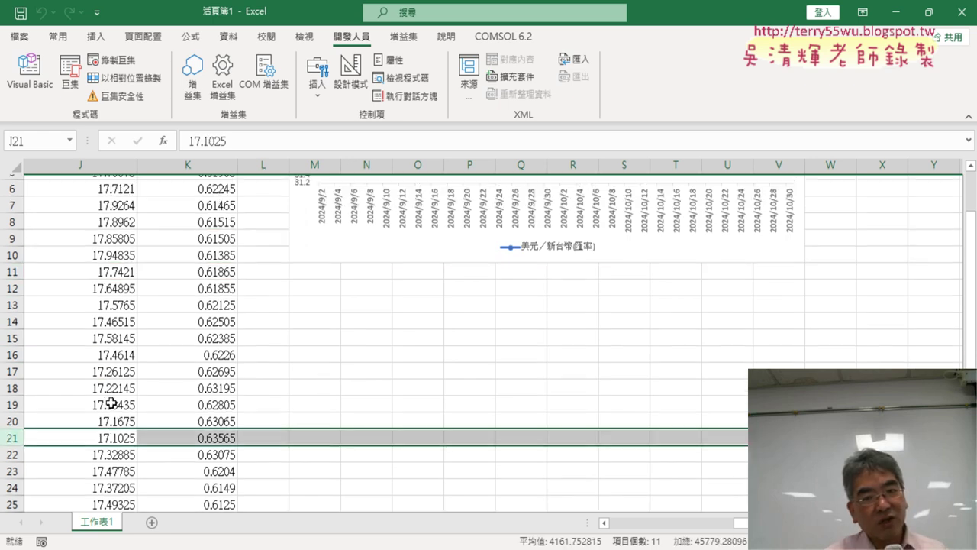
pyautogui.click(44, 94)
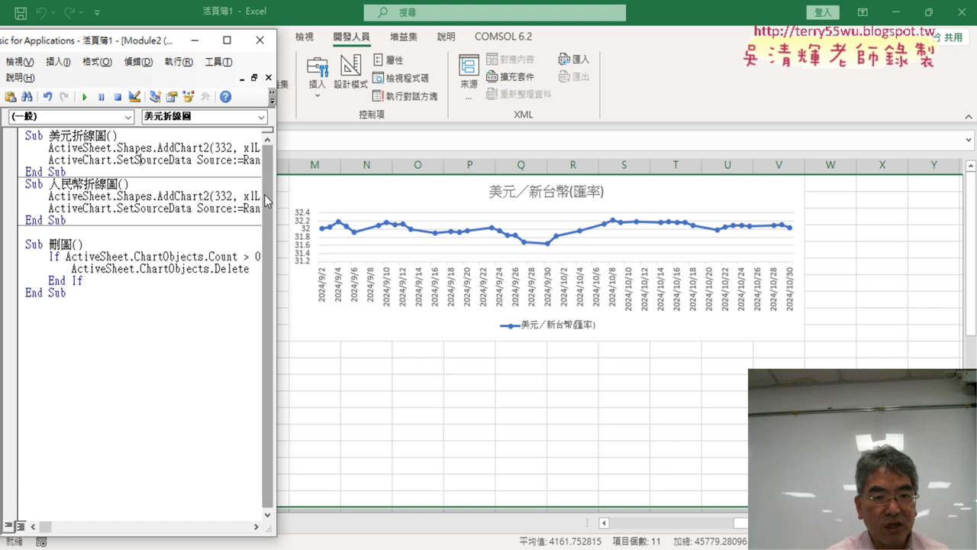
pyautogui.moveTo(276, 200); pyautogui.dragTo(671, 202)
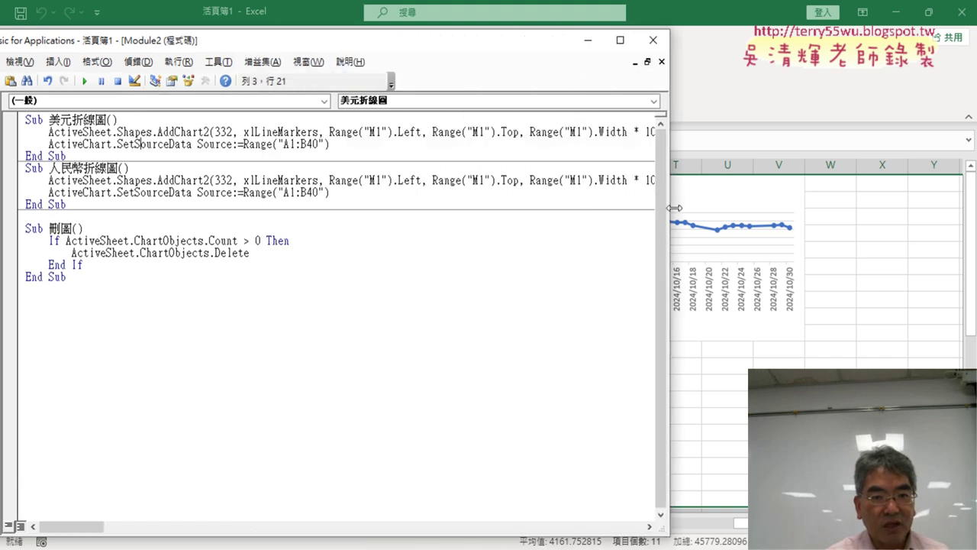
pyautogui.click(383, 180)
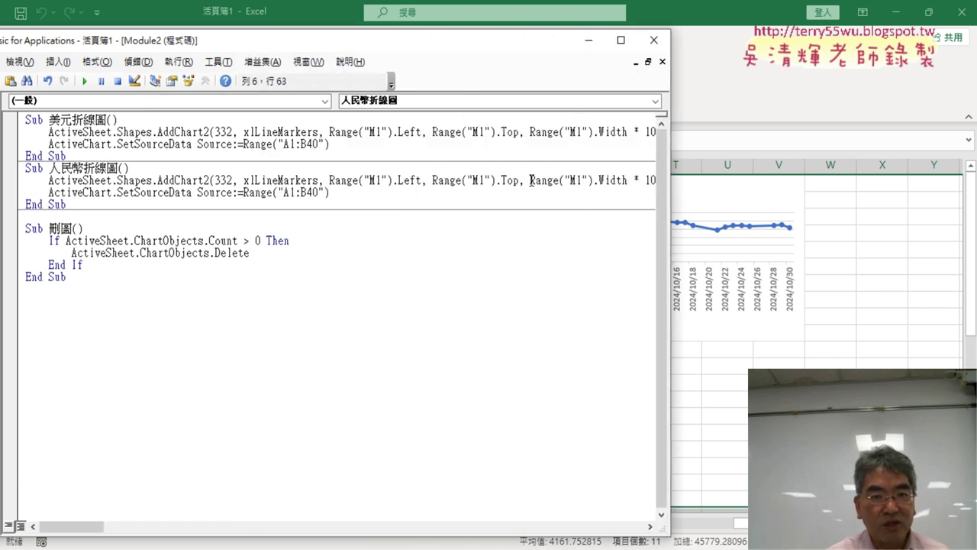
pyautogui.write('1')
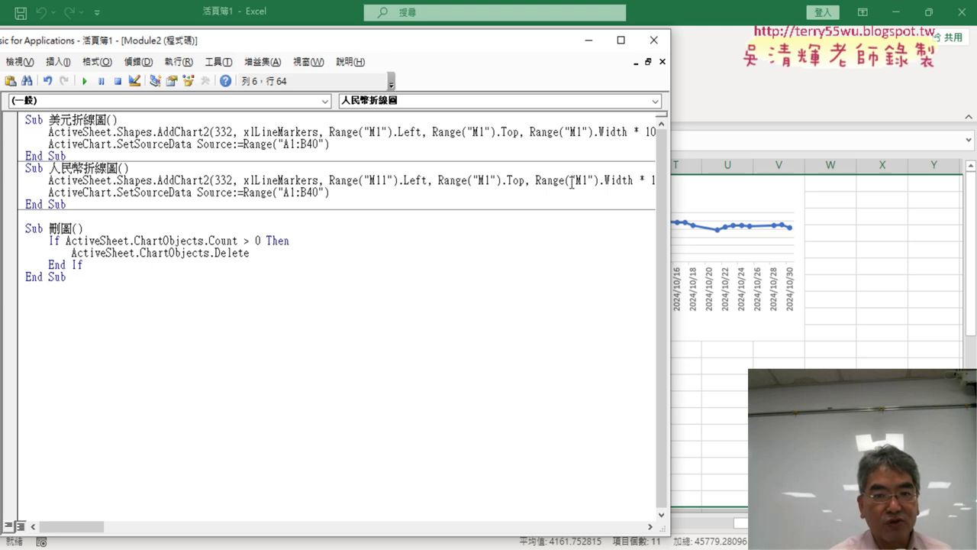
pyautogui.click(494, 180)
pyautogui.write('1')
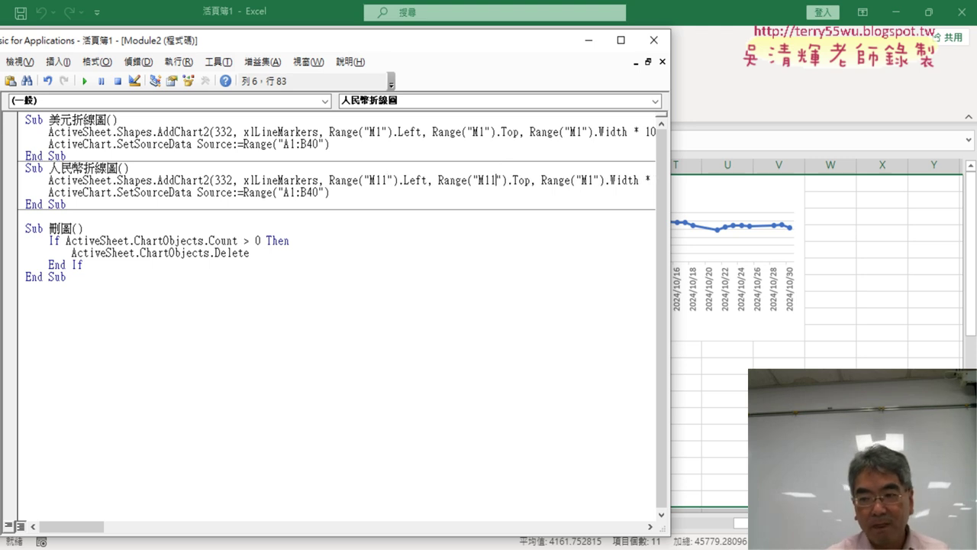
pyautogui.click(221, 192)
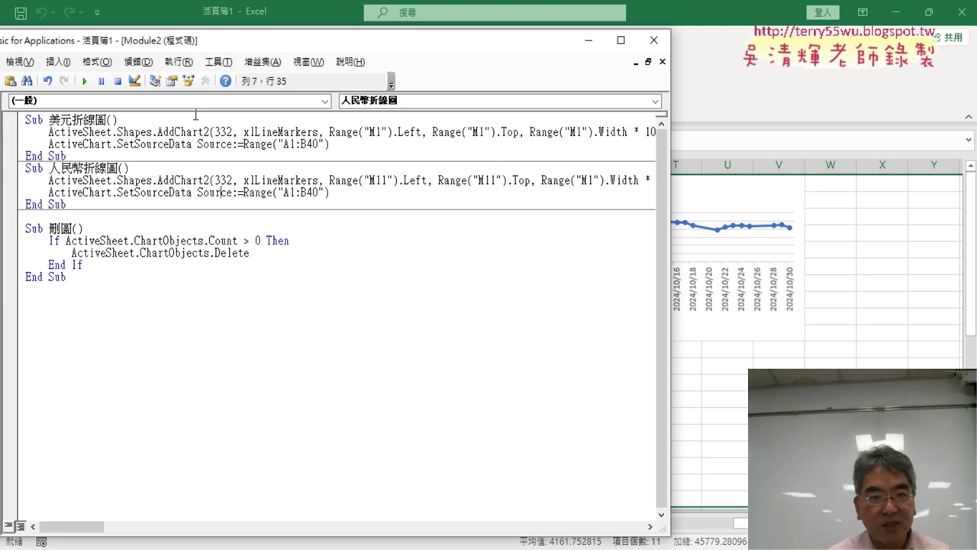
pyautogui.click(85, 81)
pyautogui.click(847, 332)
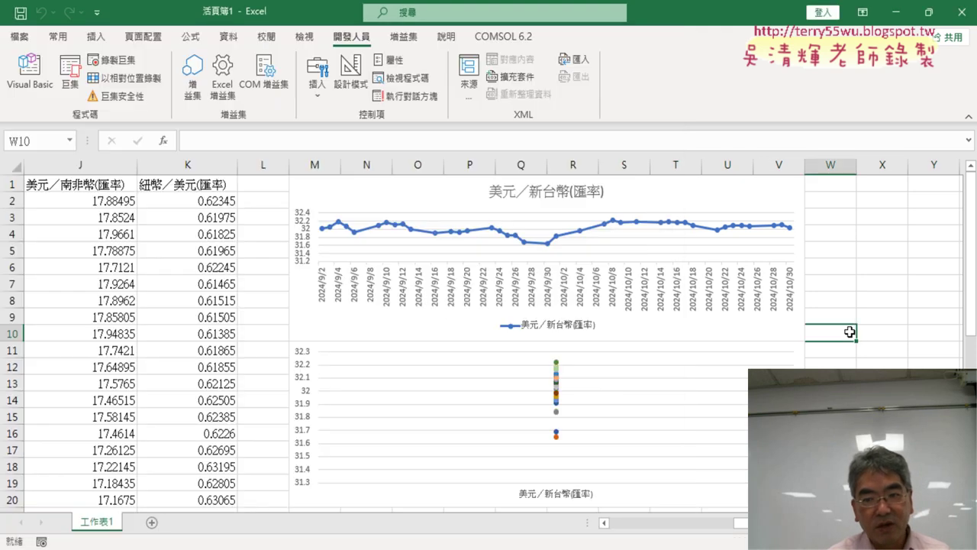
pyautogui.click(29, 73)
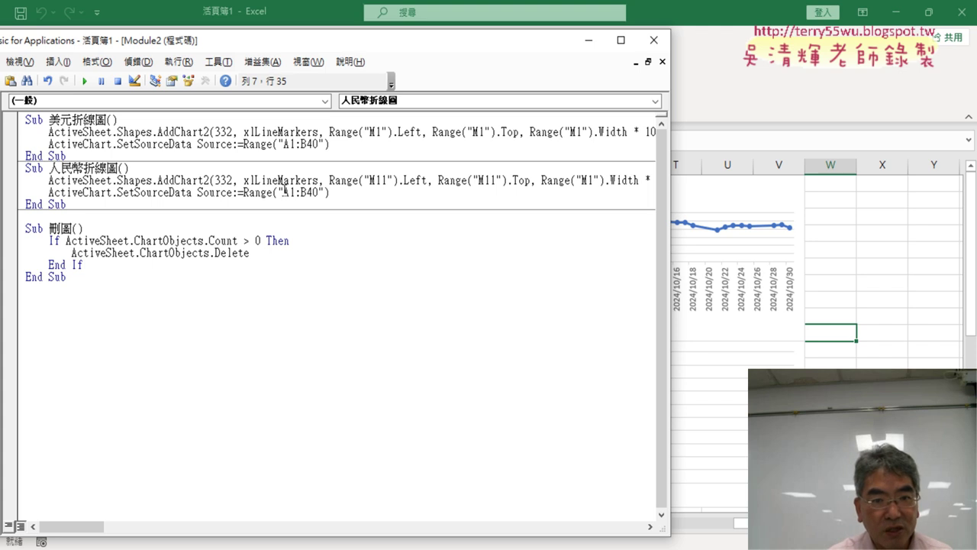
# Rewrite the 人民幣折線圖 SetSourceData range from A1:B40 to "A1:A40,C1:C40"
pyautogui.moveTo(284, 191); pyautogui.dragTo(321, 192)
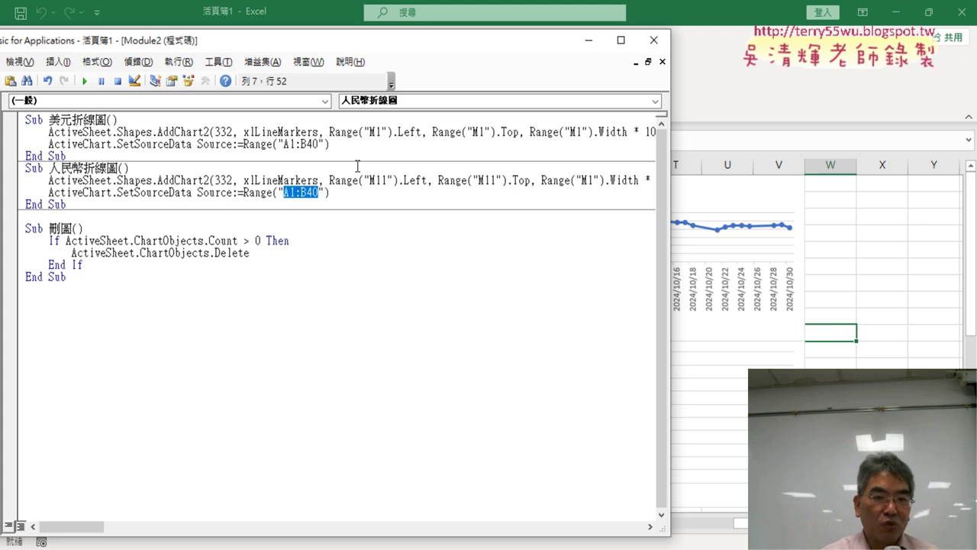
pyautogui.click(326, 193)
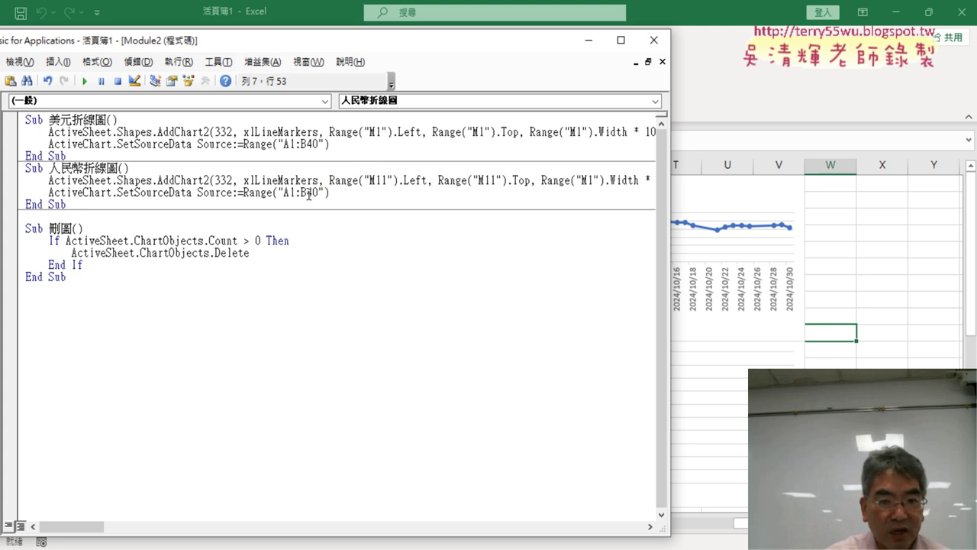
pyautogui.moveTo(307, 193); pyautogui.dragTo(300, 193)
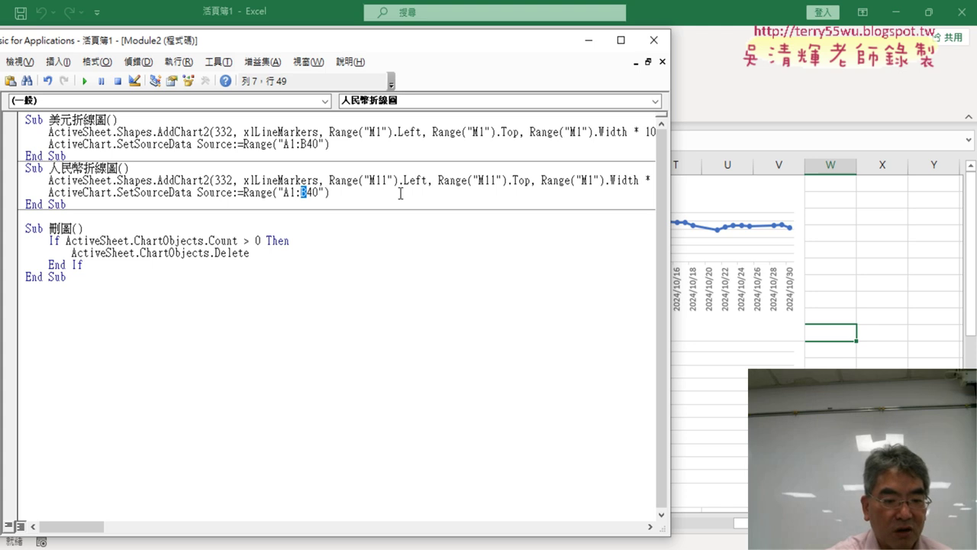
pyautogui.write('A40')
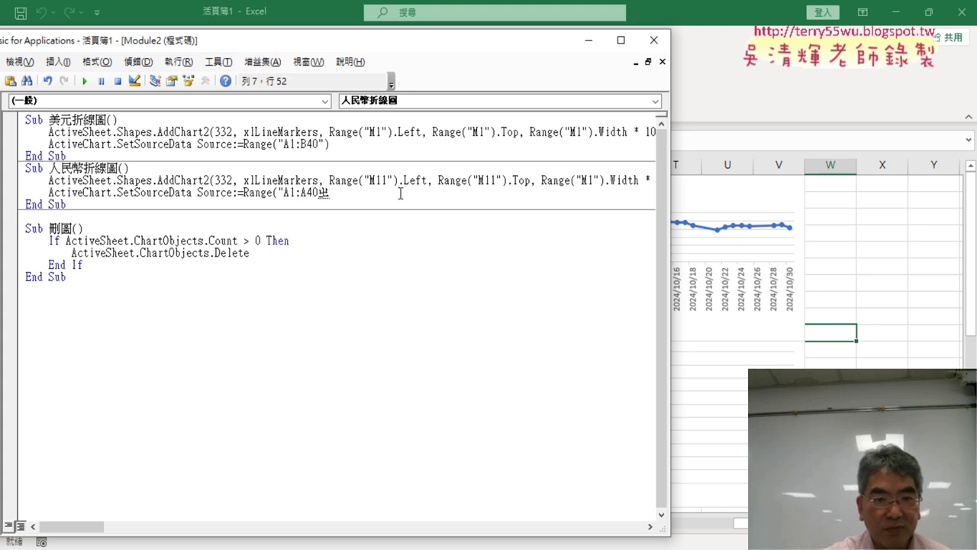
pyautogui.write(',')
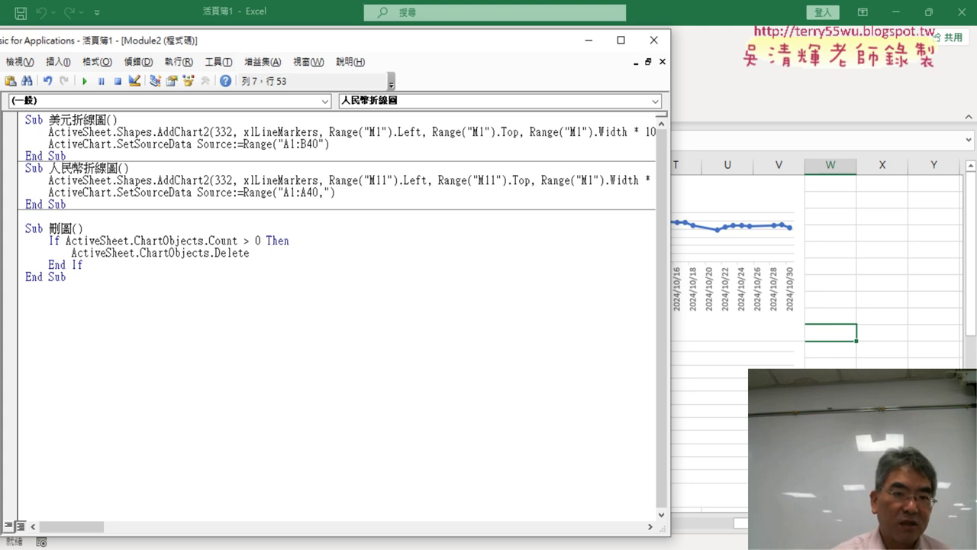
pyautogui.moveTo(319, 192); pyautogui.dragTo(284, 191)
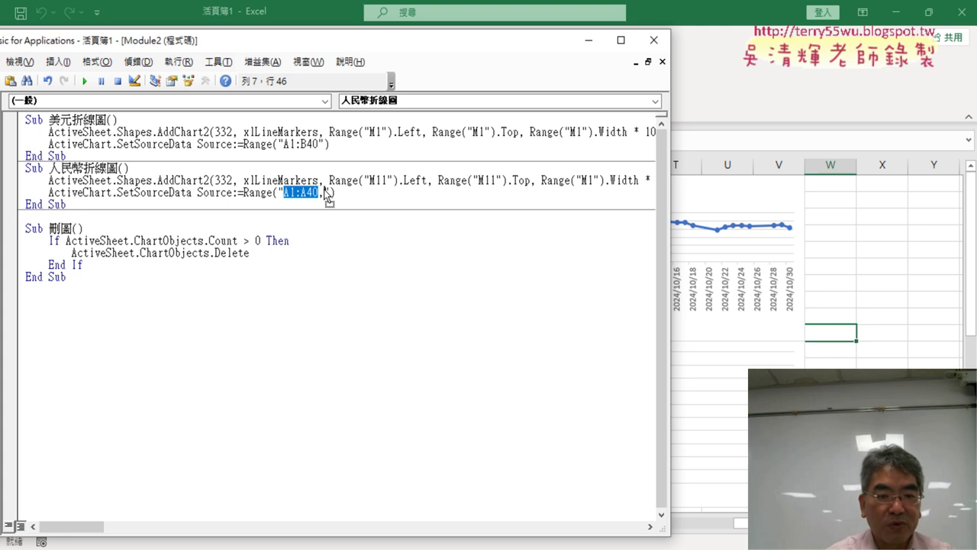
pyautogui.moveTo(327, 193); pyautogui.dragTo(326, 193)
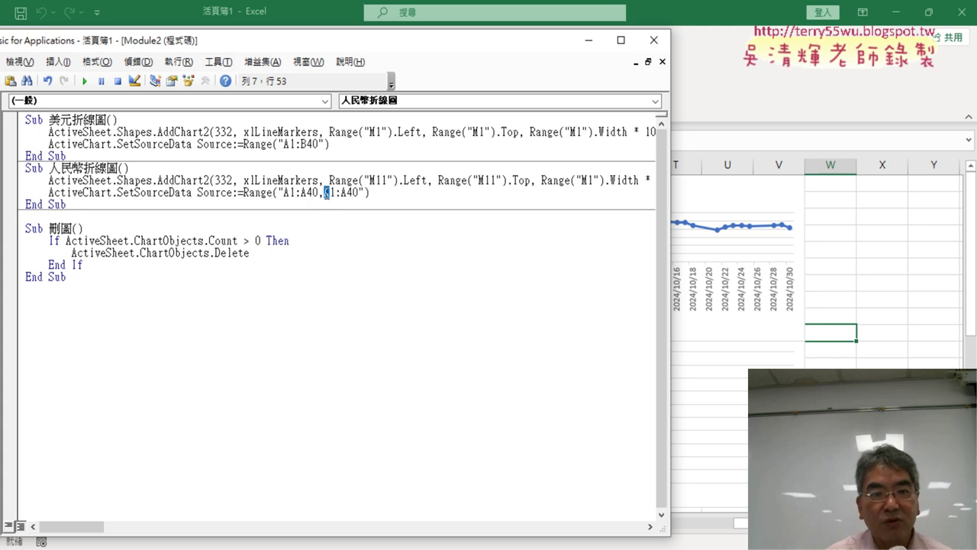
pyautogui.write('C')
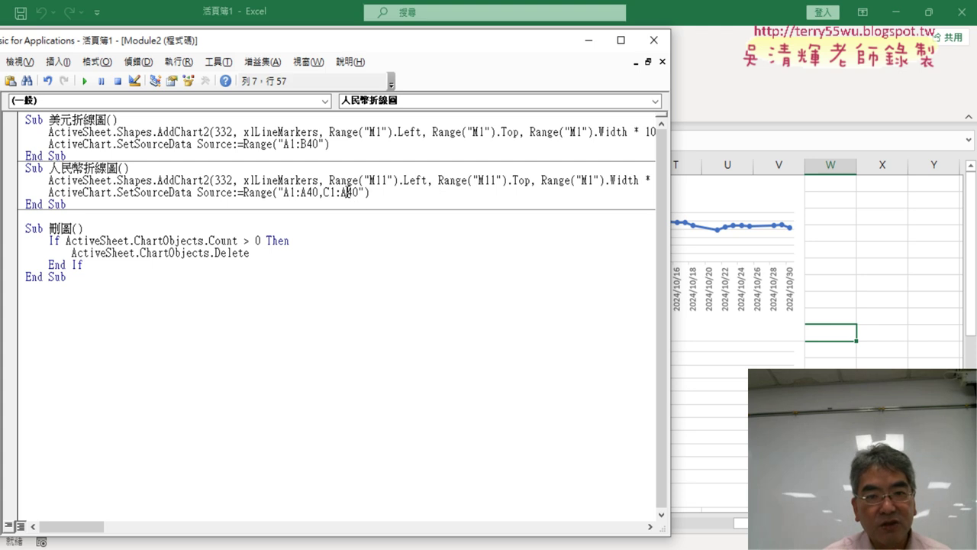
pyautogui.press('BackSpace')
pyautogui.write('C')
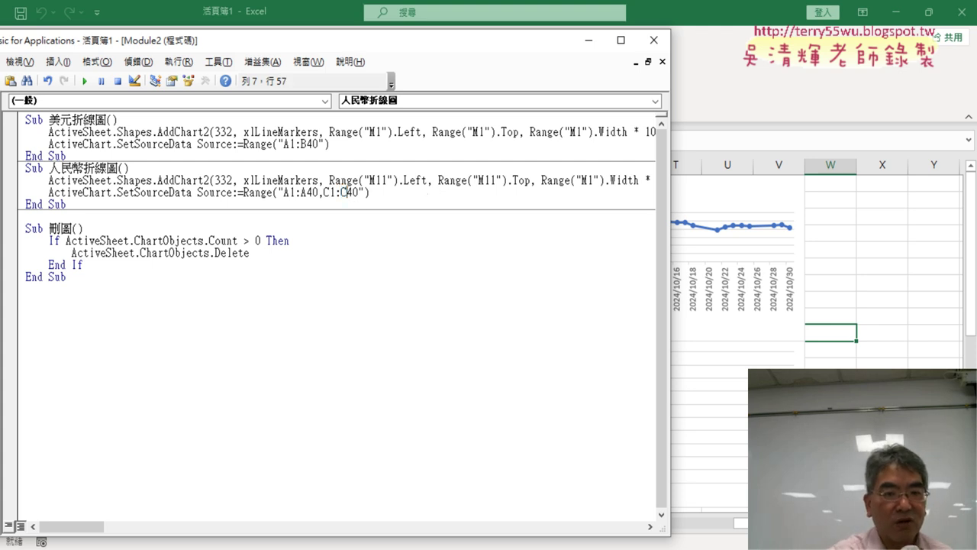
# Highlight the A1:A40 date and C1:C40 RMB rate ranges, then narrow the code editor
pyautogui.click(397, 227)
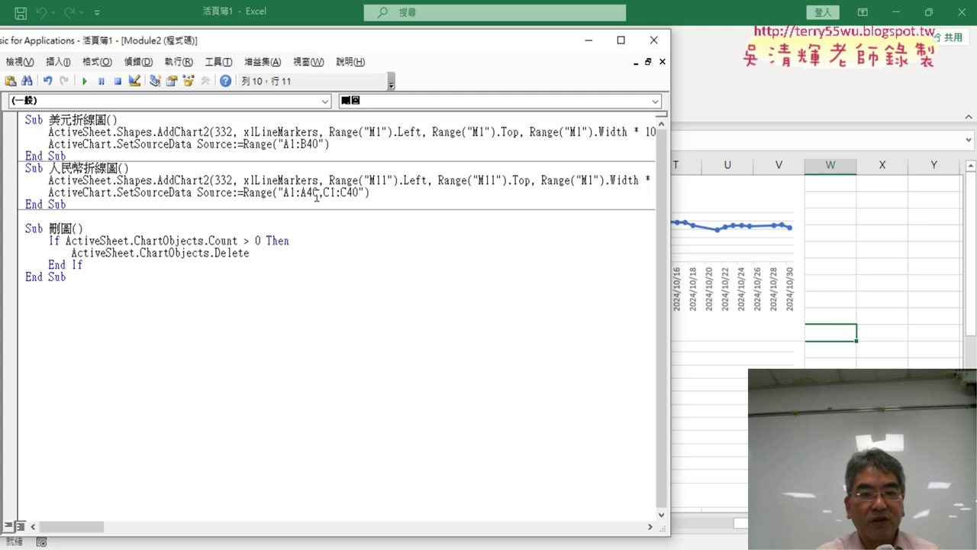
pyautogui.moveTo(317, 194); pyautogui.dragTo(289, 194)
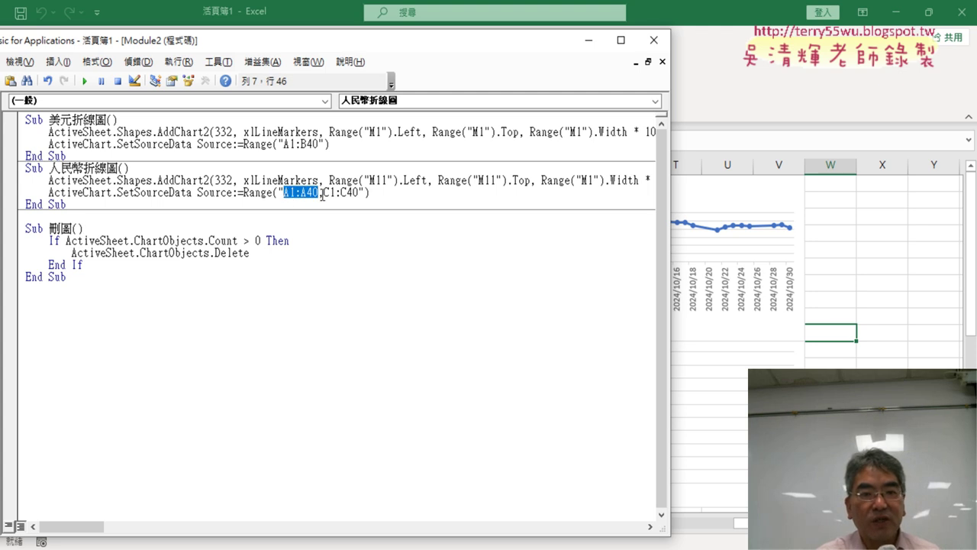
pyautogui.moveTo(324, 192); pyautogui.dragTo(359, 192)
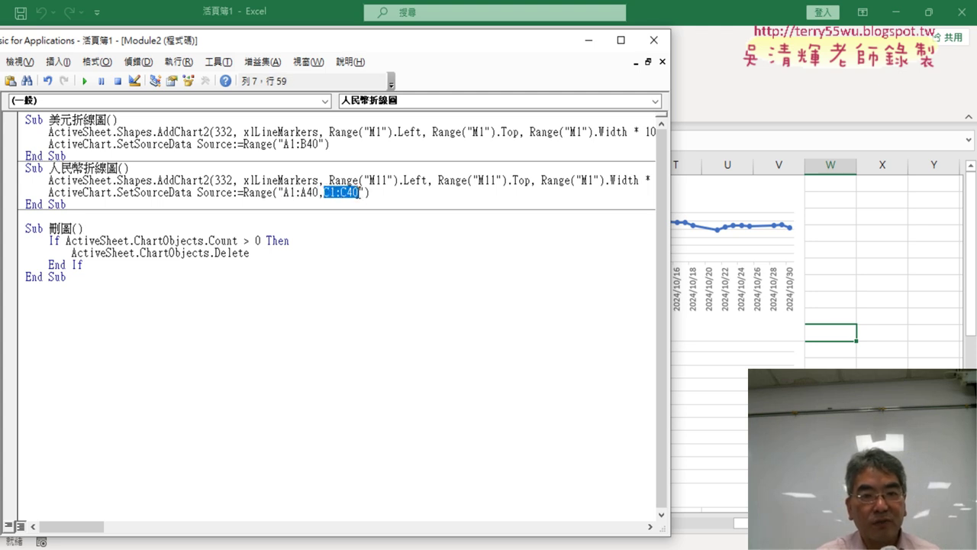
pyautogui.click(244, 192)
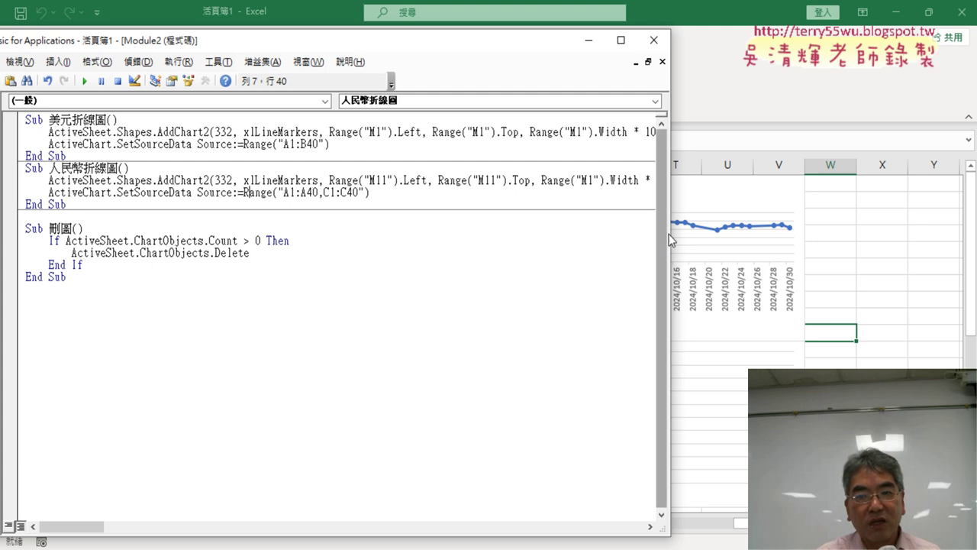
pyautogui.moveTo(668, 233); pyautogui.dragTo(373, 236)
# Run 人民幣折線圖 to draw the 人民幣／新台幣(匯率) chart, then widen the editor
pyautogui.click(187, 193)
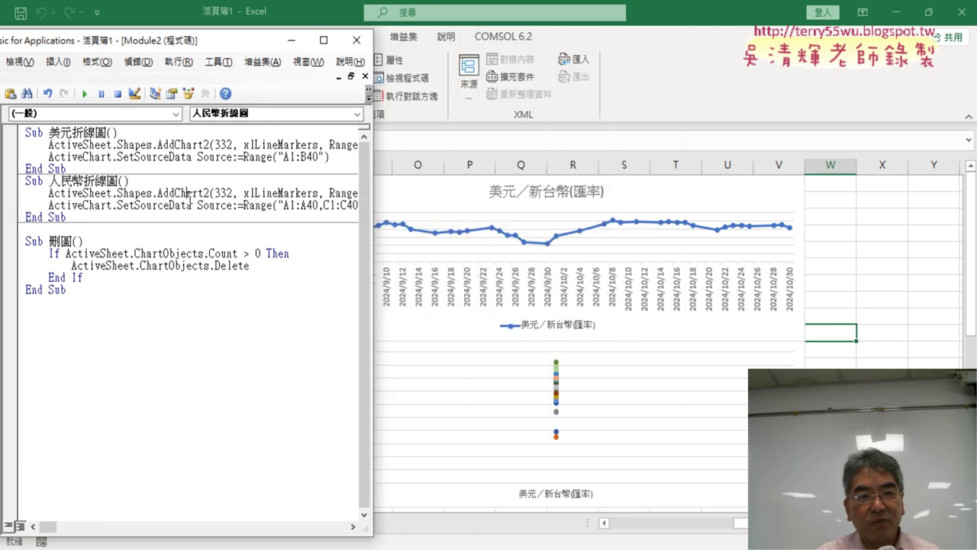
pyautogui.click(86, 93)
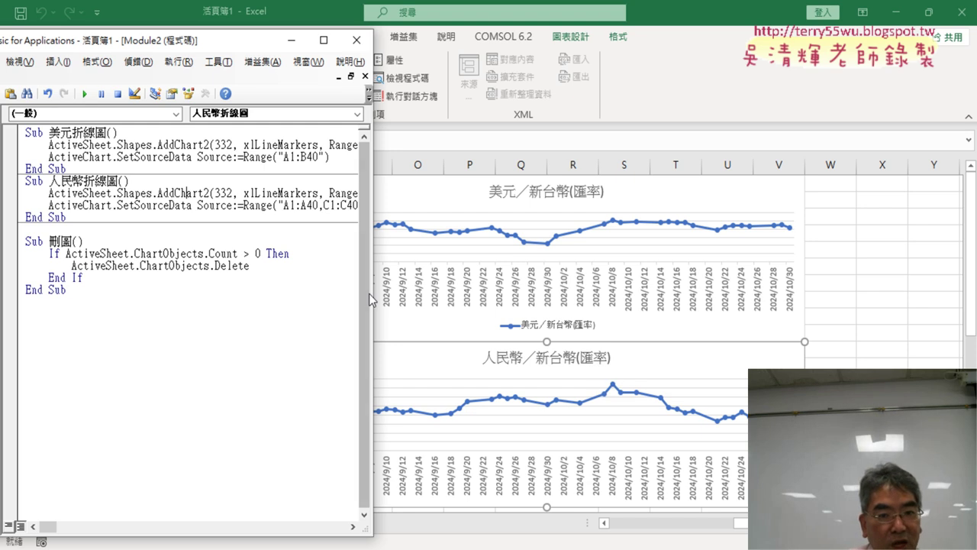
pyautogui.moveTo(374, 293); pyautogui.dragTo(882, 229)
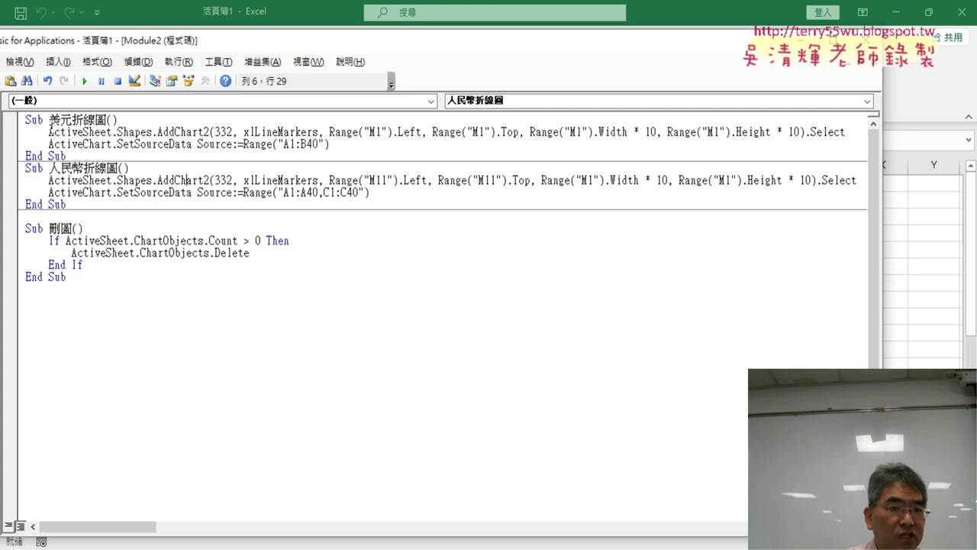
# Highlight the AddChart2 position and size arguments in the 美元折線圖 macro
pyautogui.moveTo(49, 131); pyautogui.dragTo(322, 134)
pyautogui.click(439, 145)
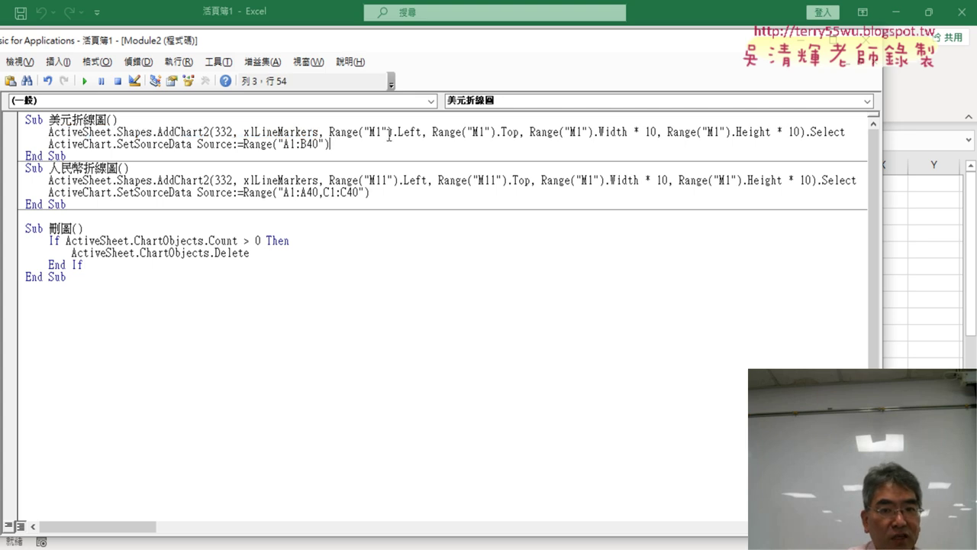
pyautogui.moveTo(321, 131); pyautogui.dragTo(800, 135)
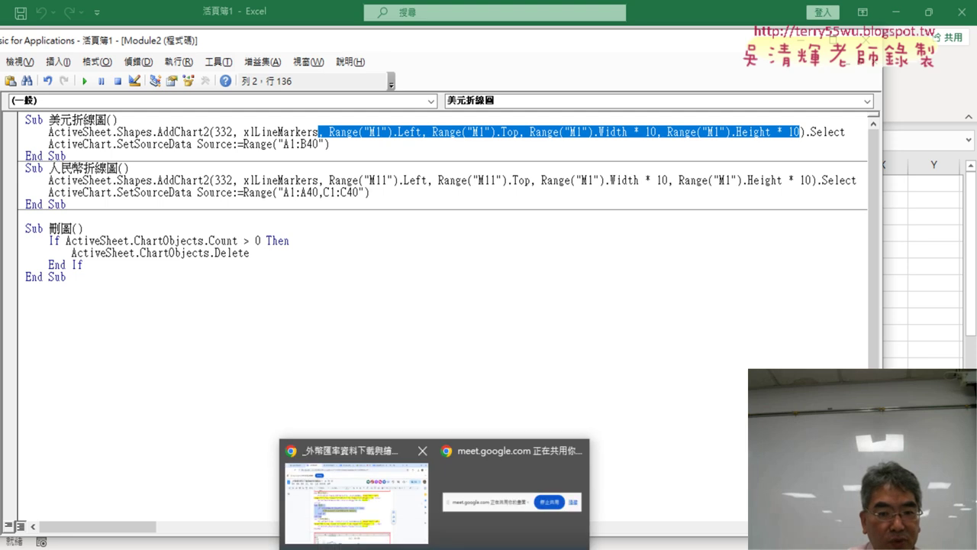
pyautogui.click(315, 473)
# Review the notes' M1 position arguments and A1:A39/B1:B39 source ranges, then return to Excel
pyautogui.scroll(1, 389, 330)
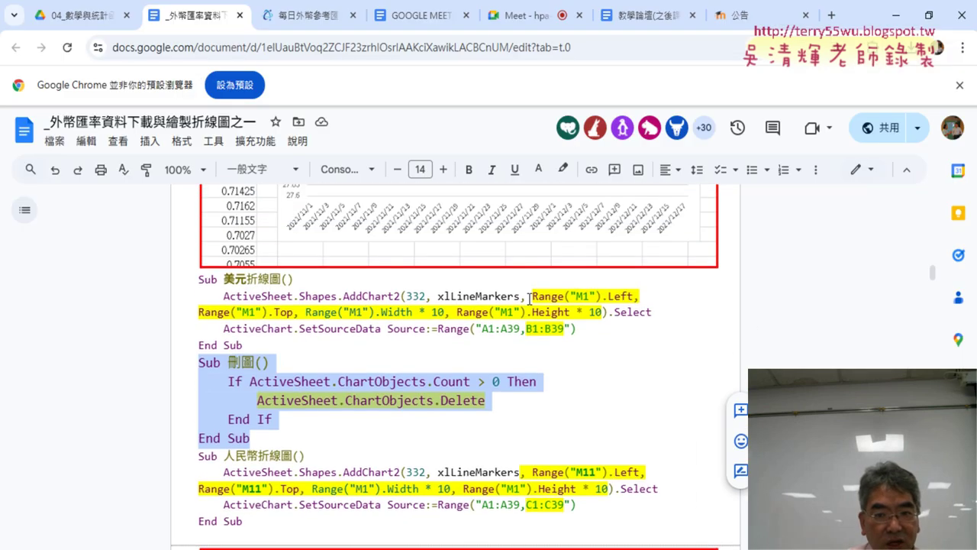
pyautogui.moveTo(530, 296); pyautogui.dragTo(609, 312)
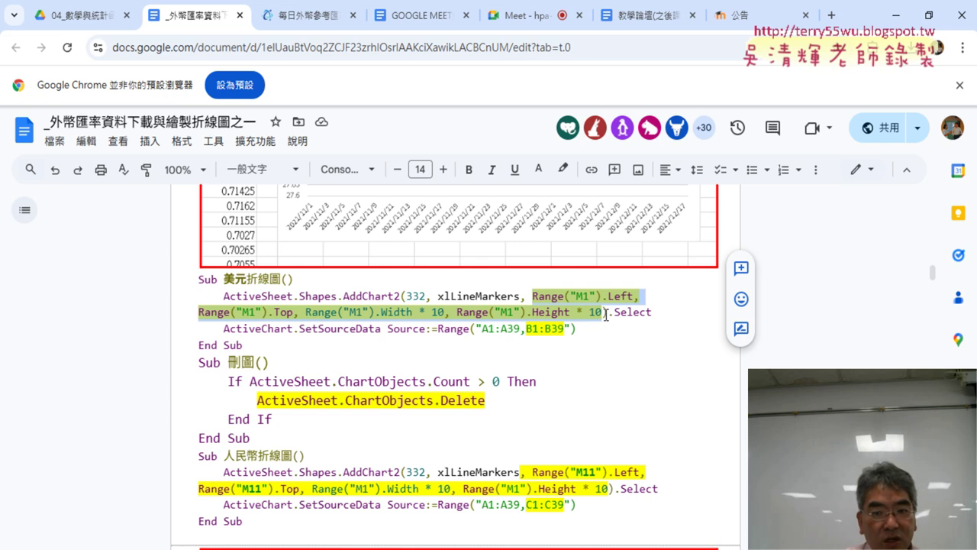
pyautogui.click(532, 330)
pyautogui.moveTo(482, 330); pyautogui.dragTo(565, 329)
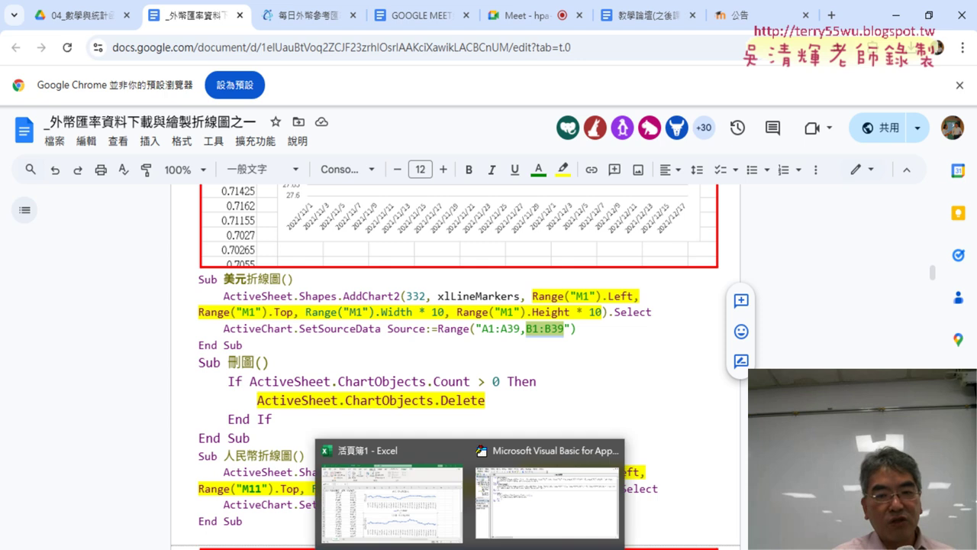
pyautogui.click(415, 511)
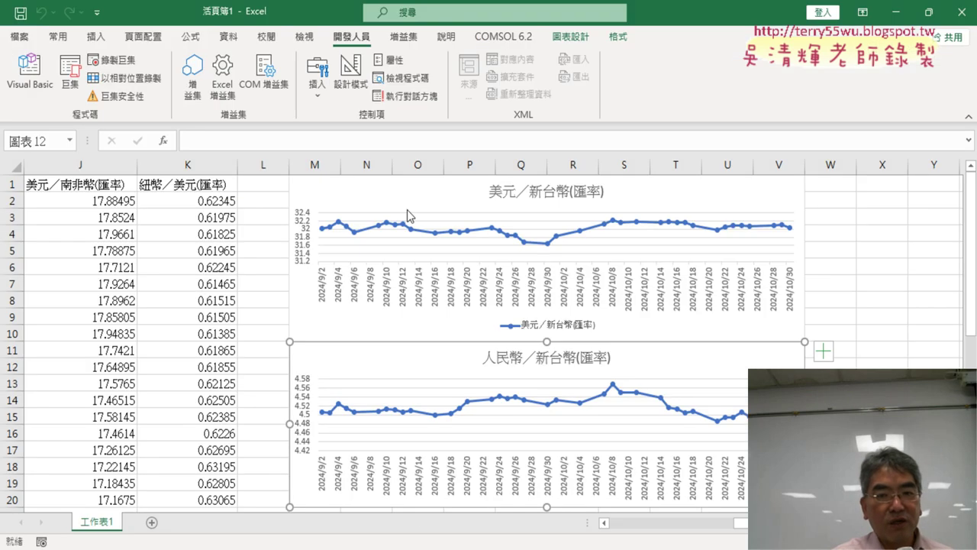
# Reopen and narrow the VBA editor, then run 刪圖 to delete both charts
pyautogui.click(29, 73)
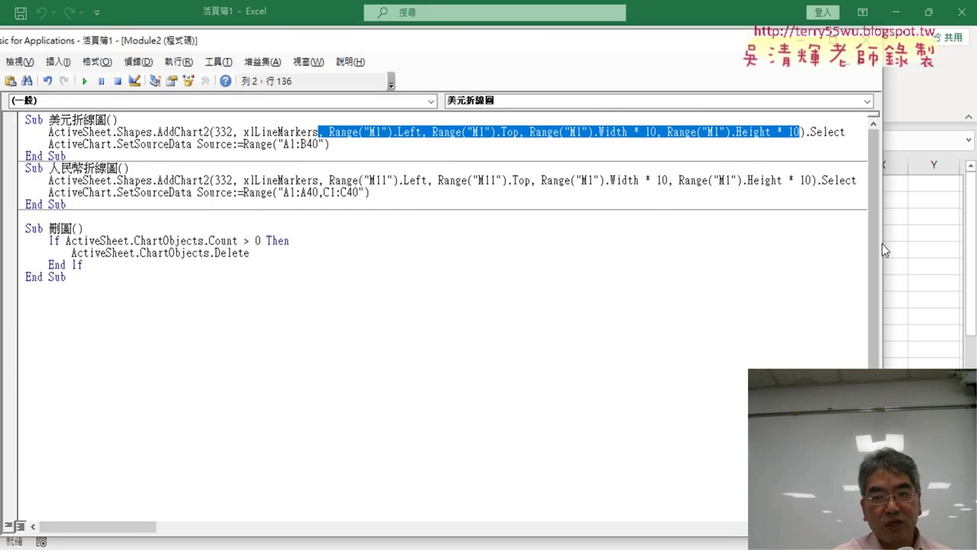
pyautogui.moveTo(882, 244); pyautogui.dragTo(296, 212)
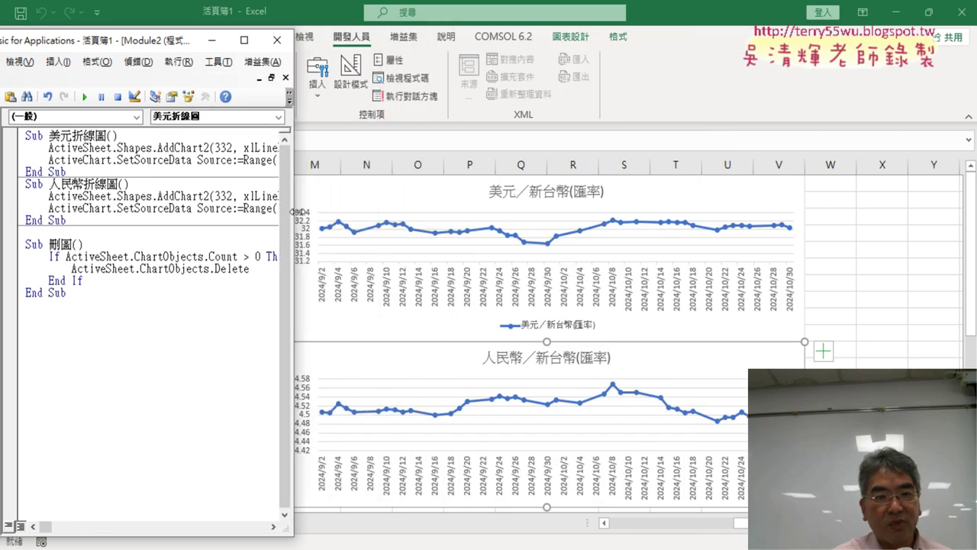
pyautogui.click(85, 257)
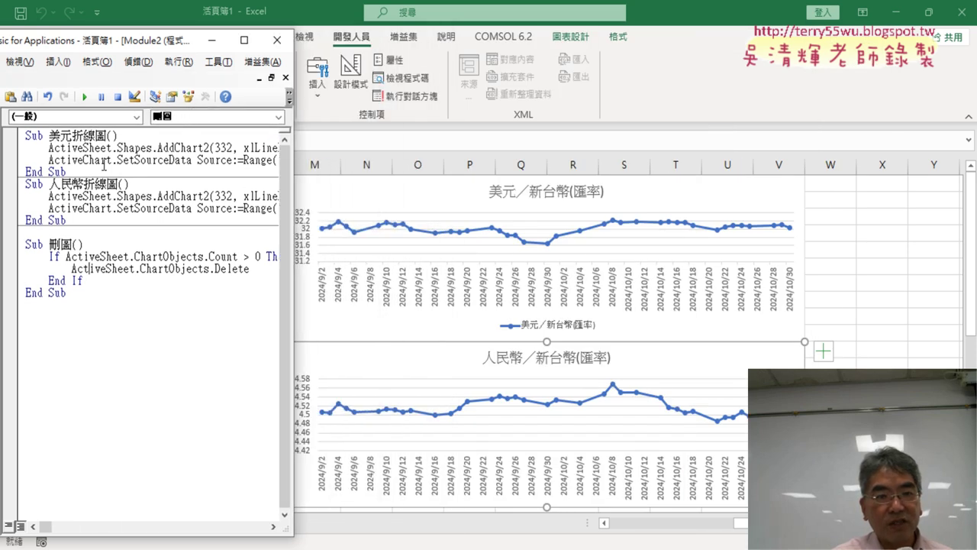
pyautogui.click(84, 96)
# Redraw the USD/TWD and RMB/TWD charts, then delete both again with 刪圖
pyautogui.click(89, 156)
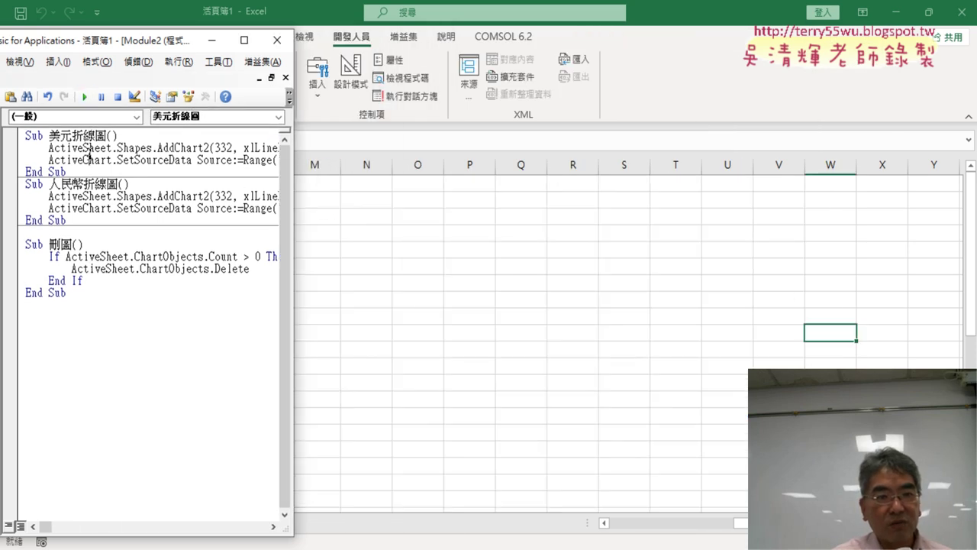
pyautogui.click(84, 96)
pyautogui.click(106, 208)
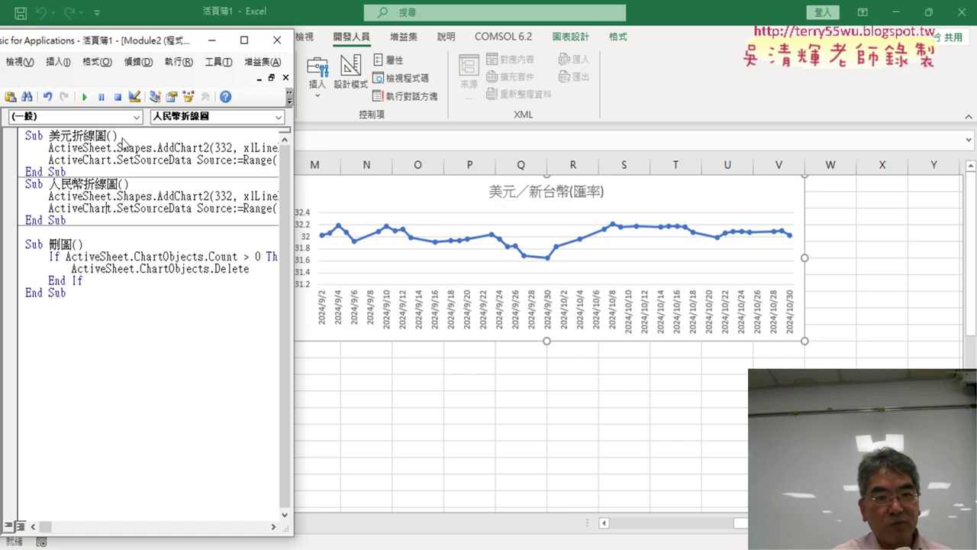
pyautogui.click(84, 96)
pyautogui.click(167, 268)
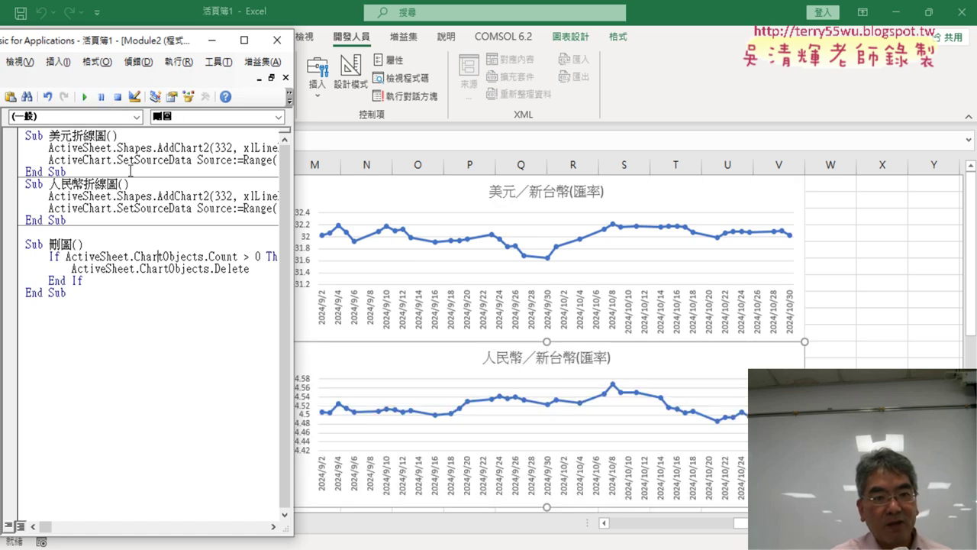
pyautogui.click(83, 96)
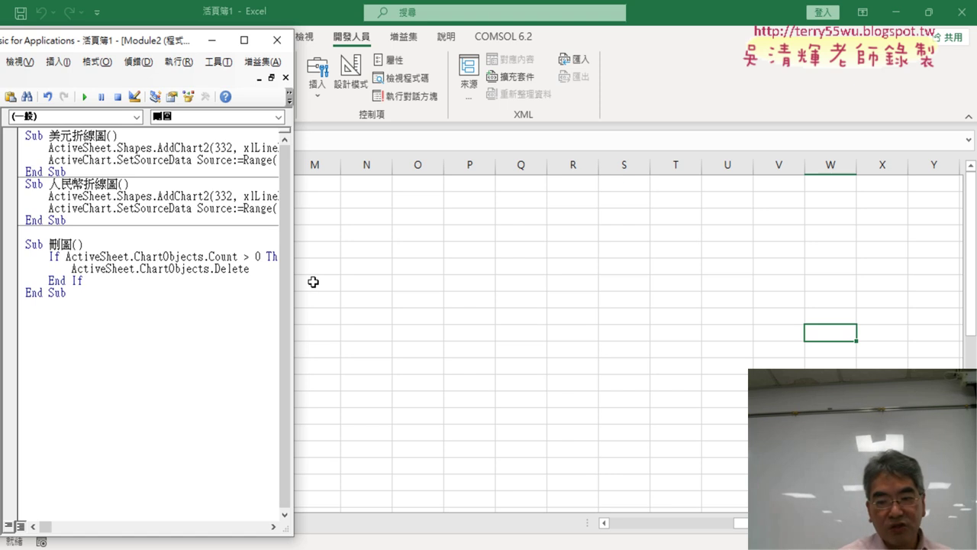